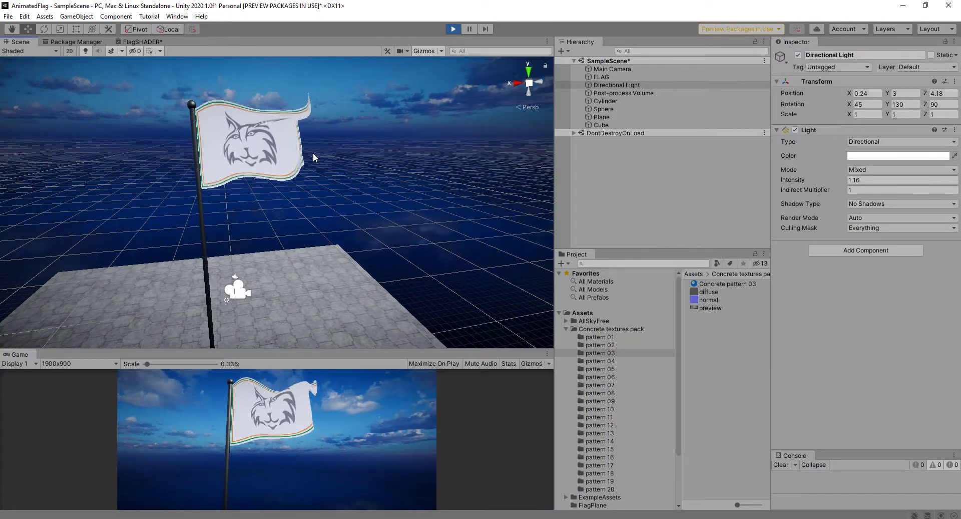
Set the flag material's WaveSpeed to 2.37, WaveHeight to 0.25 and Wave to 1.47 while the scene is playing
click(314, 152)
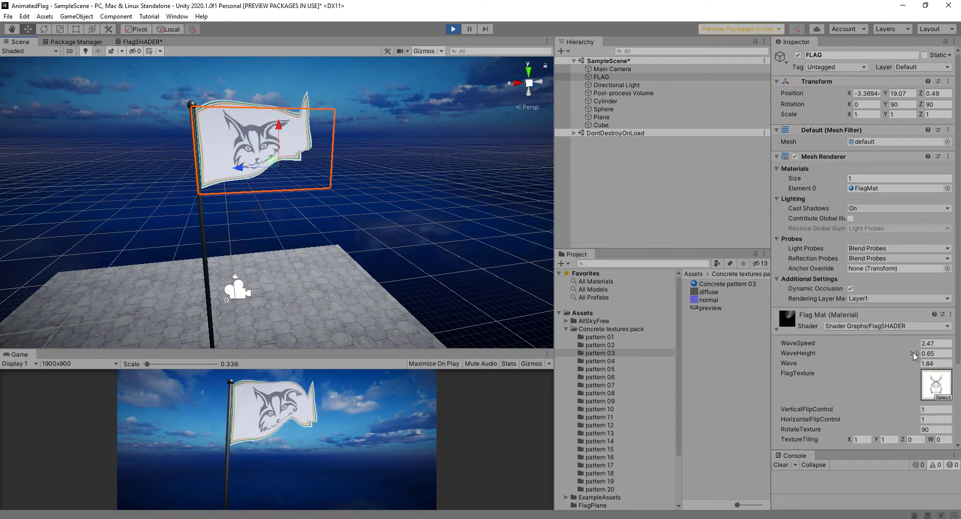
drag(920, 344, 914, 344)
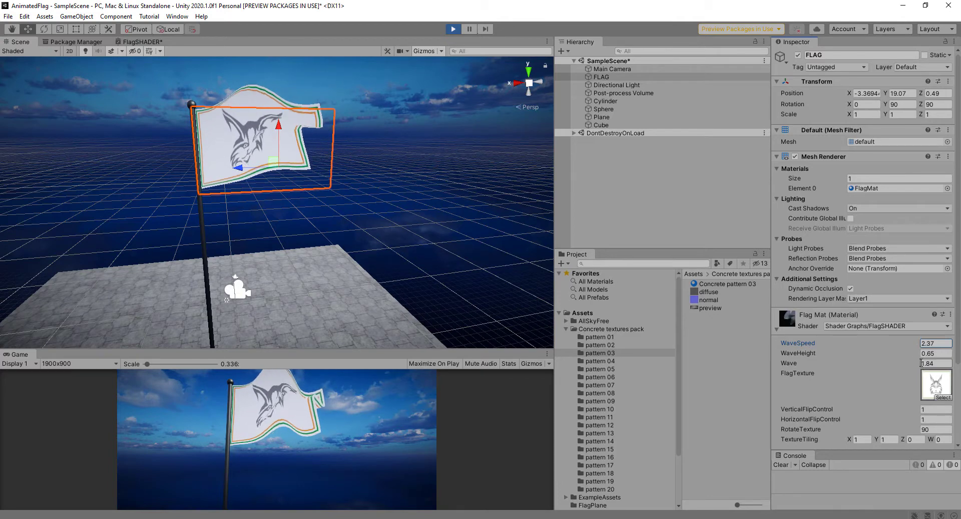
click(921, 363)
mouse_move(919, 365)
mouse_down()
mouse_move(910, 367)
mouse_move(920, 355)
mouse_up()
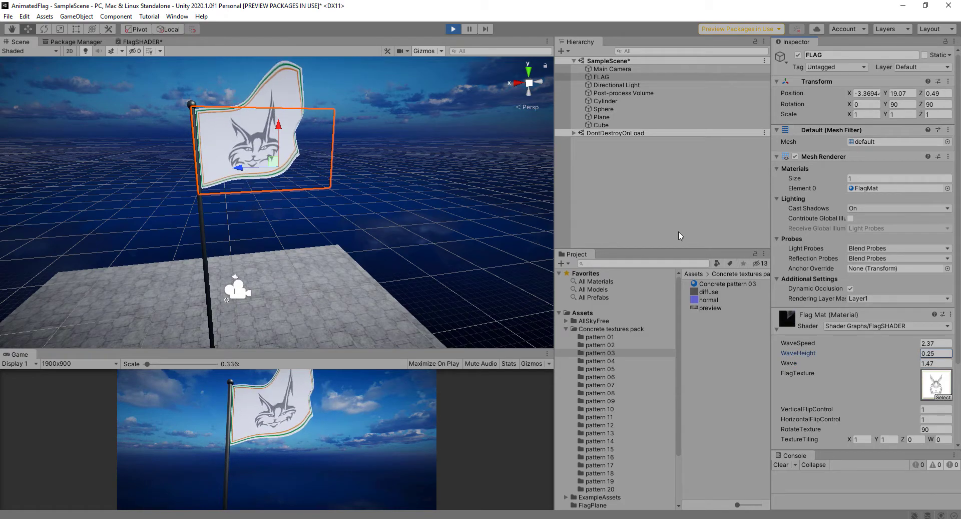
Examine the waving flag and its attachment to the pole from several angles and up close
click(443, 224)
alt+drag(443, 224, 442, 258)
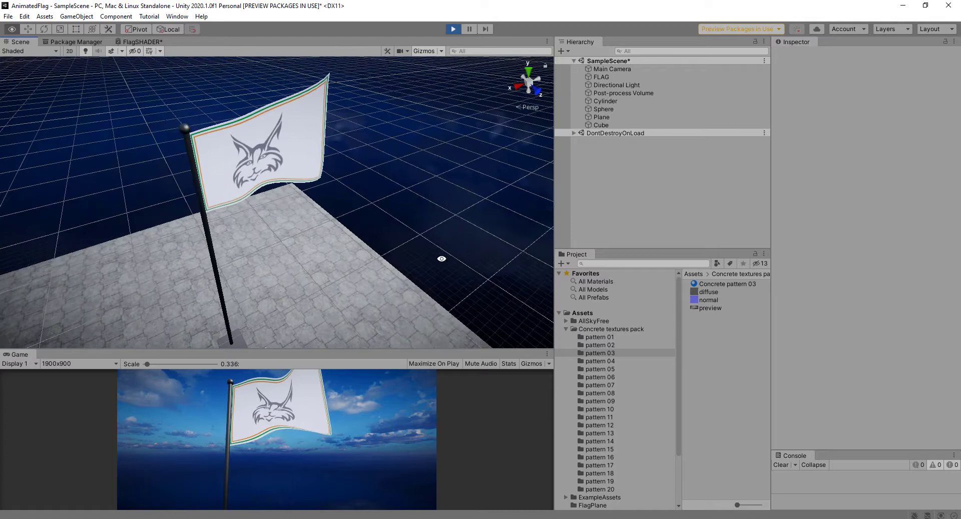
click(311, 144)
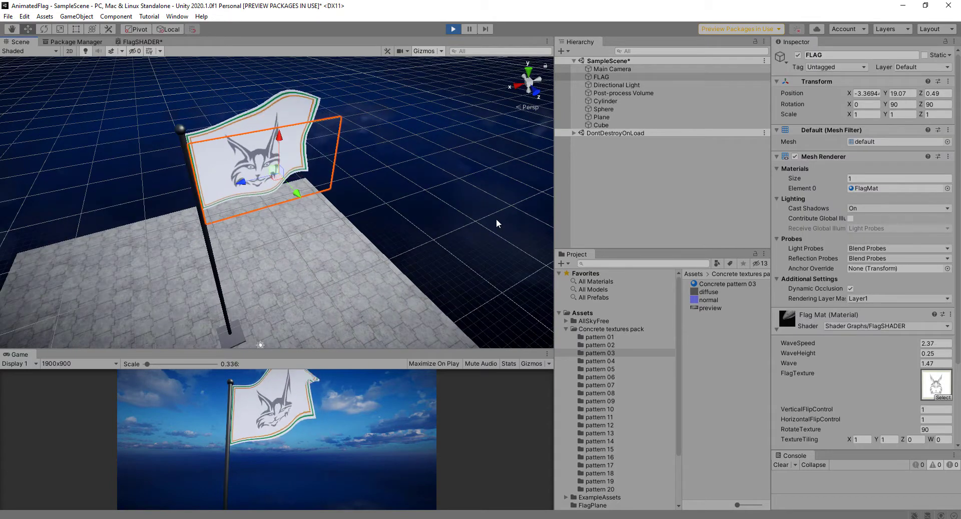
scroll(476, 227, up, 1)
click(471, 225)
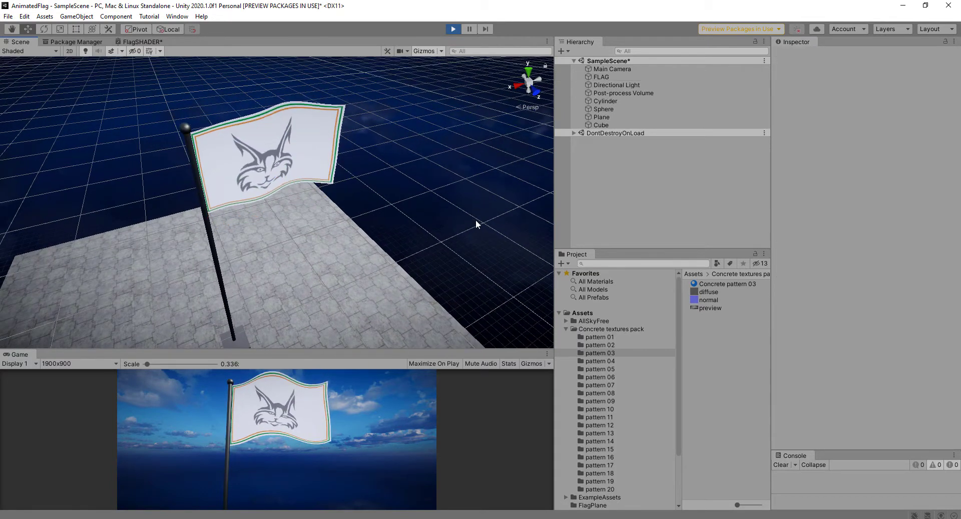
alt+drag(477, 217, 429, 197)
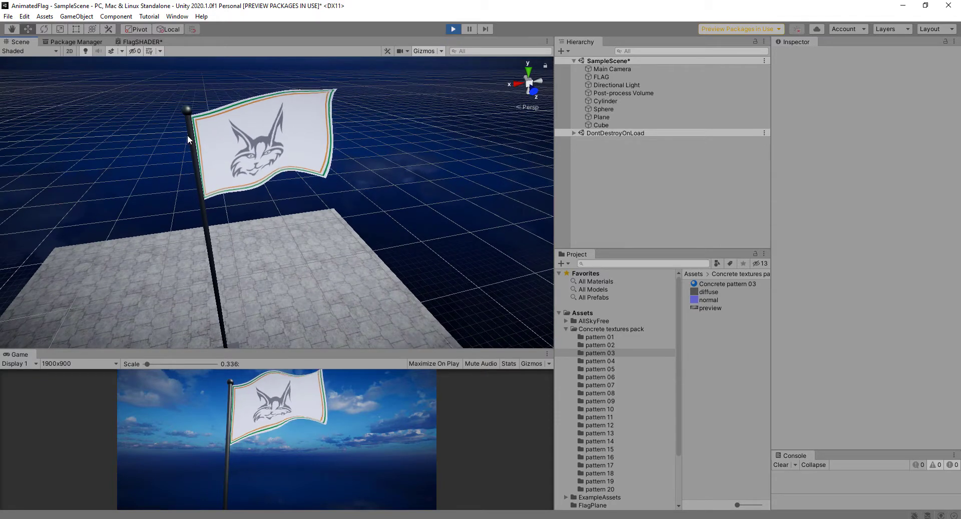
scroll(187, 132, up, 3)
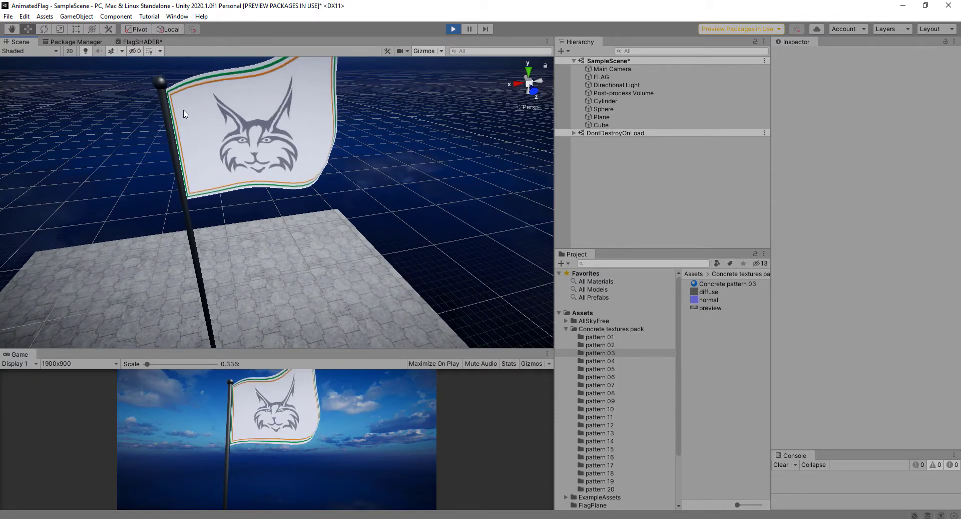
alt+drag(172, 121, 259, 189)
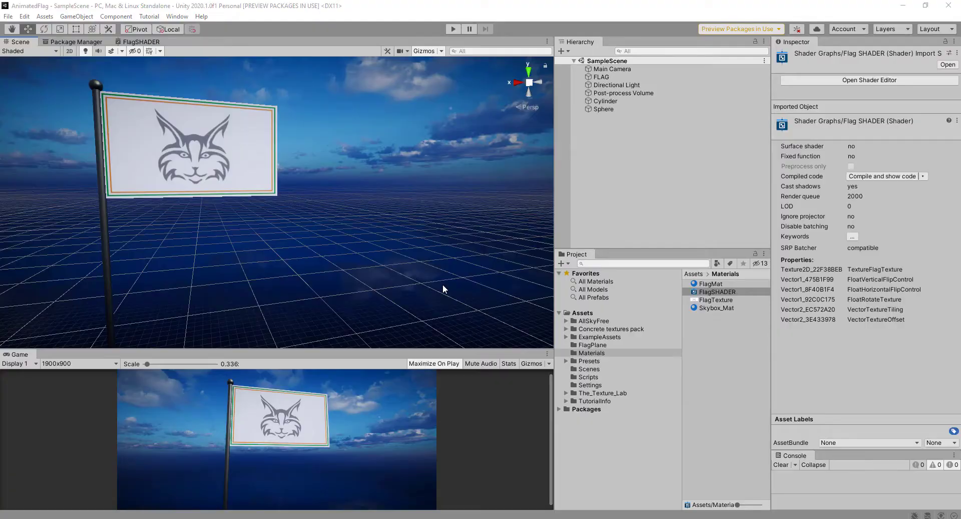
middle_drag(443, 289, 367, 232)
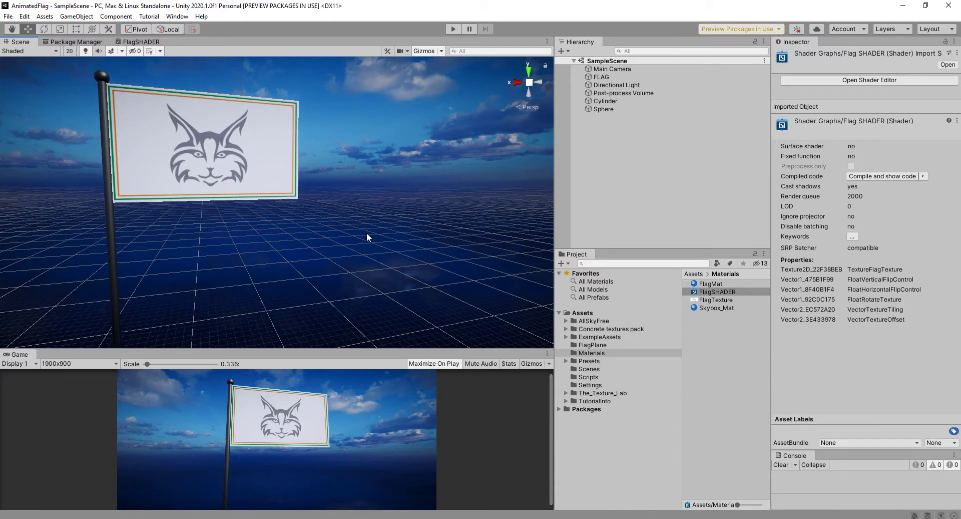
scroll(367, 232, down, 3)
alt+drag(362, 234, 364, 266)
middle_drag(364, 265, 376, 240)
scroll(374, 234, up, 1)
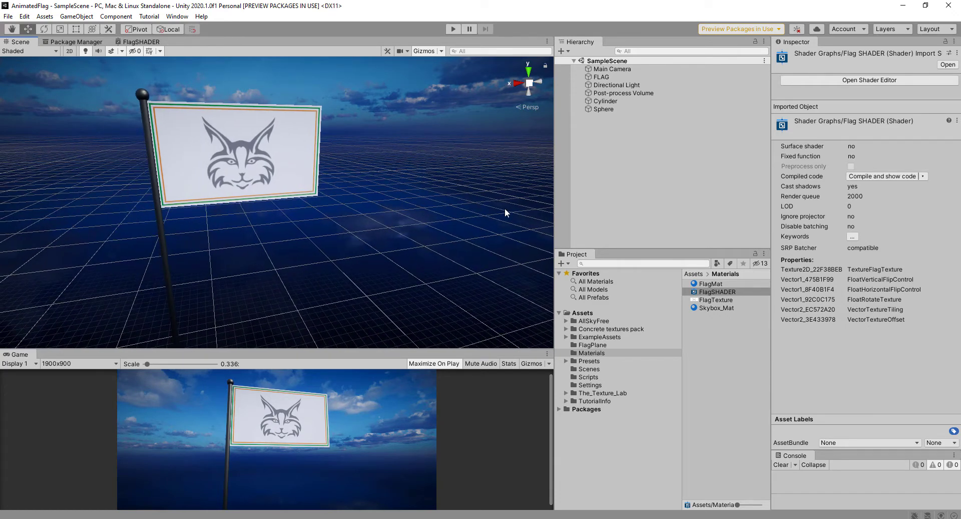
Add a 3D plane to the scene and set its position to 0, 0, 0
click(569, 52)
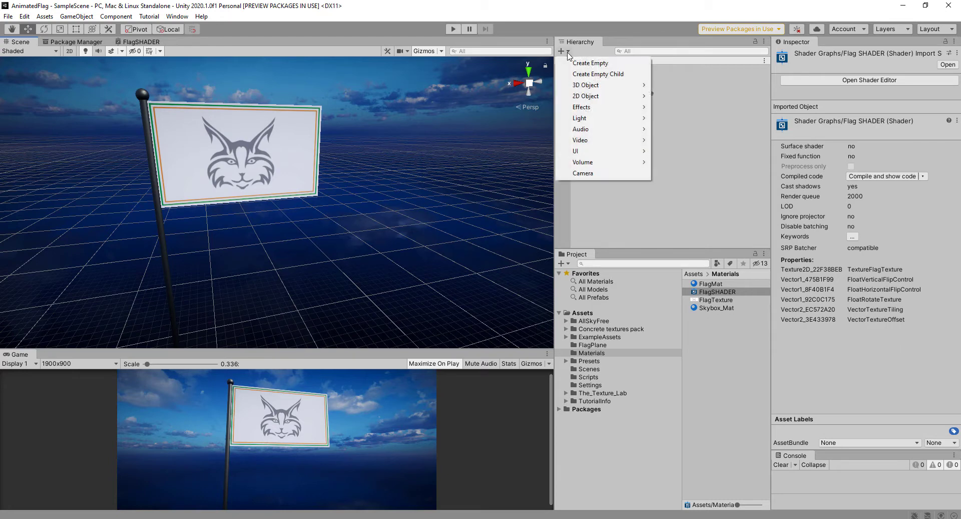
mouse_move(594, 89)
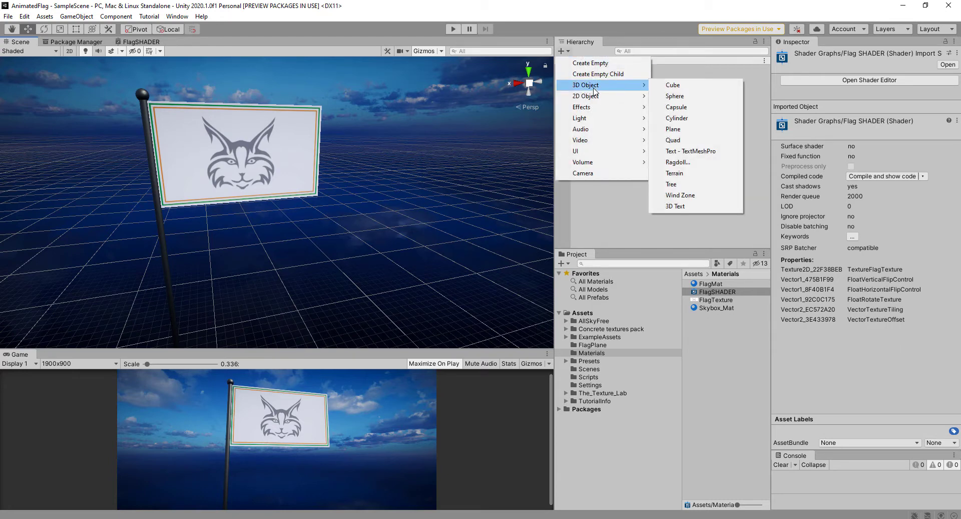
click(684, 129)
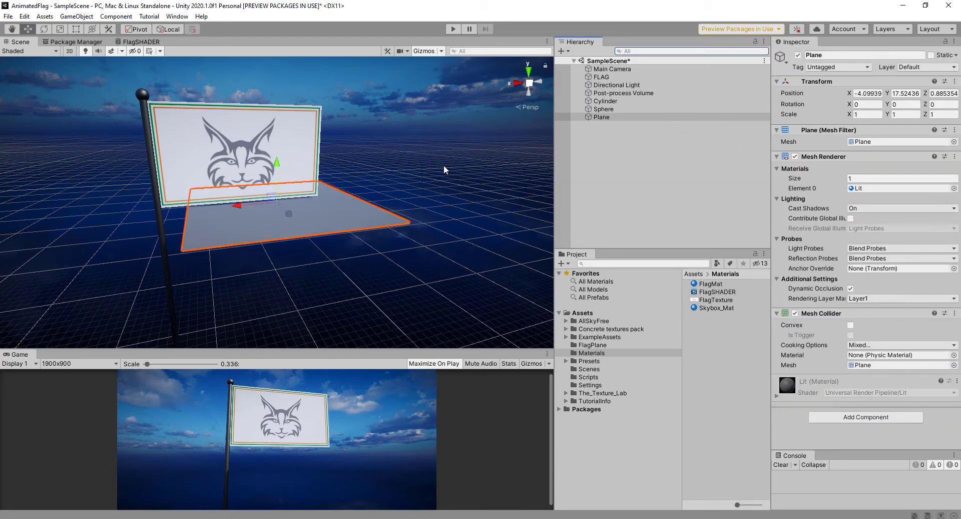
scroll(440, 172, down, 1)
click(866, 94)
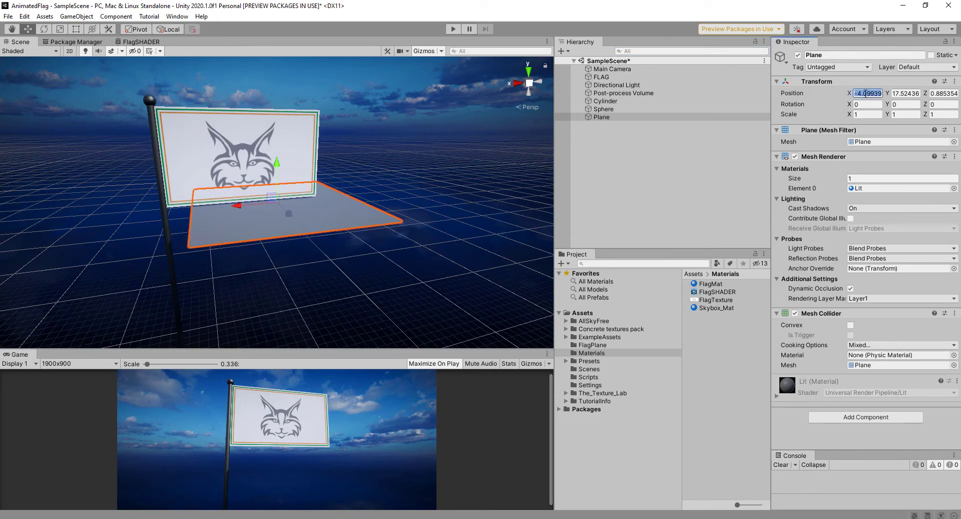
text(00)
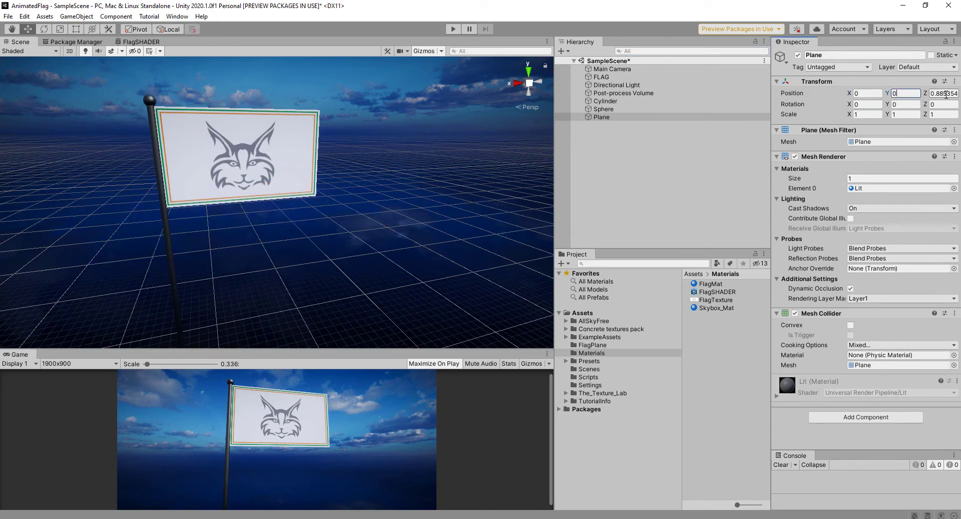
Scale the plane uniformly to about 4.82 so it forms a large ground surface under the flagpole
scroll(488, 214, down, 3)
middle_drag(488, 213, 454, 140)
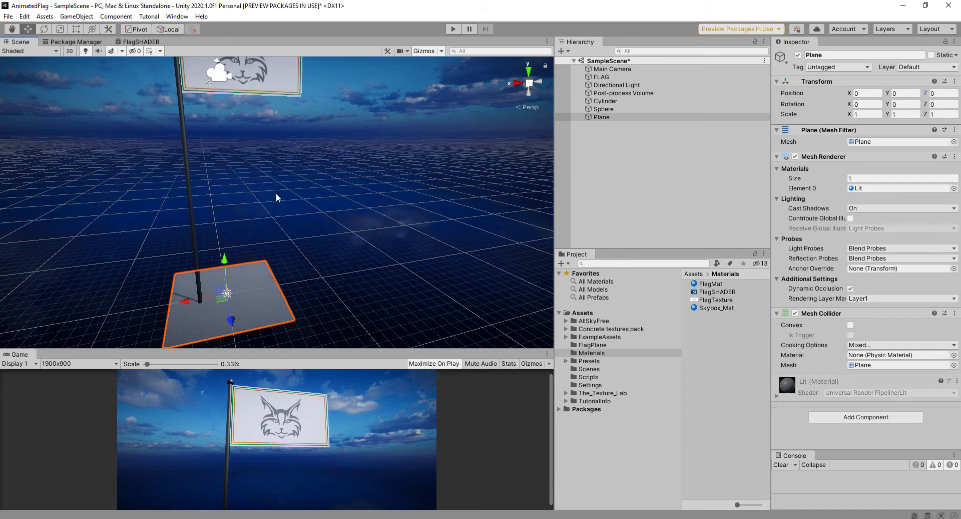
click(64, 29)
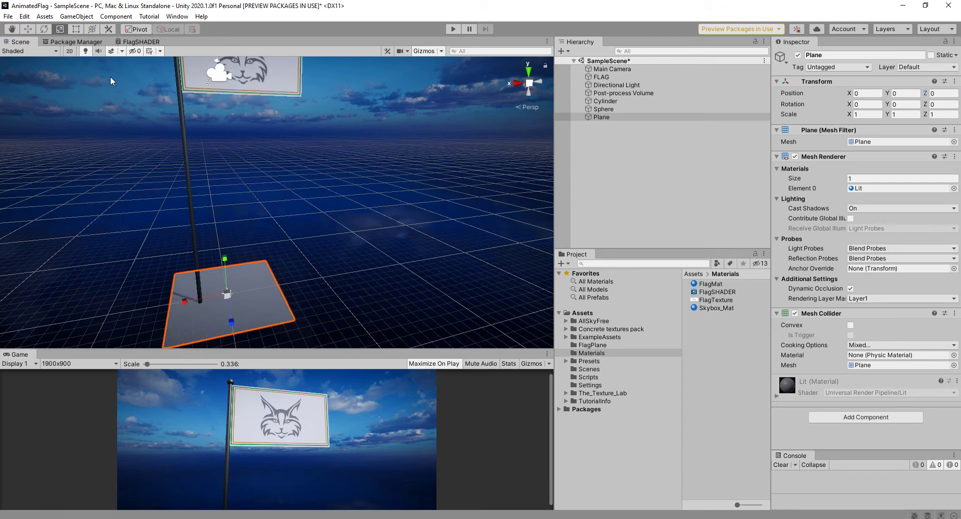
drag(231, 297, 355, 155)
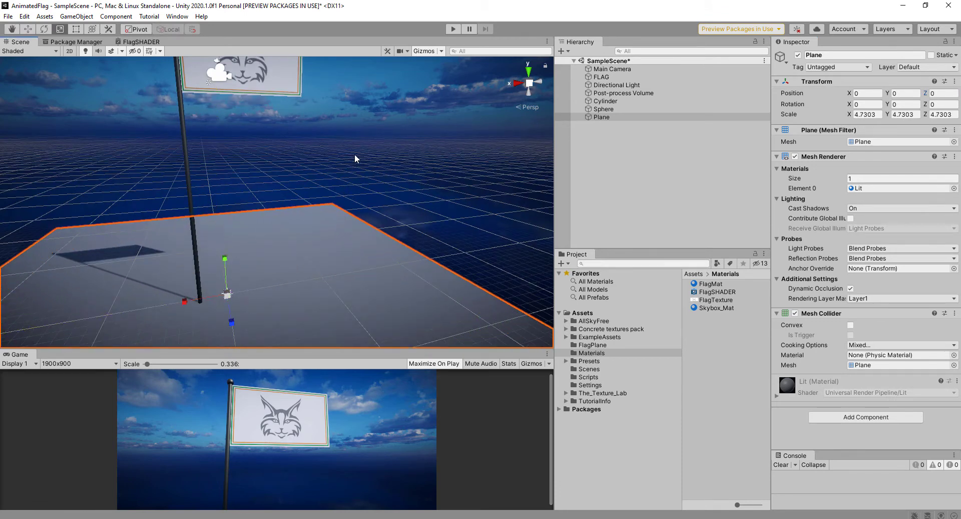
From the top view, move the ground plane to about X 3.13, Z 0.49 so it is centred around the flagpole
scroll(351, 165, down, 3)
alt+drag(346, 189, 268, 214)
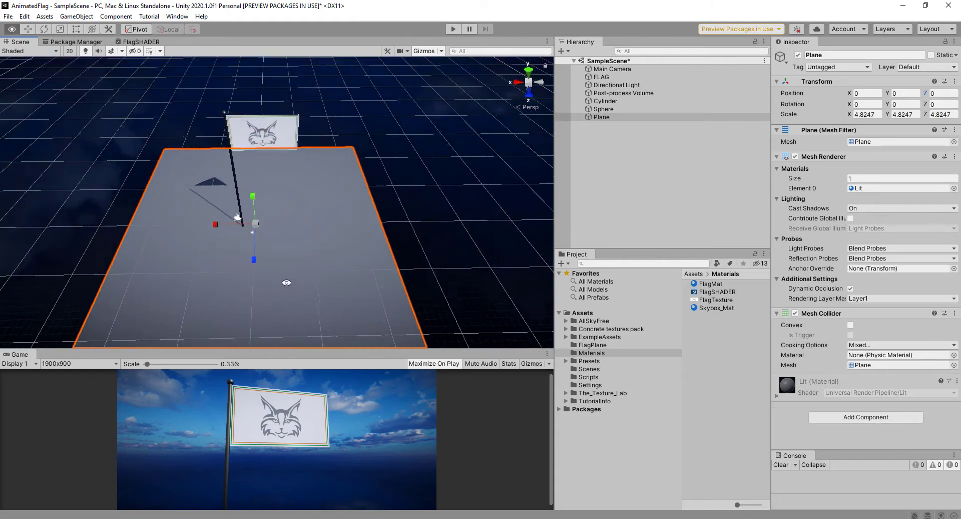
click(26, 30)
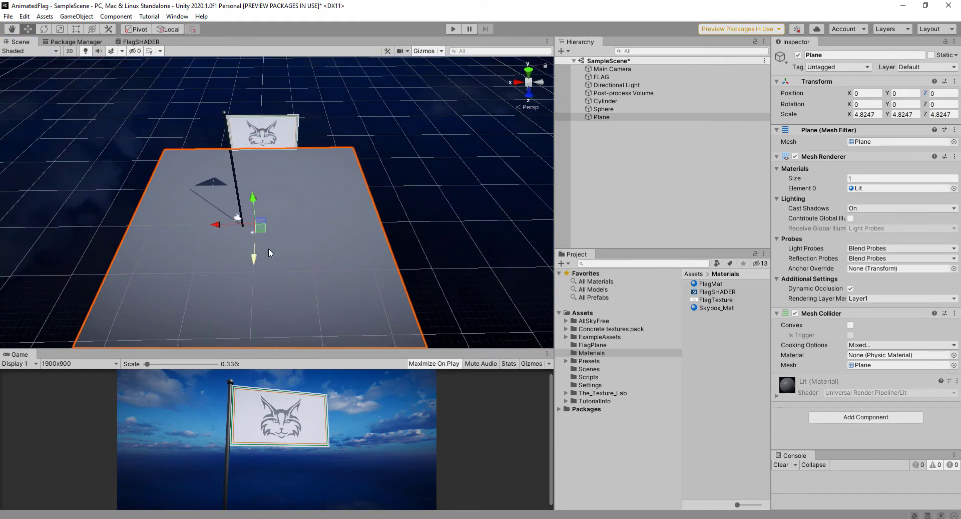
right_click(538, 109)
click(531, 145)
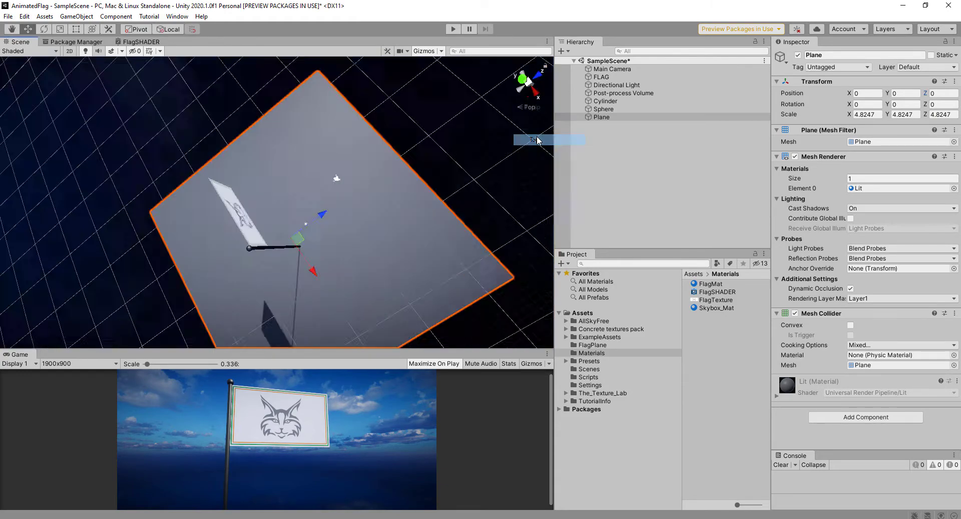
drag(290, 214, 308, 211)
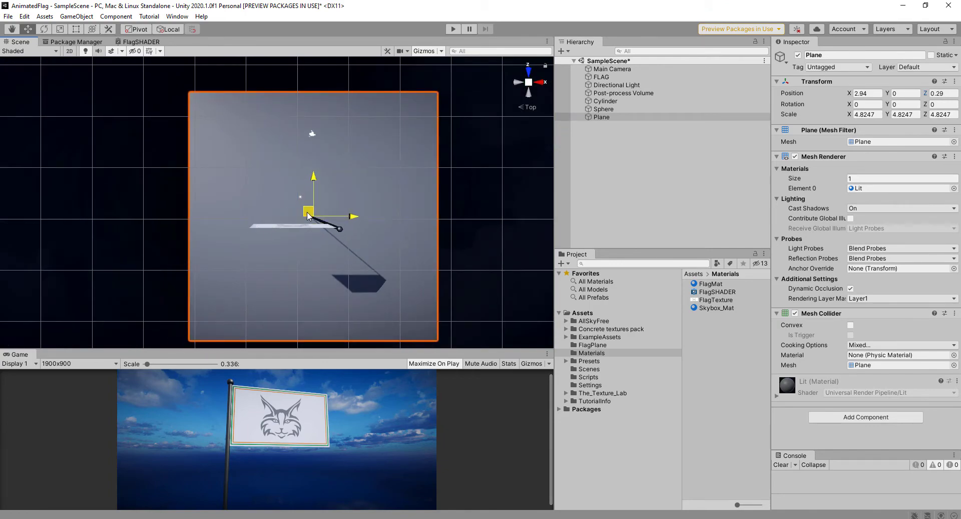
Add a 3D cube and scale it into a flat block of about 3.71 × 0.84 × 3.71
alt+drag(495, 219, 358, 265)
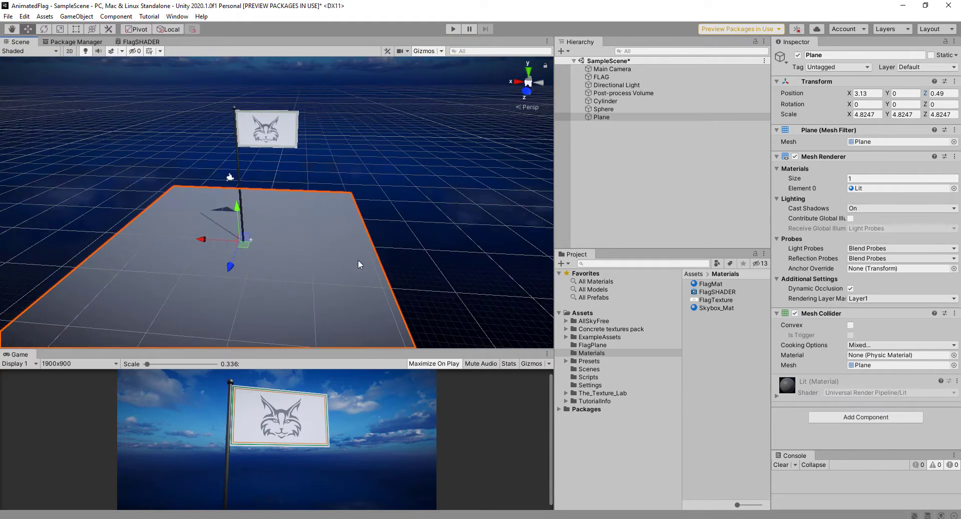
click(568, 52)
mouse_move(588, 87)
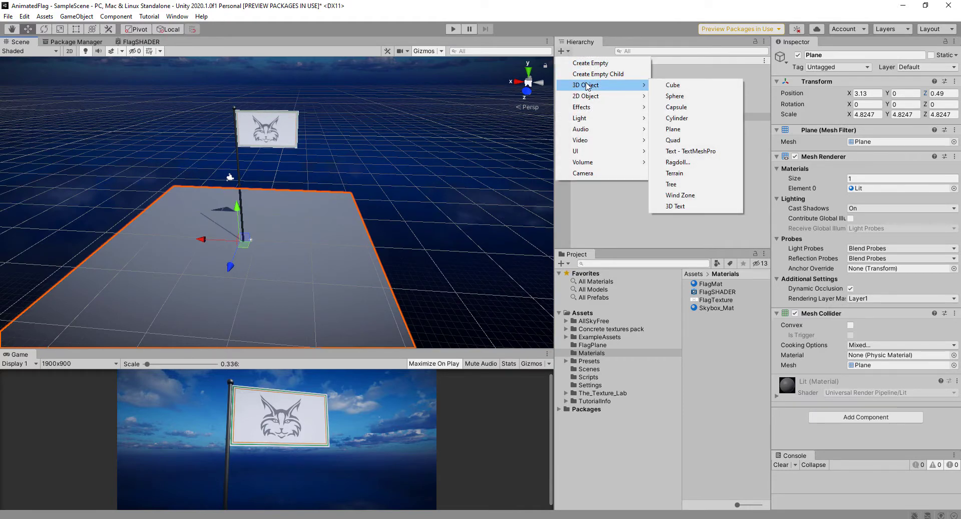
click(672, 85)
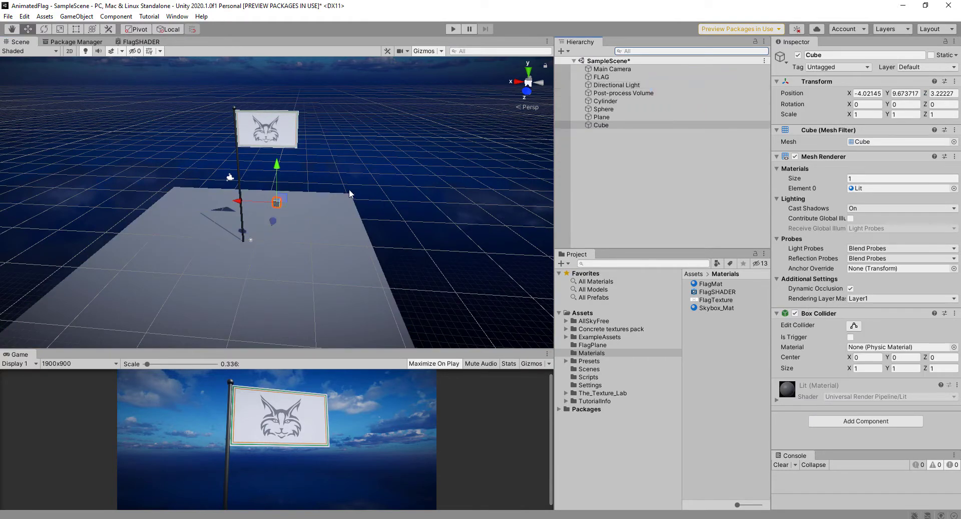
click(59, 30)
mouse_move(281, 197)
mouse_down()
mouse_move(279, 174)
mouse_move(279, 184)
mouse_up()
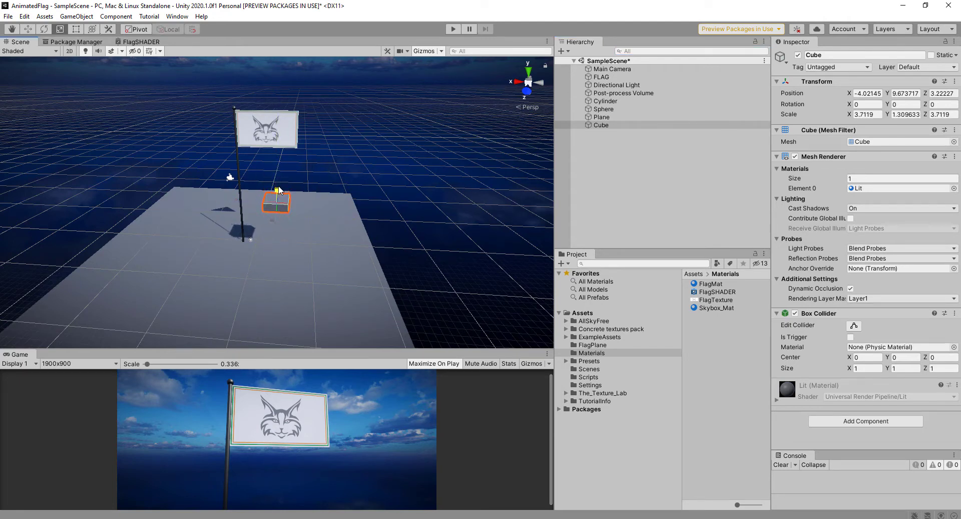
Remove the Box Collider from the cube and the Mesh Collider from the plane
alt+drag(350, 209, 302, 236)
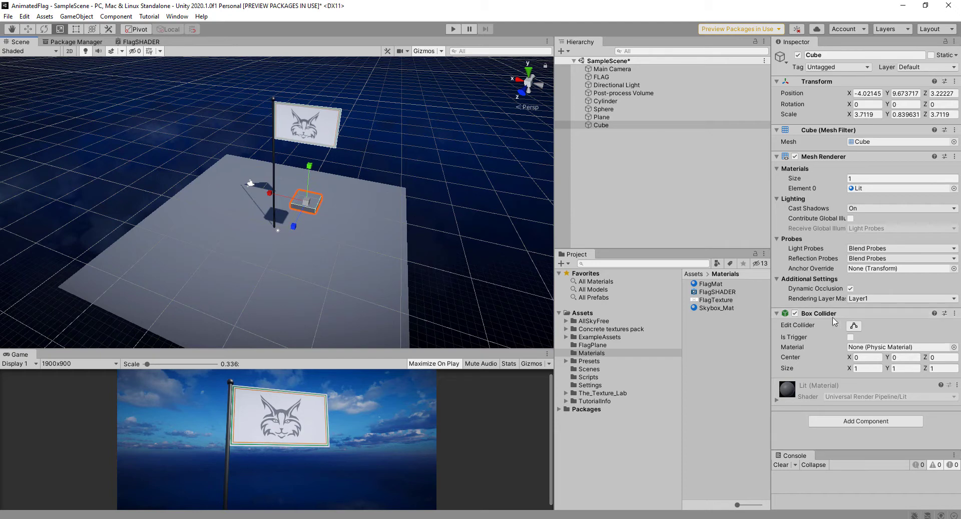
click(955, 314)
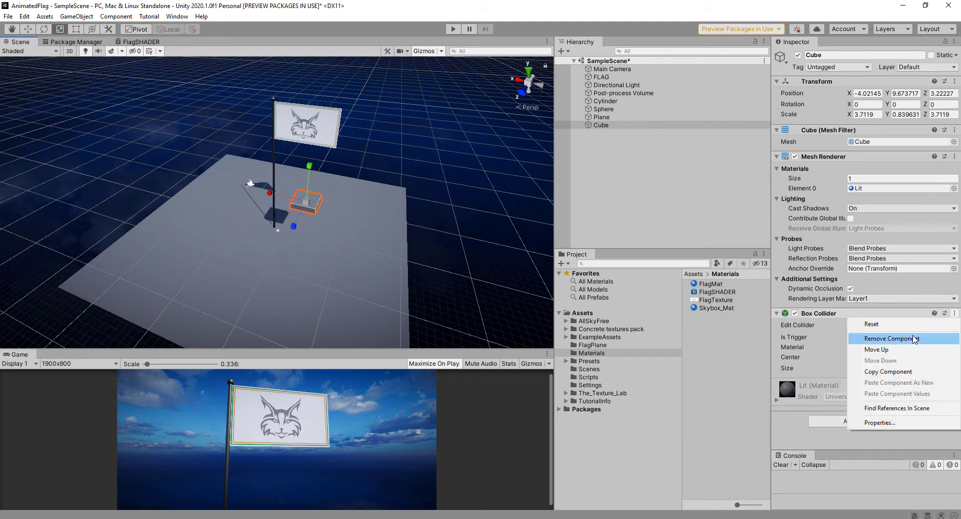
click(882, 338)
click(233, 278)
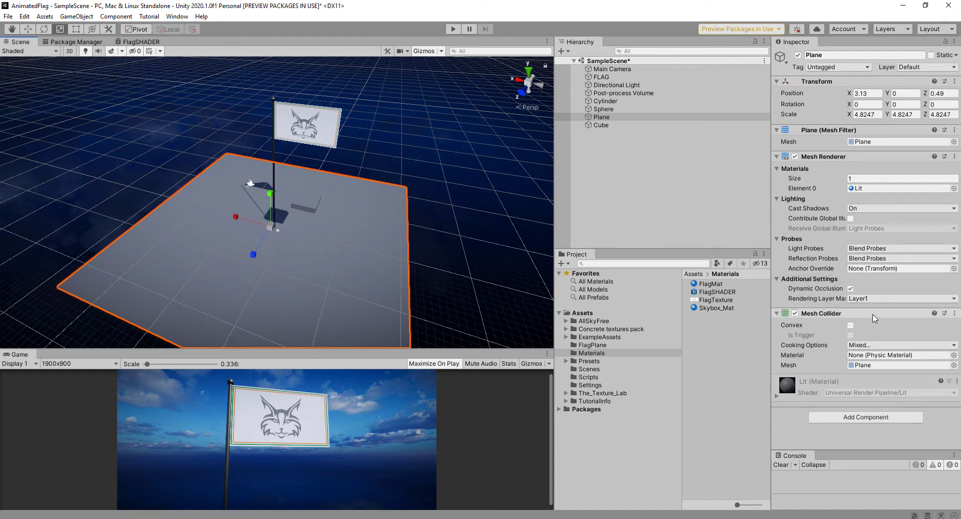
click(955, 314)
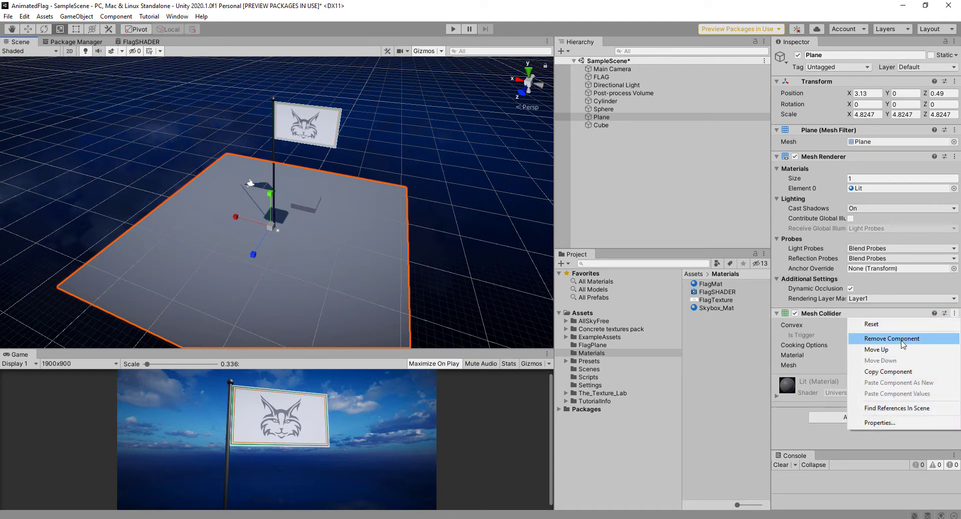
click(881, 337)
Move the flat cube to the foot of the flagpole, at about X 2.29, Y 0.08, Z 0.68
click(303, 205)
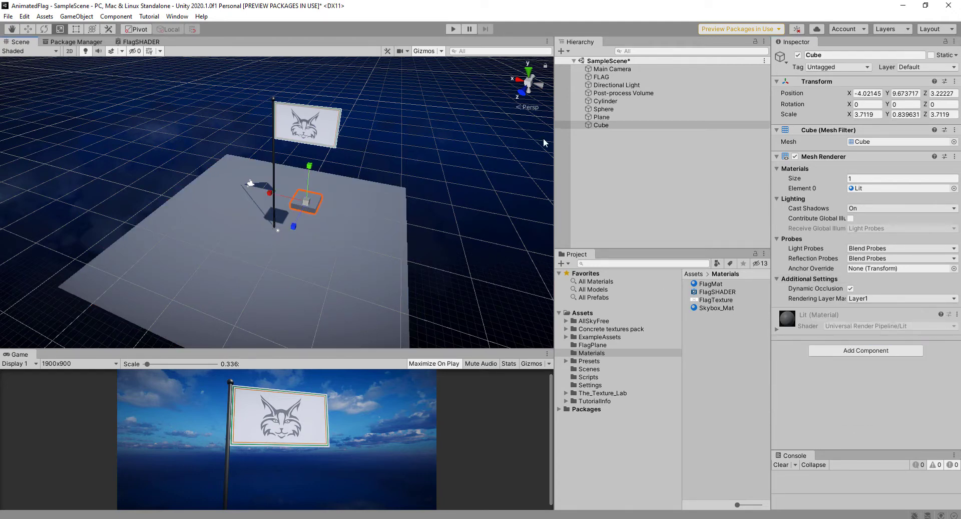
right_click(535, 106)
click(529, 141)
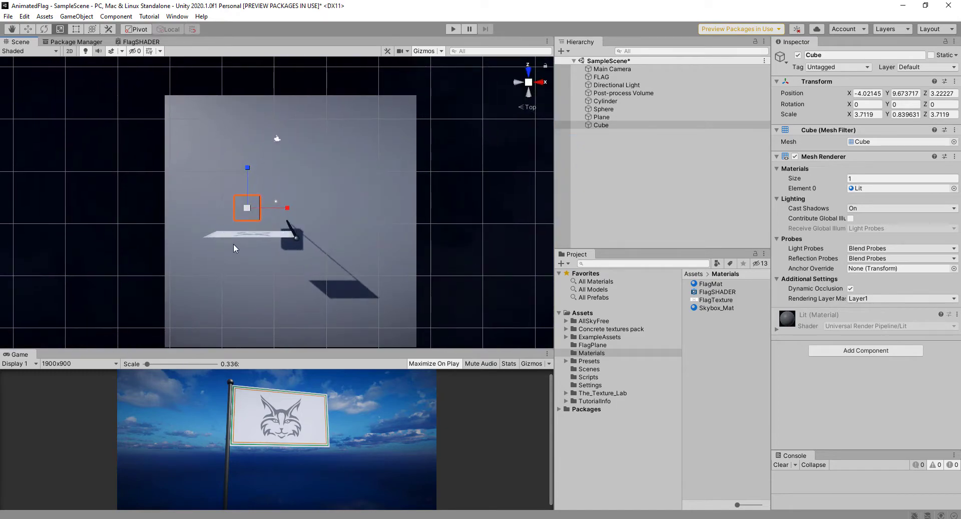
click(30, 30)
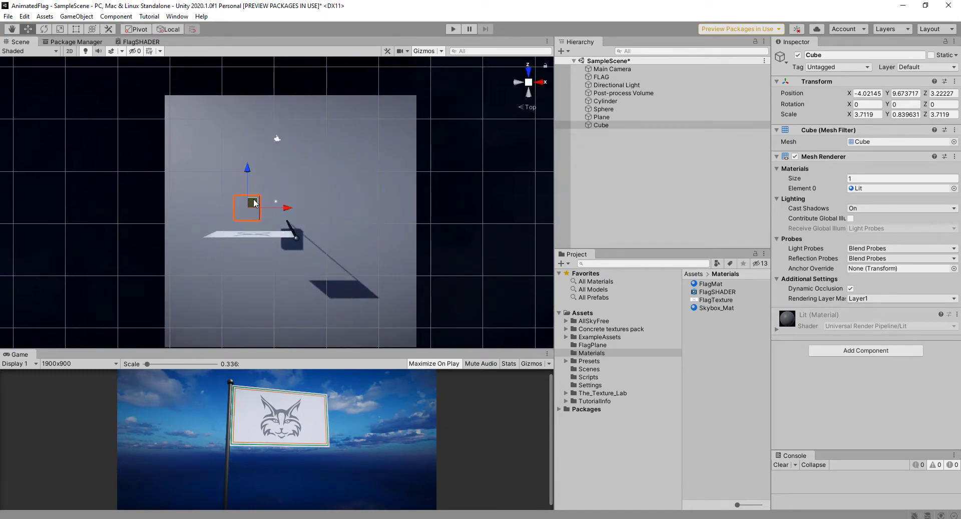
drag(254, 203, 296, 219)
alt+drag(378, 252, 390, 143)
drag(302, 169, 311, 220)
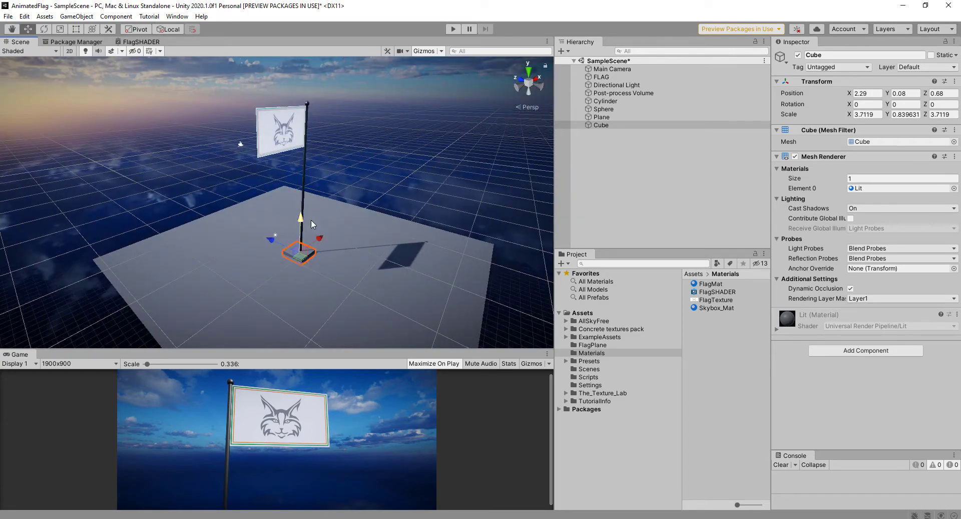
Lower the flat cube to about Y -0.04 and shift it to X 2.41 so it sits centred under the flagpole
key(f)
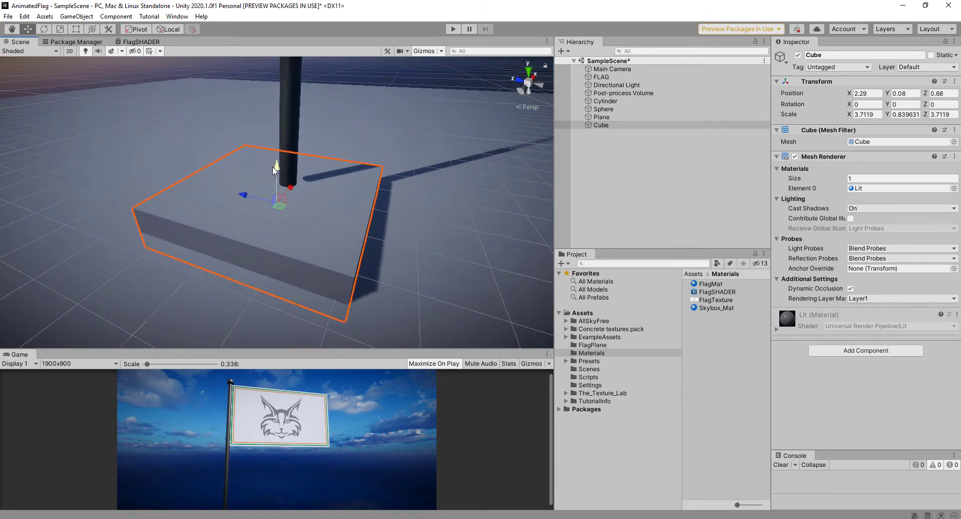
drag(275, 171, 276, 176)
alt+drag(340, 236, 152, 325)
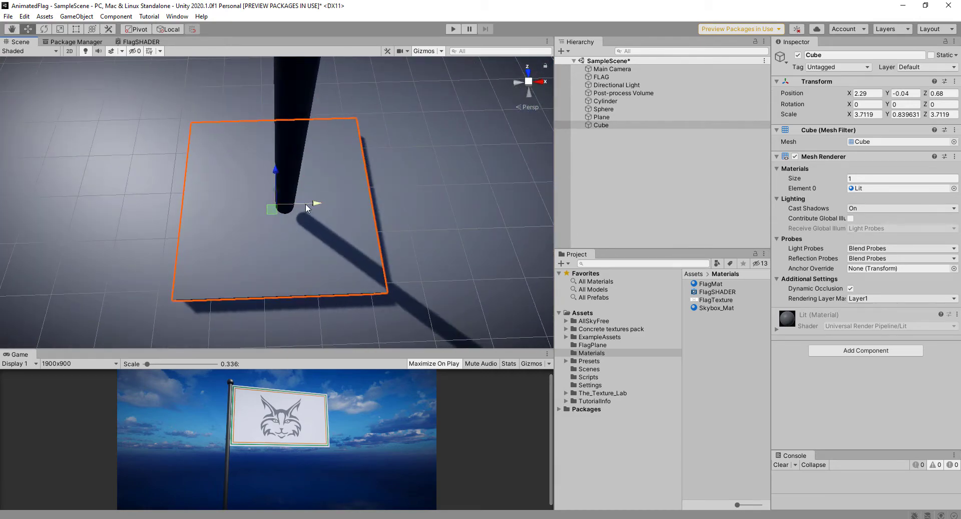
drag(306, 208, 313, 208)
alt+drag(317, 212, 422, 149)
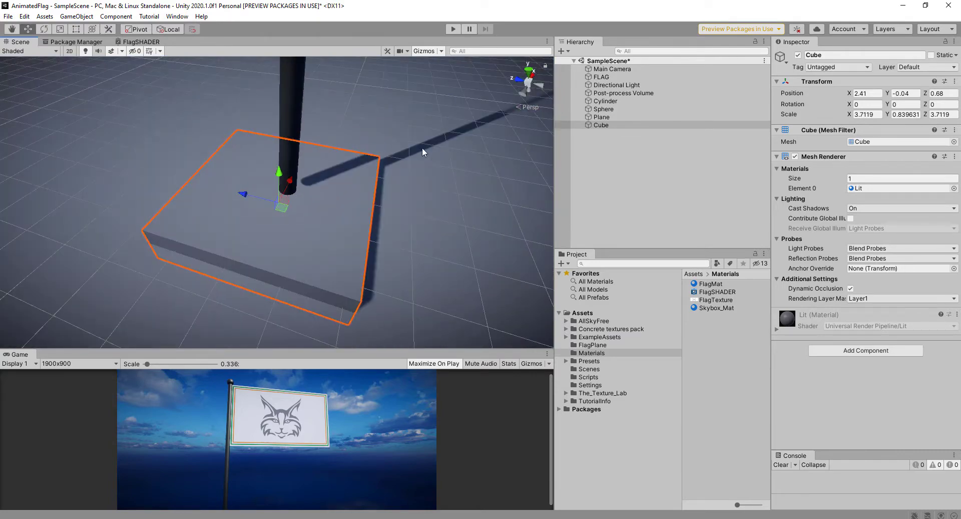
scroll(418, 163, down, 8)
alt+drag(386, 196, 388, 146)
scroll(389, 142, down, 4)
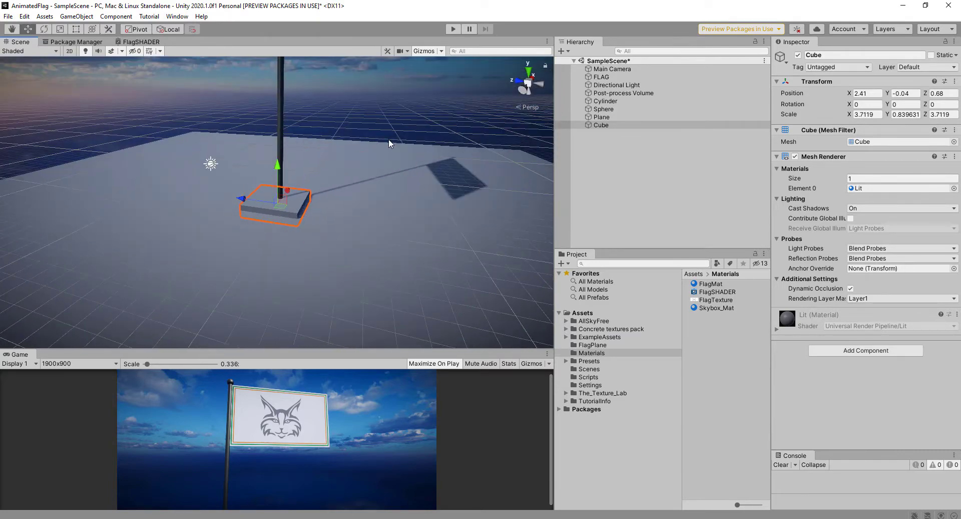
scroll(366, 131, down, 4)
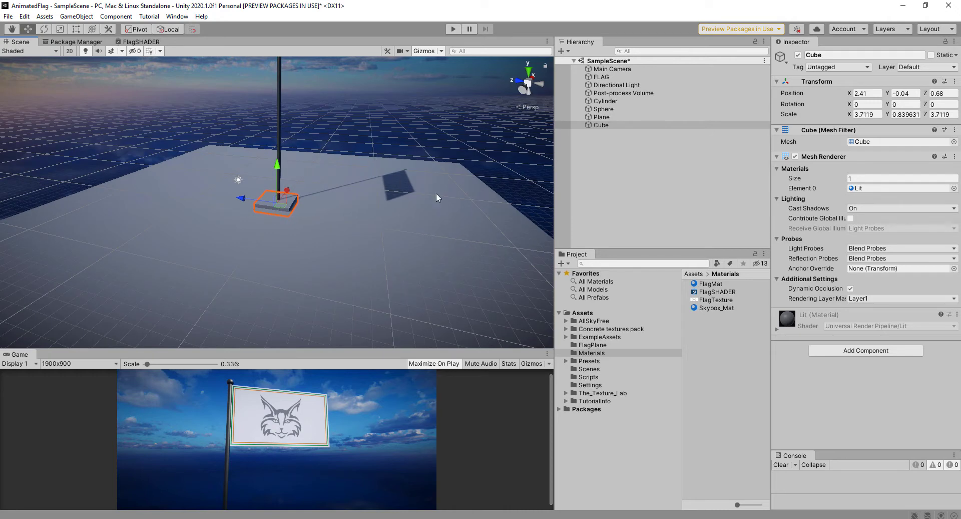
Look through the Mat_1024 base materials of The_Texture_Lab prototype textures pack, previewing Mat_Green_Square_1024
middle_drag(437, 194, 373, 141)
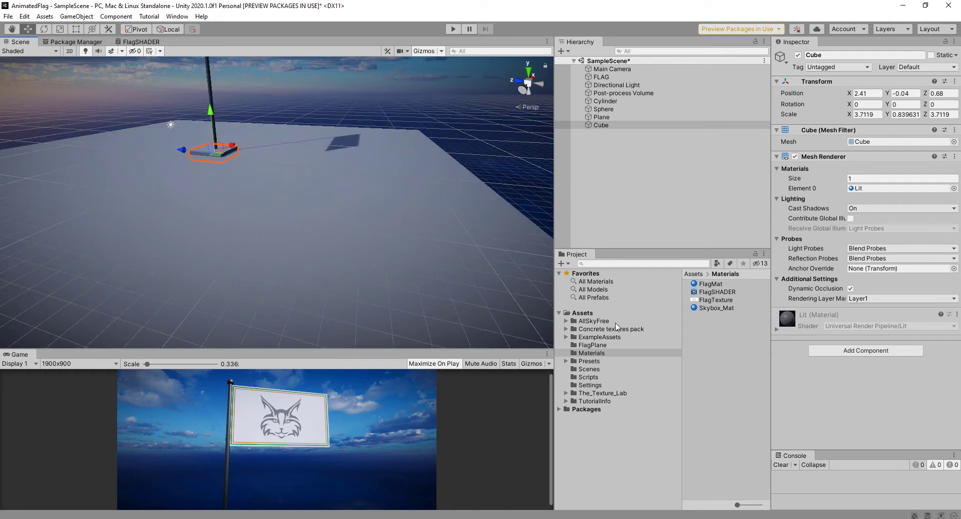
click(619, 394)
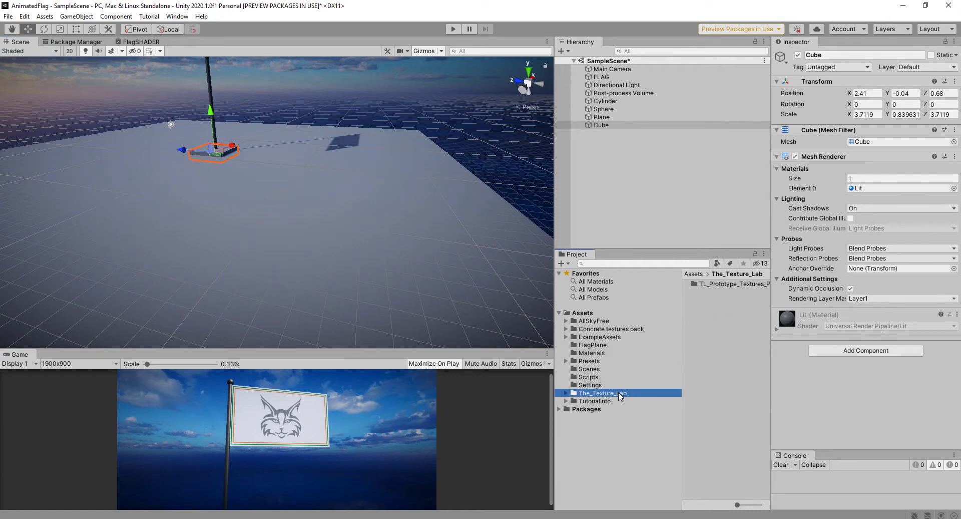
double_click(714, 286)
double_click(713, 292)
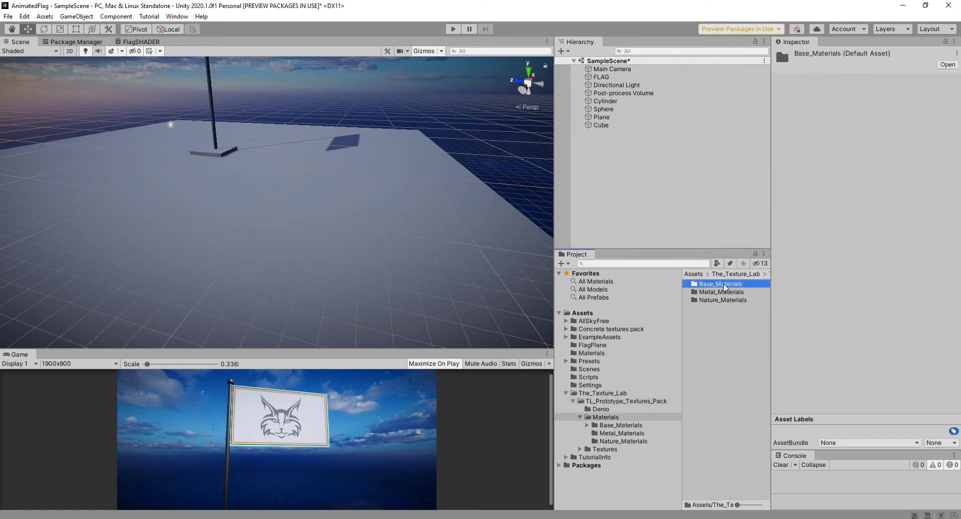
double_click(723, 284)
double_click(715, 299)
click(712, 294)
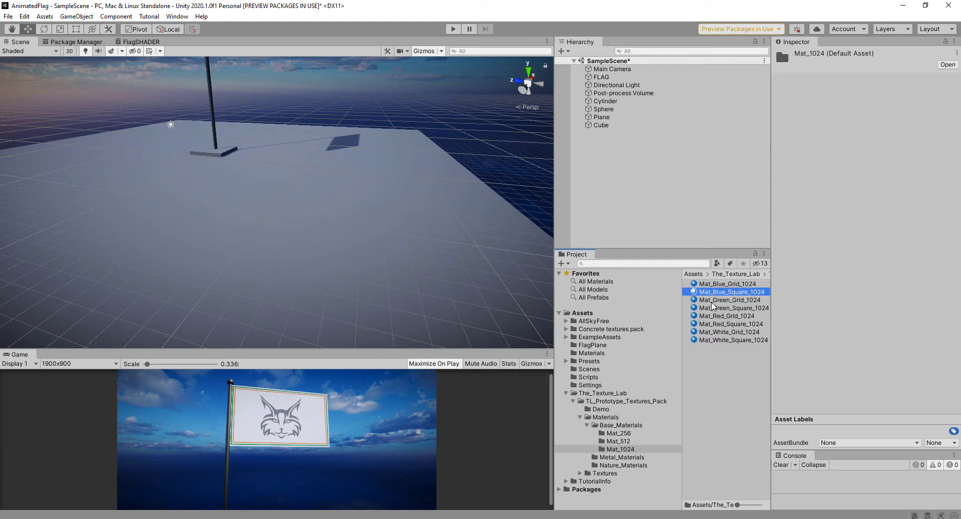
click(716, 307)
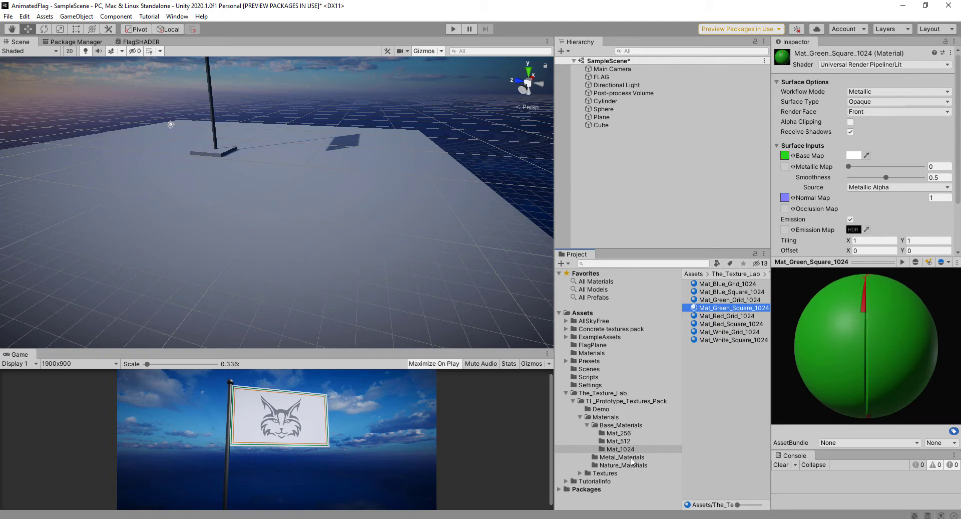
Preview patterns 02 to 04 of the Concrete textures pack and apply the Concrete pattern 04 material to the ground plane
click(613, 330)
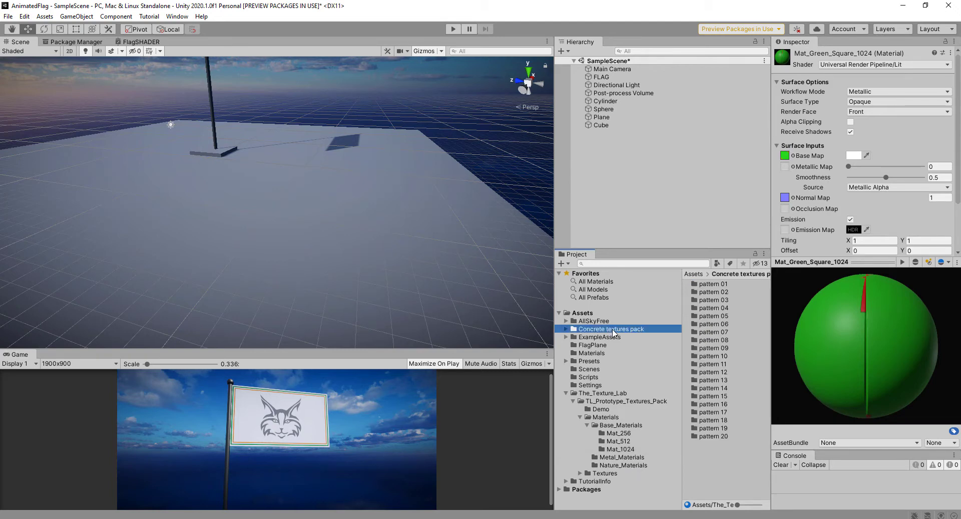
double_click(715, 293)
click(706, 284)
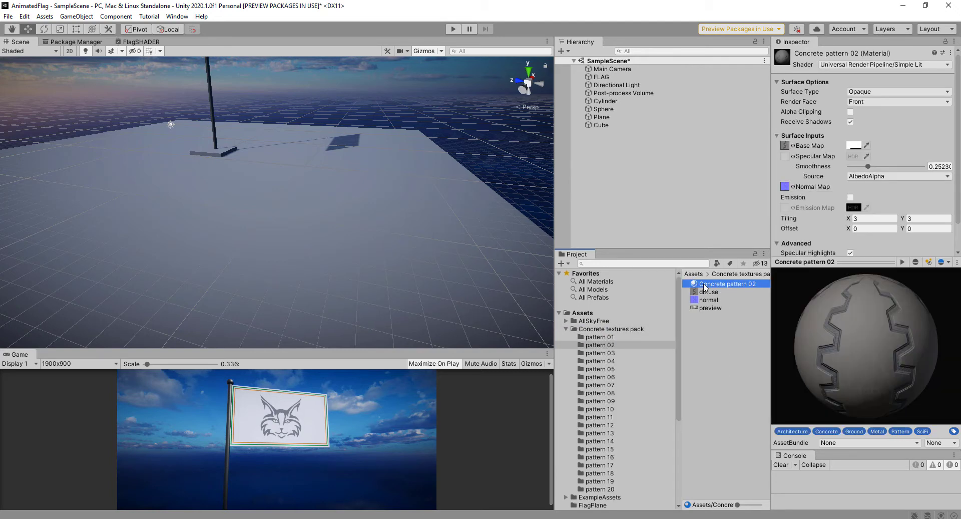
click(608, 353)
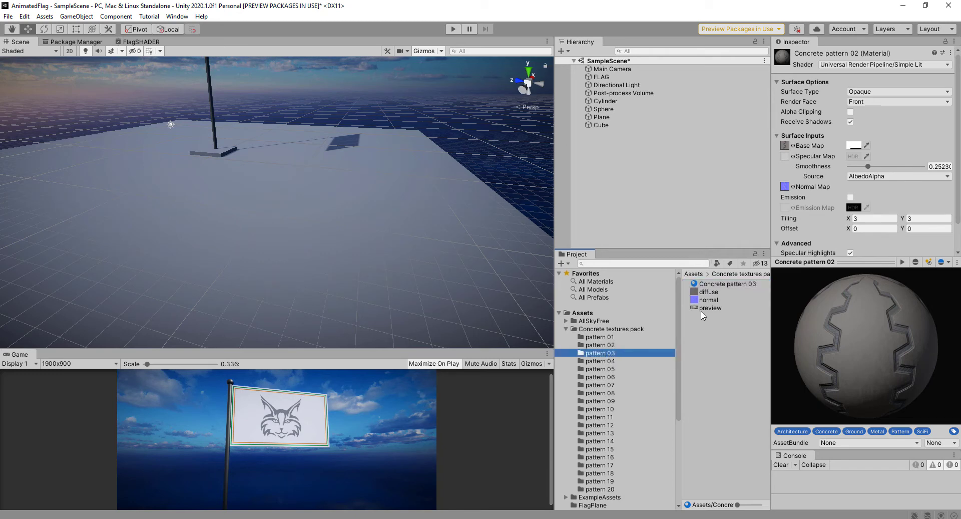
click(717, 284)
click(621, 359)
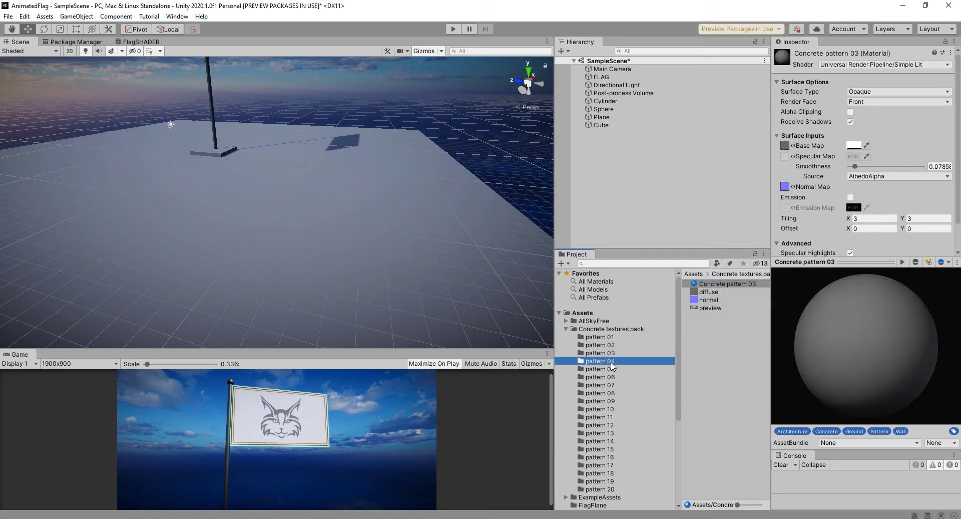
click(709, 286)
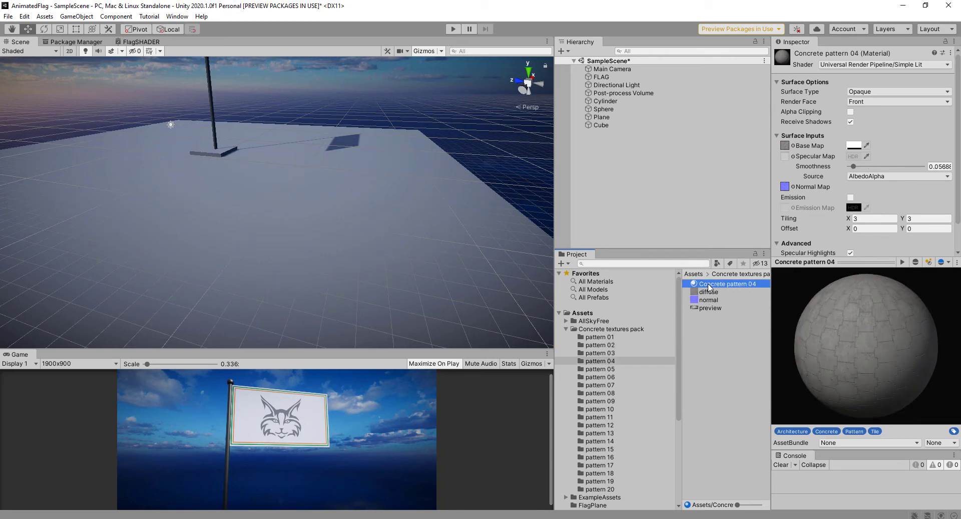
drag(709, 286, 345, 225)
scroll(428, 247, down, 3)
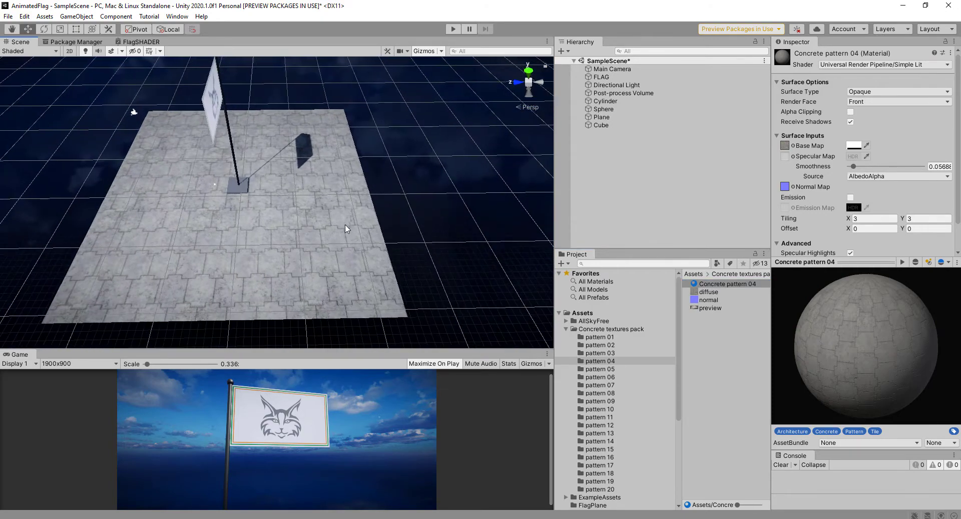
Set the tiling of the ground plane's Concrete pattern 04 material to 6 in both X and Y
alt+drag(431, 240, 313, 219)
click(315, 217)
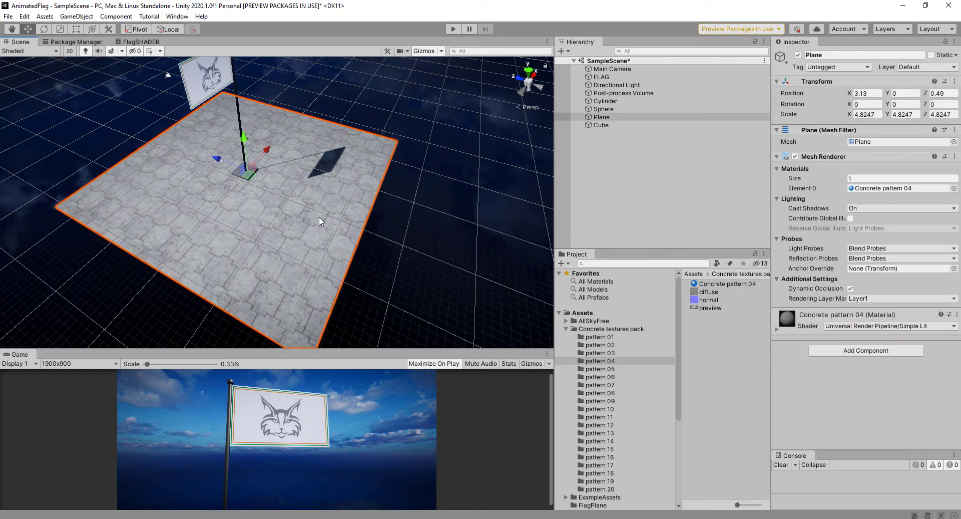
click(777, 330)
scroll(841, 304, down, 3)
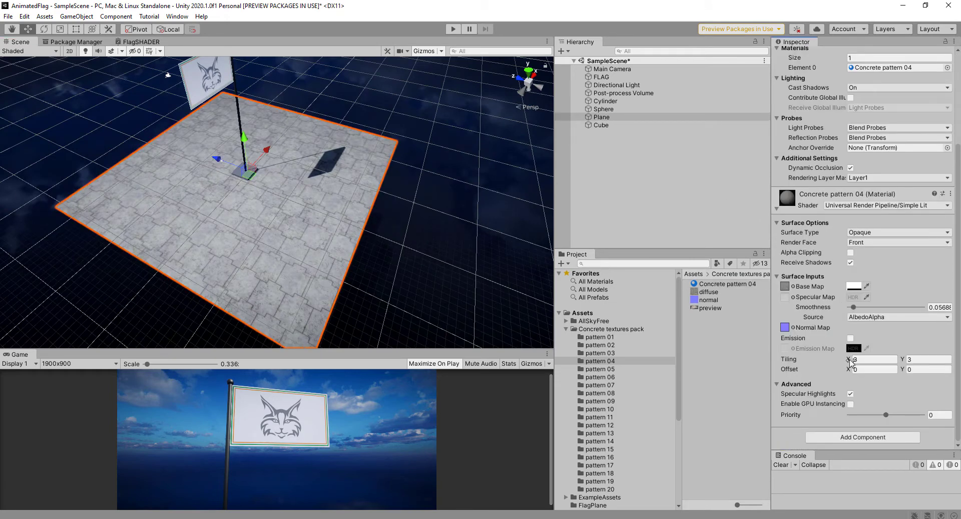
text(5)
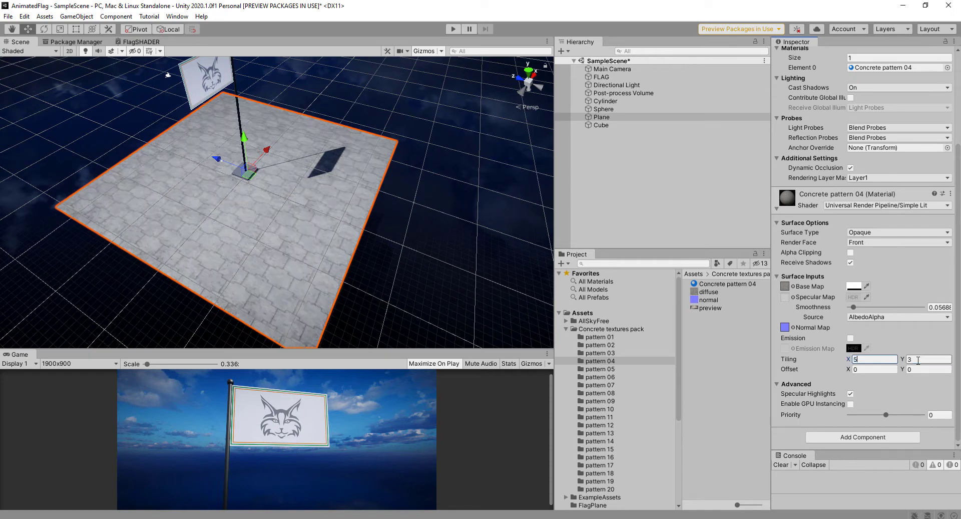
text(5)
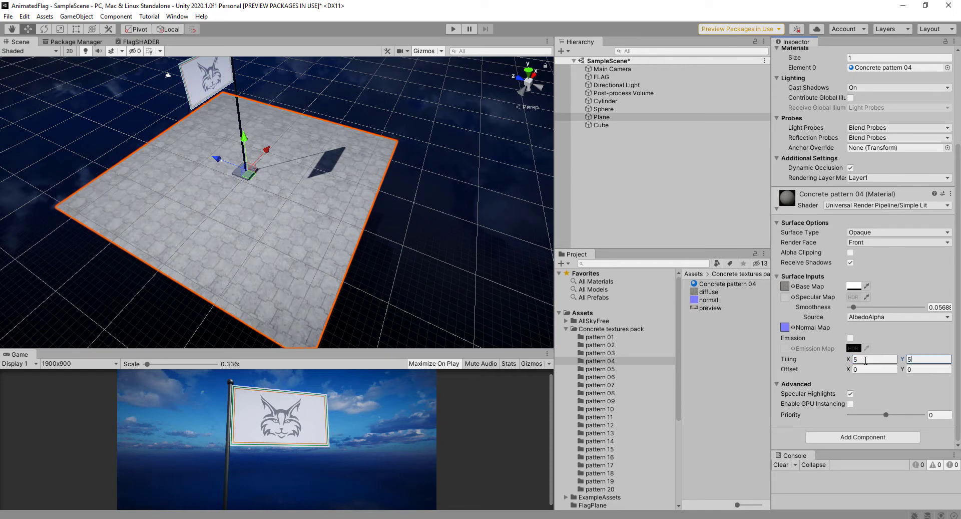
text(6)
key(Tab)
text(6)
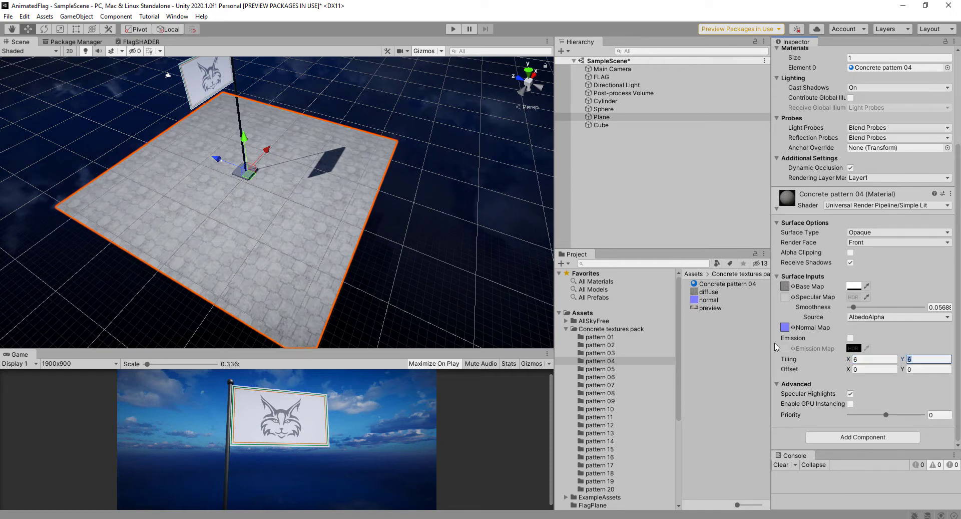
scroll(253, 200, up, 4)
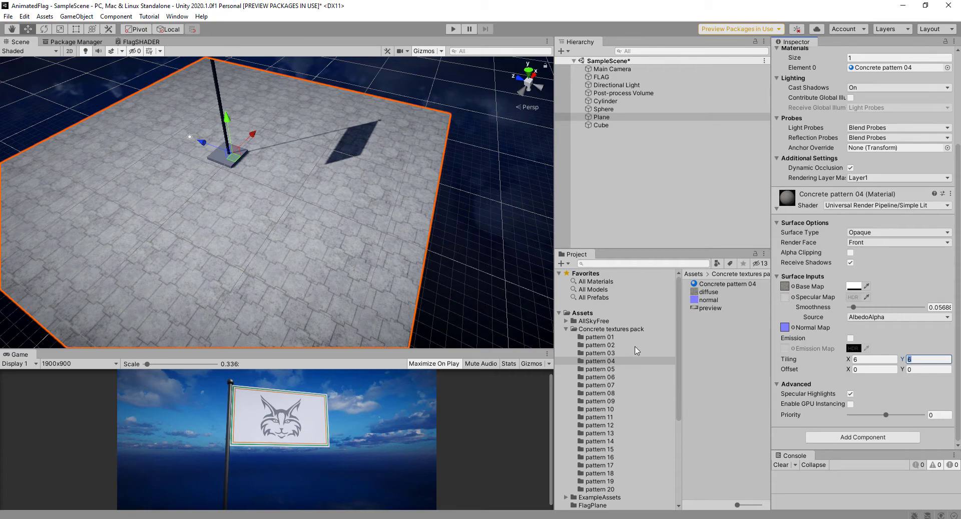
Compare concrete patterns 05, 02 and 03, and apply the Concrete pattern 03 material to the cube at the pole's foot
click(602, 371)
click(716, 285)
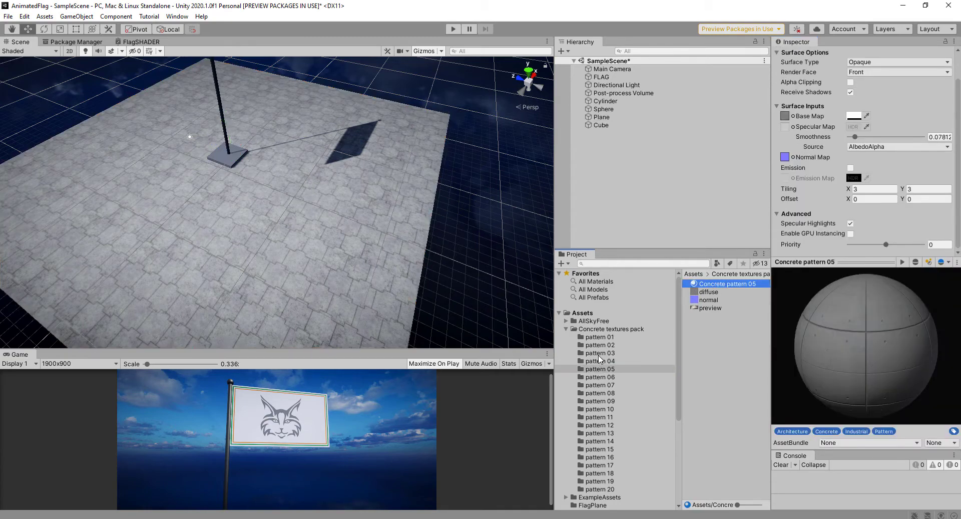
click(600, 346)
click(703, 284)
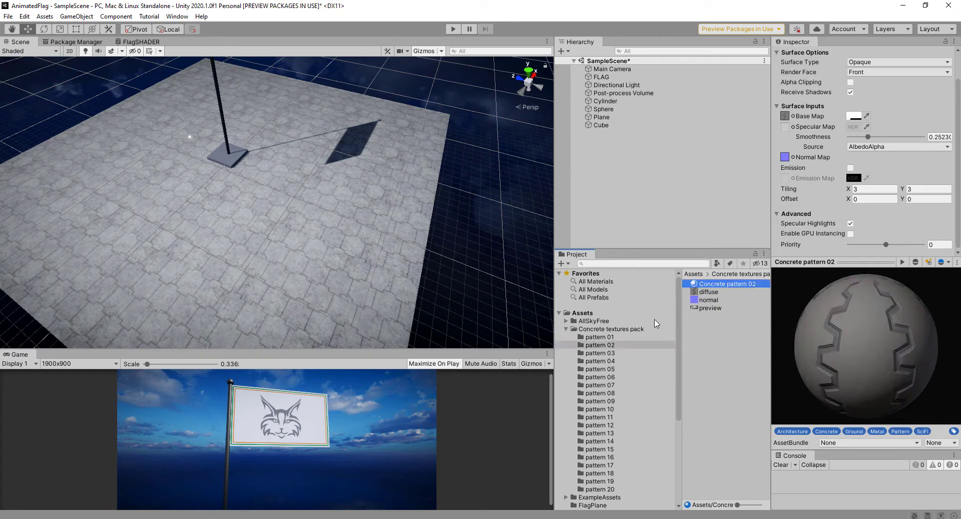
click(608, 353)
click(709, 284)
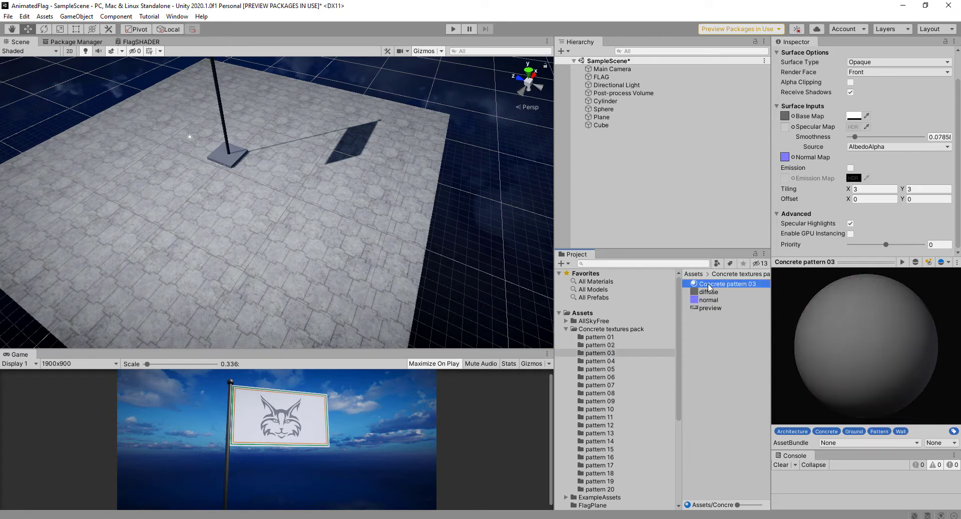
drag(709, 289, 234, 158)
scroll(230, 159, up, 10)
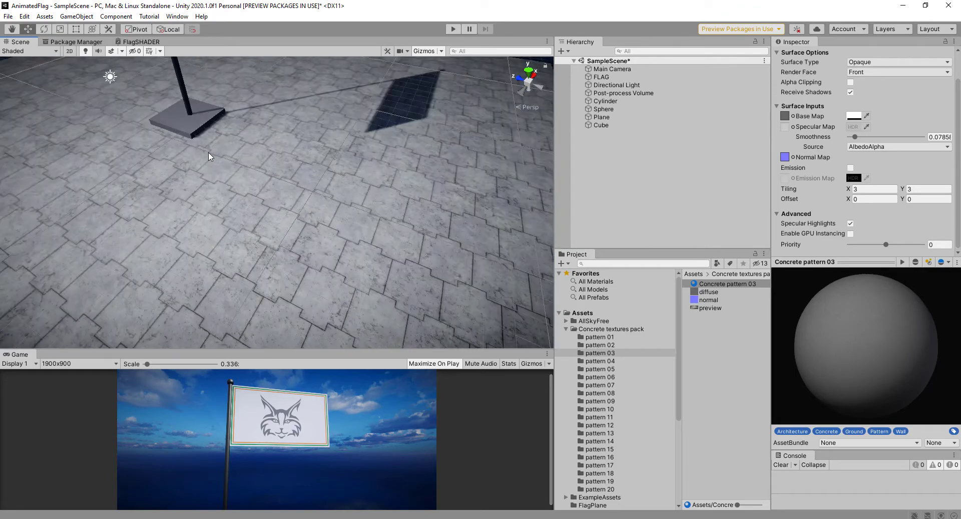
middle_drag(206, 148, 292, 218)
scroll(296, 209, up, 9)
scroll(295, 206, up, 6)
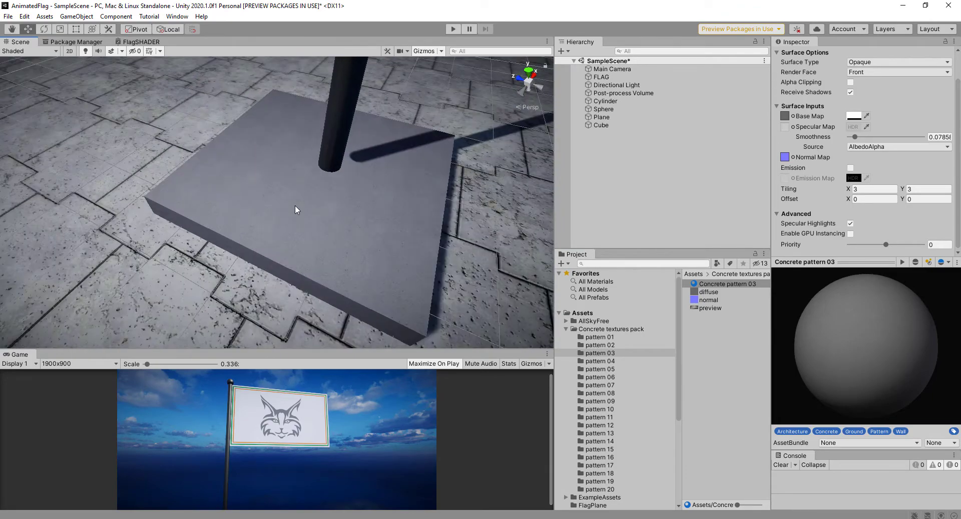
Scale the base cube down uniformly to about 2.56 × 0.58 × 2.56
scroll(296, 206, down, 10)
scroll(295, 206, down, 10)
alt+drag(303, 205, 436, 200)
scroll(287, 204, up, 3)
click(287, 192)
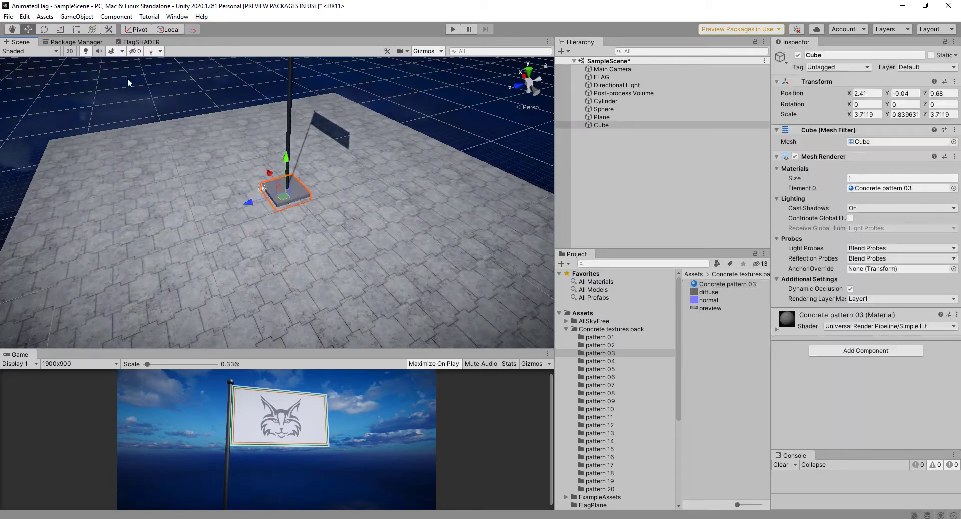
click(65, 29)
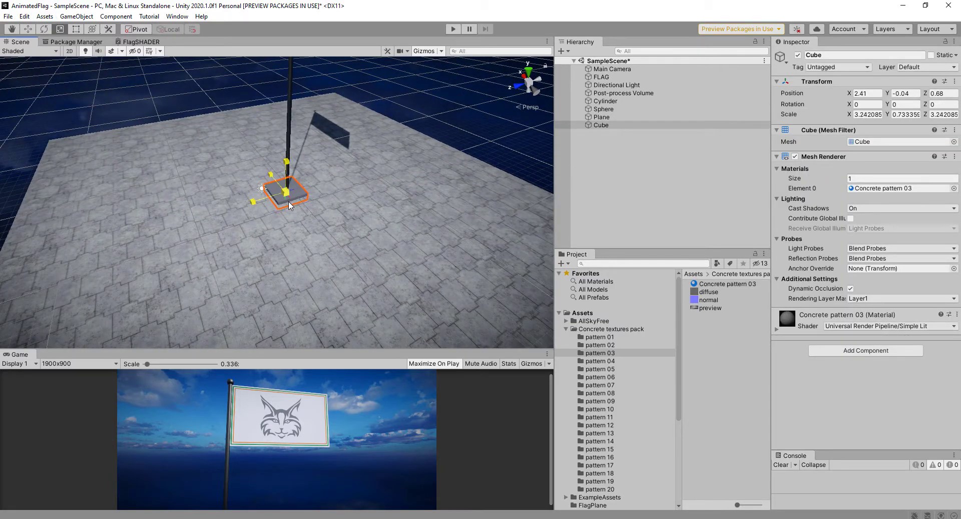
drag(292, 211, 290, 213)
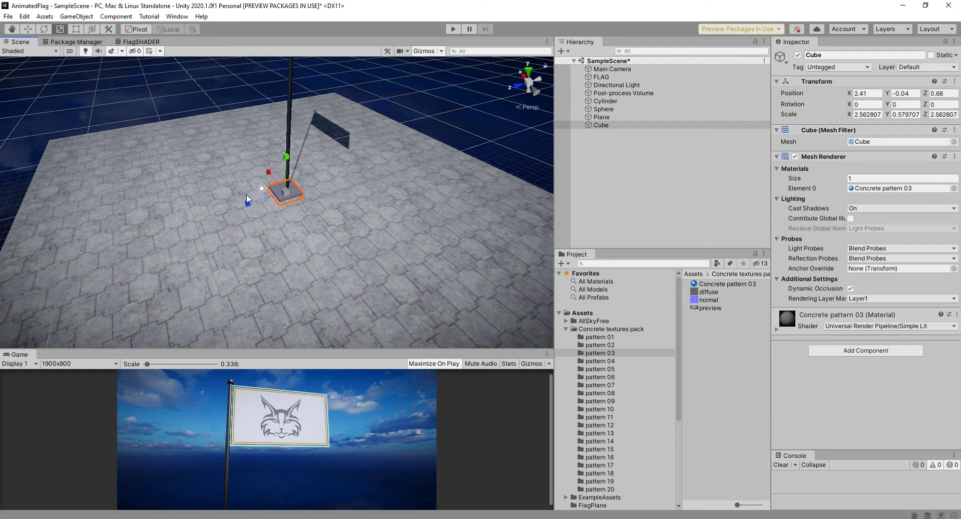
click(29, 30)
Show the flag's FlagMat material properties and open the FlagSHADER graph for editing
scroll(290, 201, up, 3)
alt+drag(334, 196, 306, 188)
scroll(266, 172, down, 5)
scroll(289, 139, up, 5)
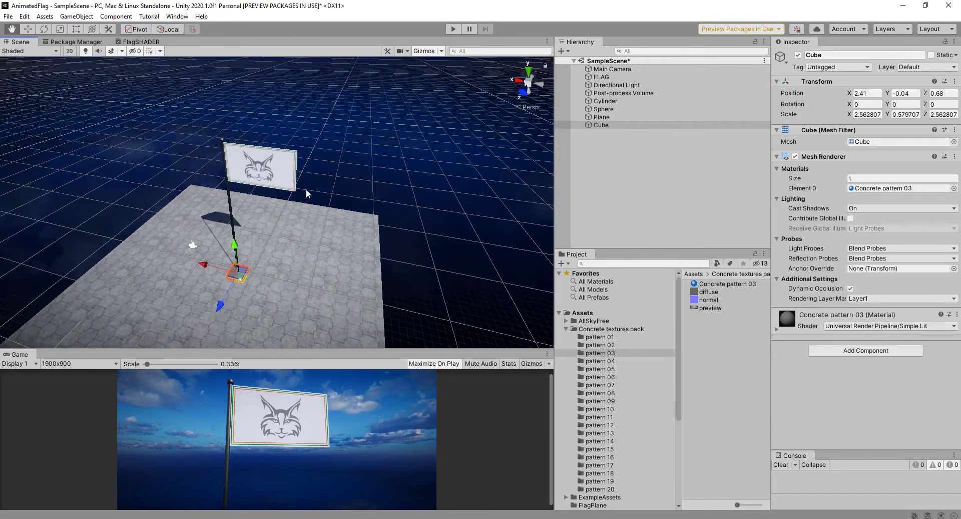
click(280, 156)
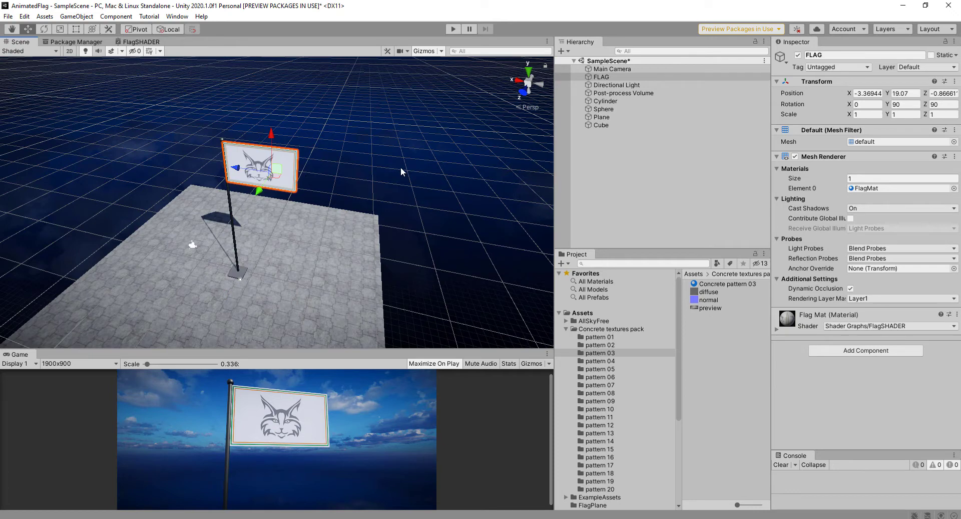
click(777, 331)
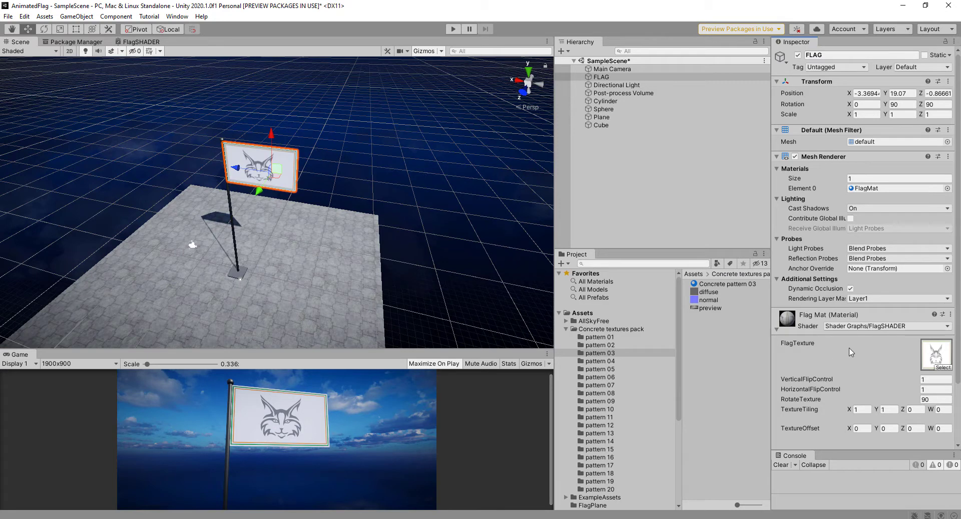
scroll(850, 352, down, 3)
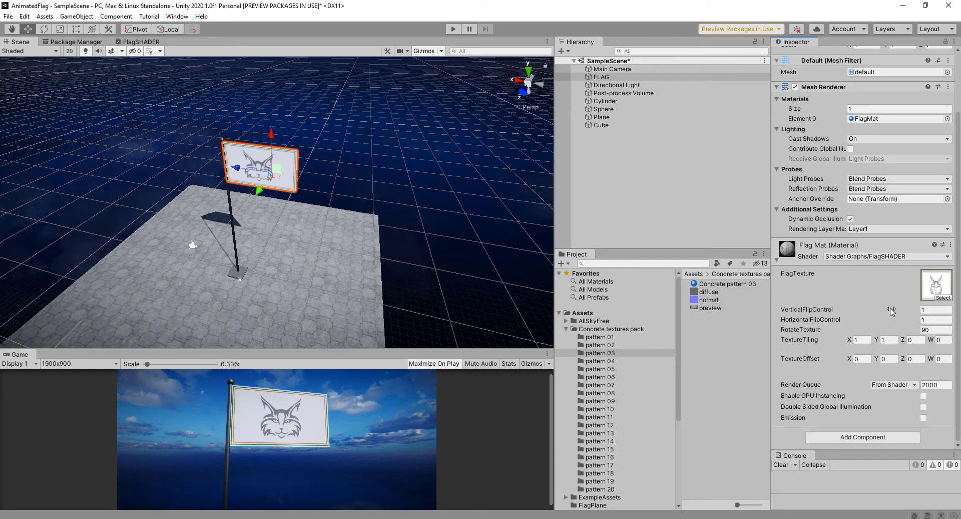
click(143, 42)
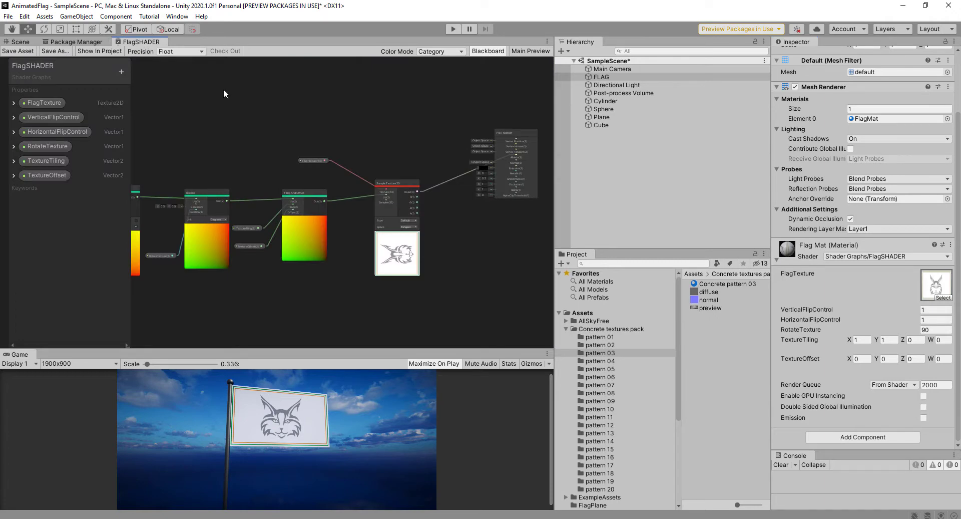
Maximize the FlagSHADER graph, move the whole texture node chain below the master node, and reposition the Blackboard higher
key(shift+space)
middle_drag(454, 236, 780, 258)
middle_drag(619, 288, 500, 333)
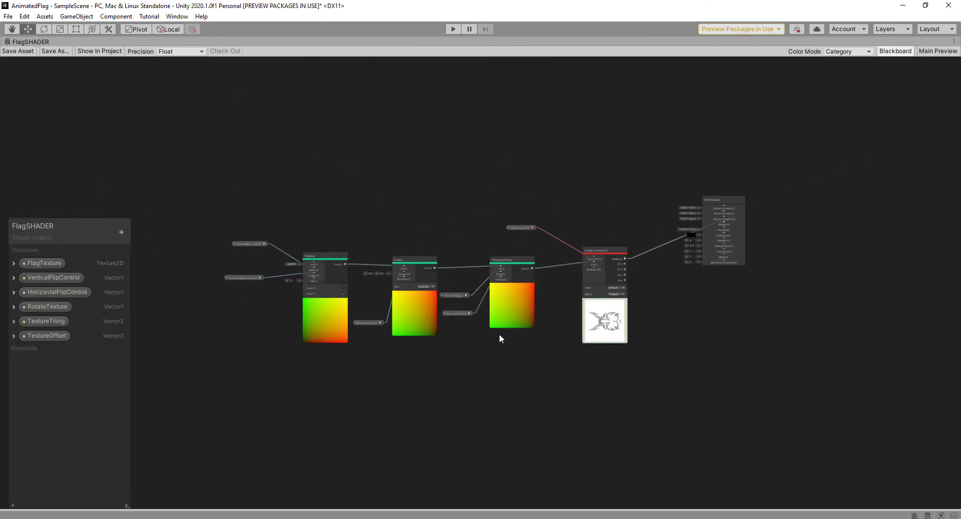
scroll(498, 334, down, 2)
scroll(518, 384, up, 1)
middle_drag(519, 383, 528, 391)
scroll(528, 393, down, 1)
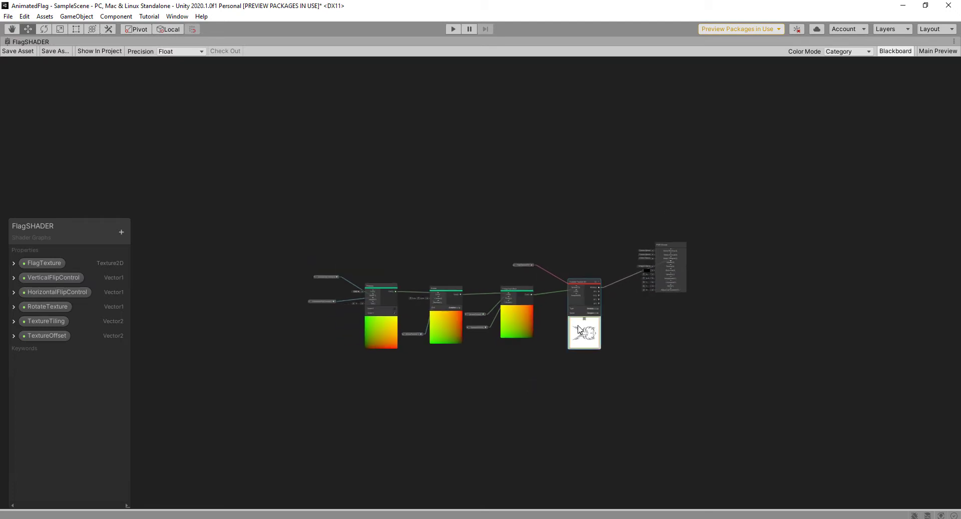
drag(605, 371, 630, 413)
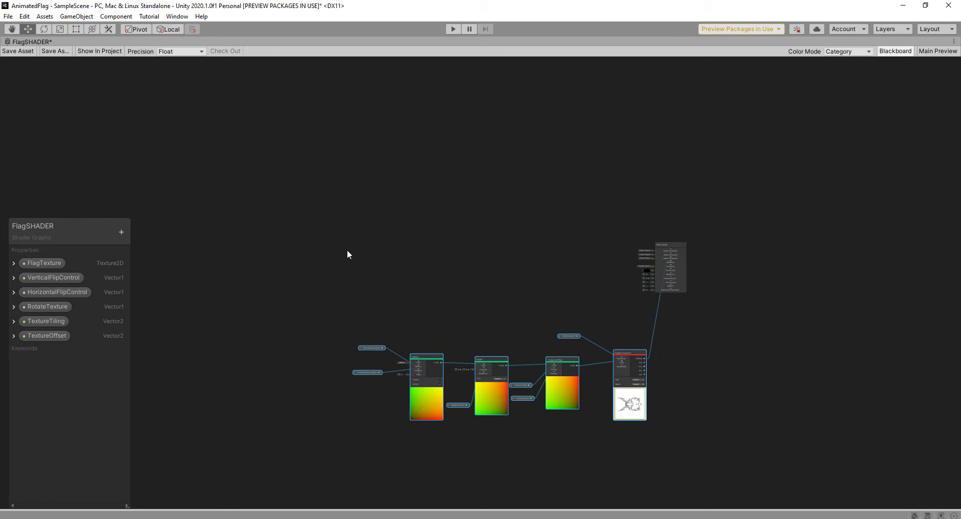
drag(58, 227, 56, 143)
scroll(301, 181, up, 3)
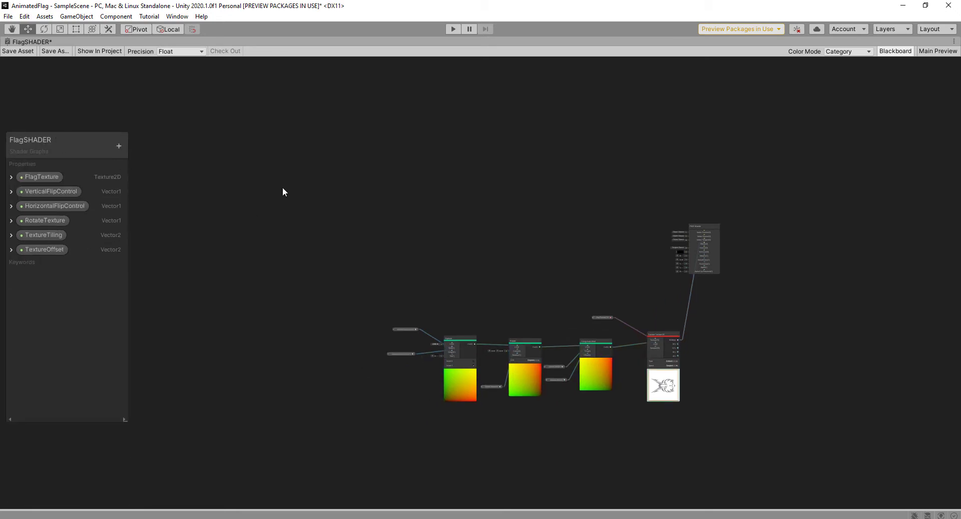
Add a Position node in the empty area above the texture node chain and set its space to Object
scroll(296, 193, down, 2)
scroll(317, 192, up, 1)
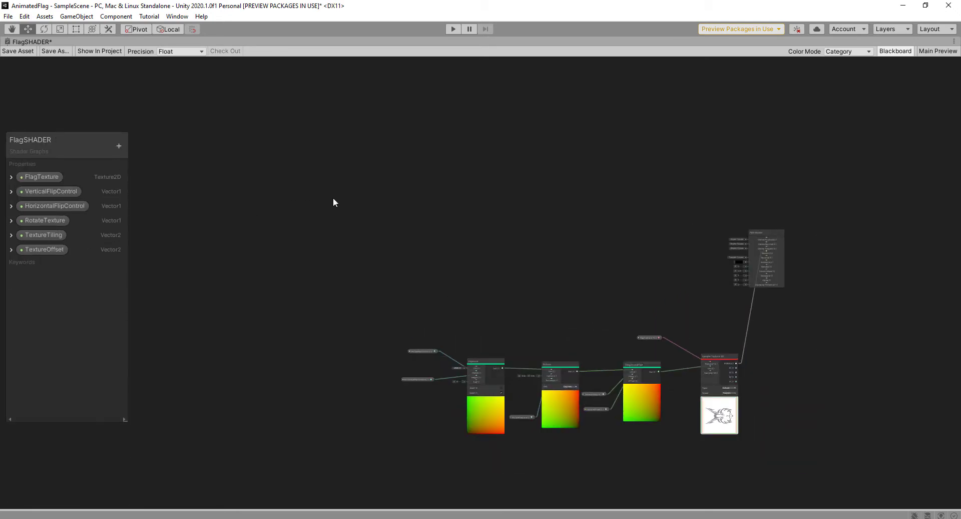
key(space)
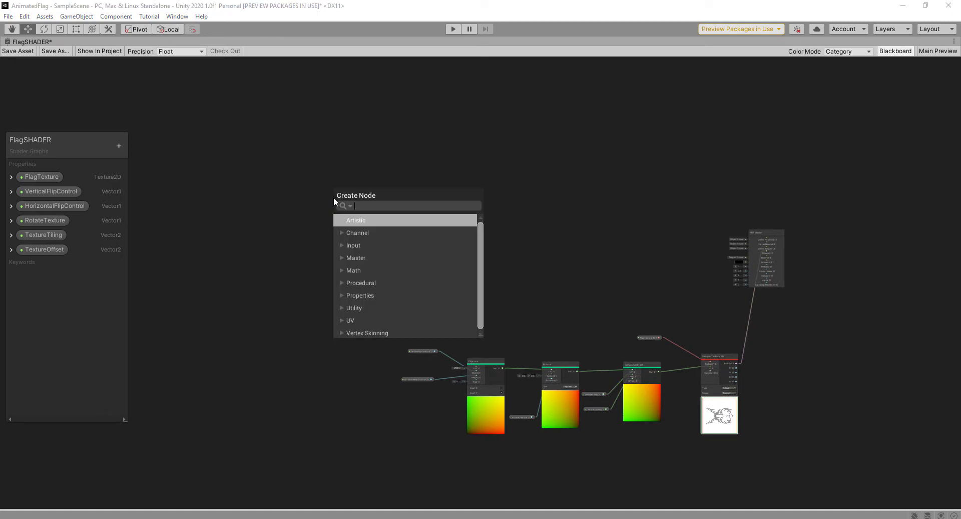
text(POSi)
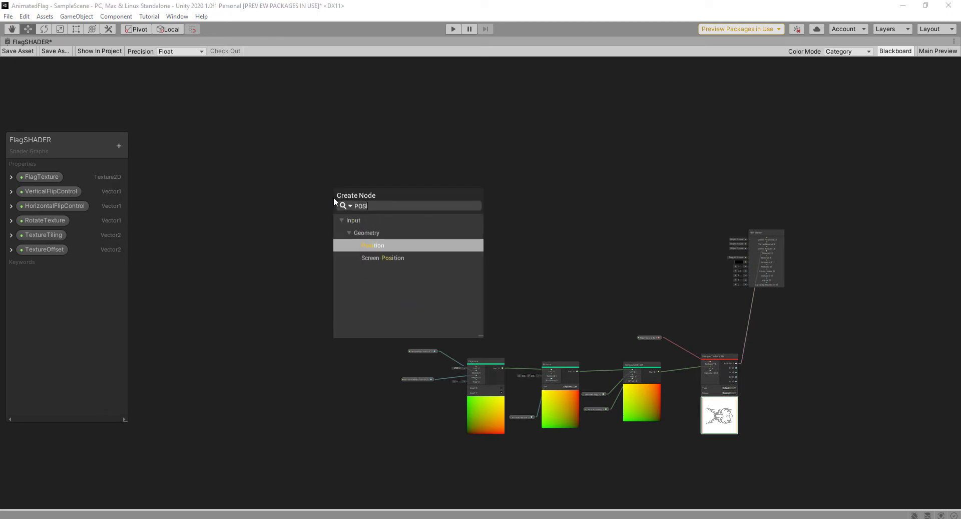
click(374, 241)
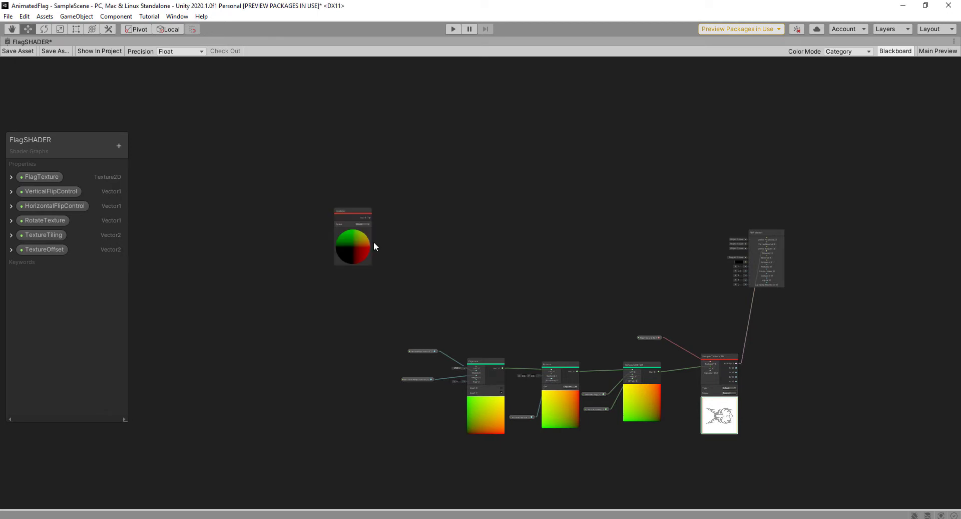
drag(350, 232, 254, 211)
scroll(254, 211, up, 3)
scroll(254, 212, up, 5)
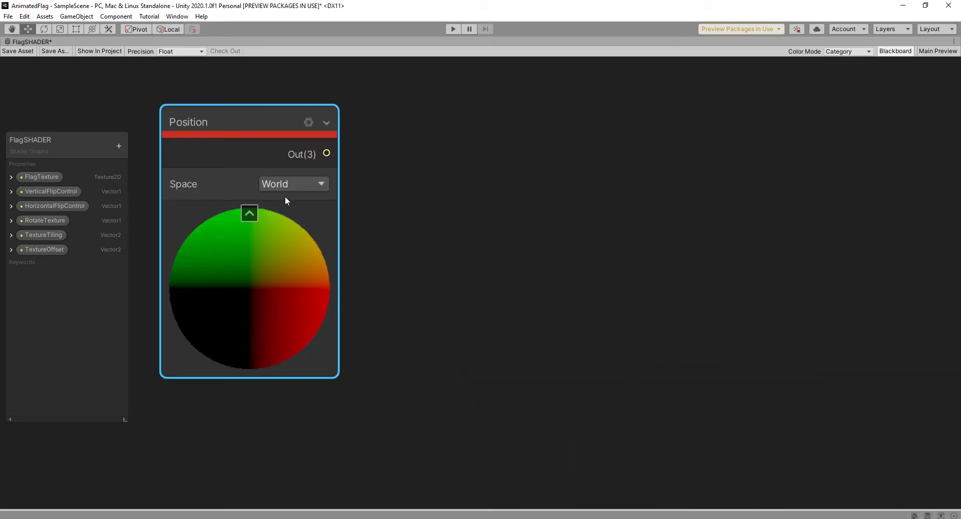
click(296, 187)
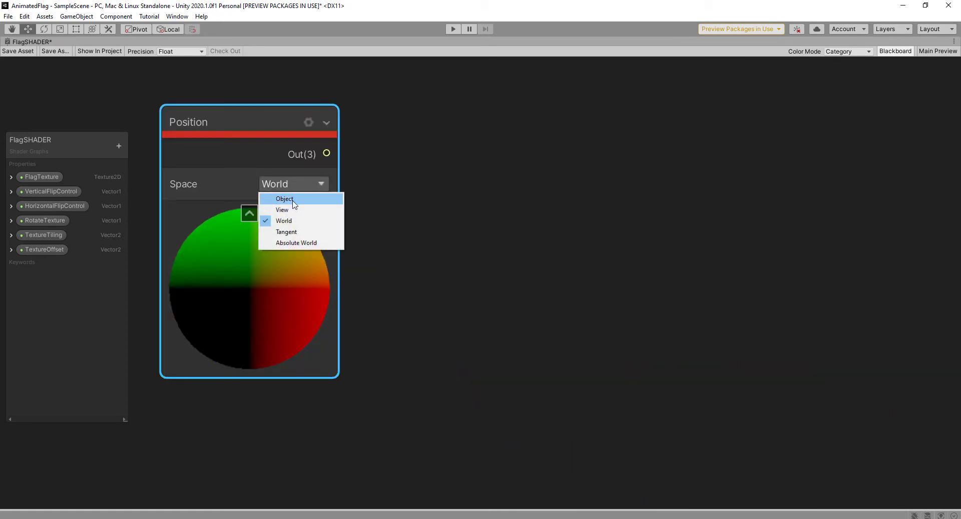
click(285, 199)
scroll(480, 256, down, 10)
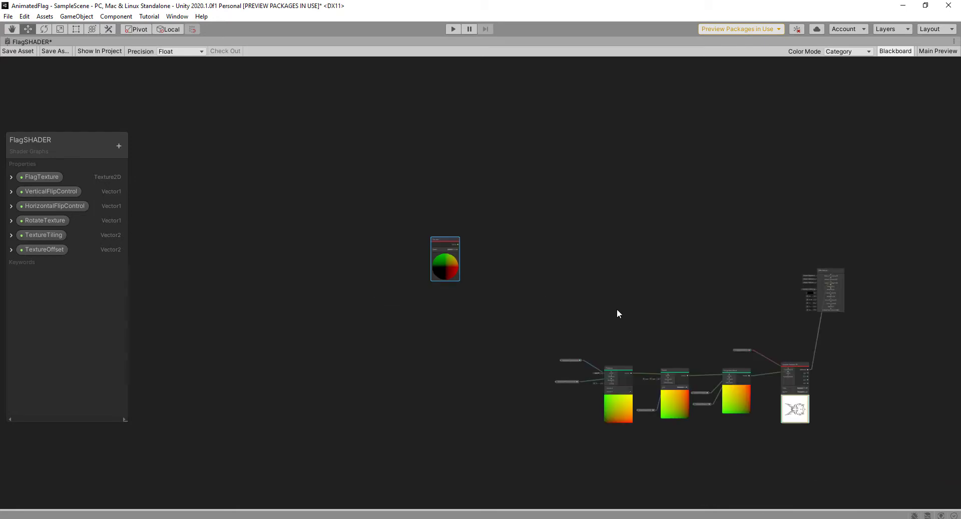
drag(297, 190, 285, 191)
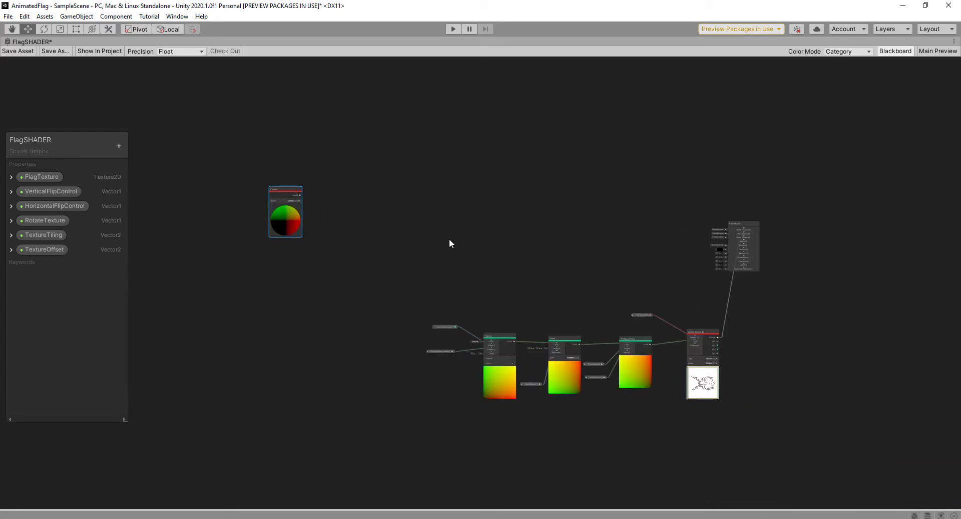
Add a Split node beside the Position node and connect the Position output to its input
scroll(386, 245, up, 4)
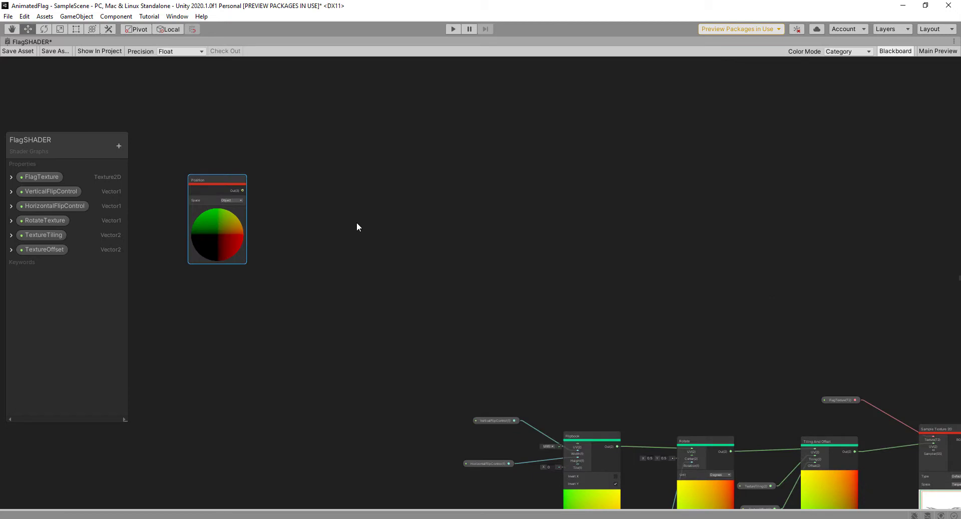
middle_drag(357, 223, 401, 240)
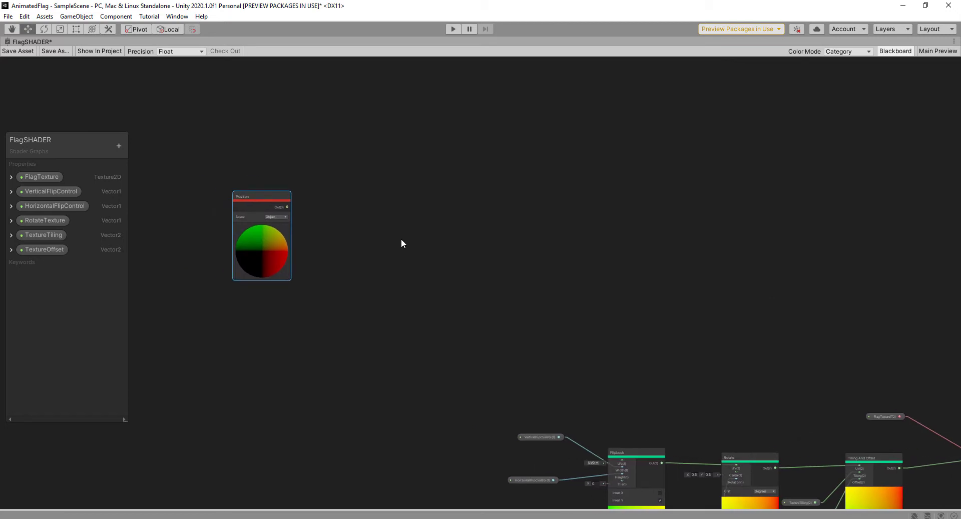
key(space)
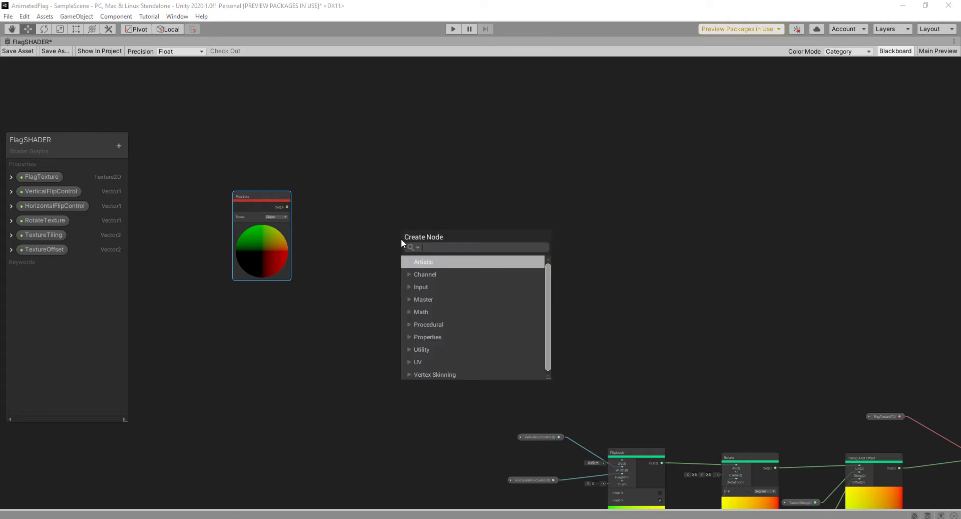
text(SPL)
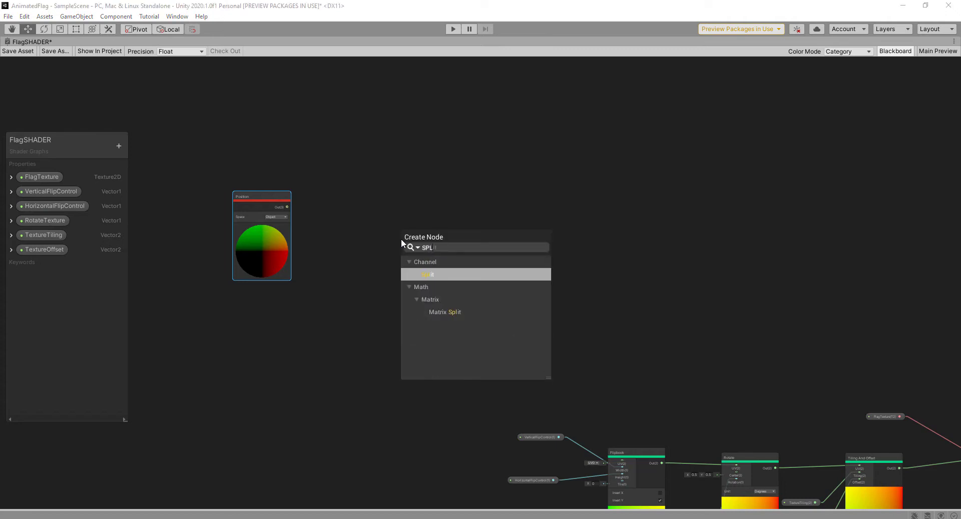
double_click(430, 275)
drag(402, 248, 353, 219)
scroll(354, 219, up, 3)
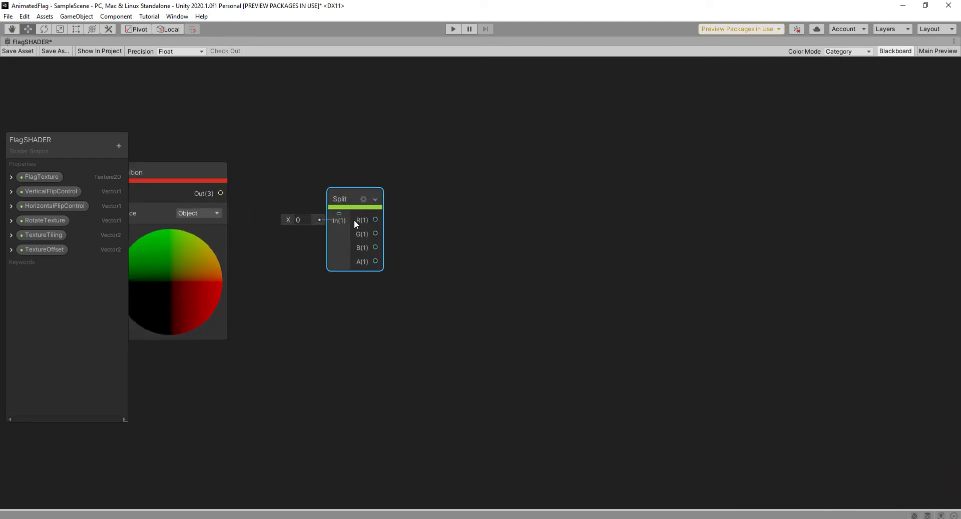
drag(221, 192, 341, 212)
Add a Combine node beside the Split node and connect Split's R and B outputs to Combine's R and B inputs
middle_drag(531, 234, 552, 216)
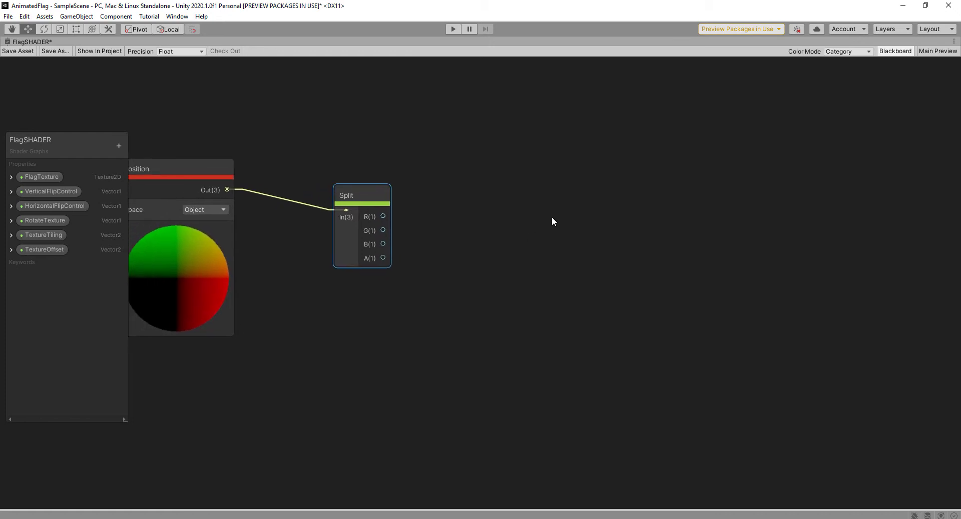
key(space)
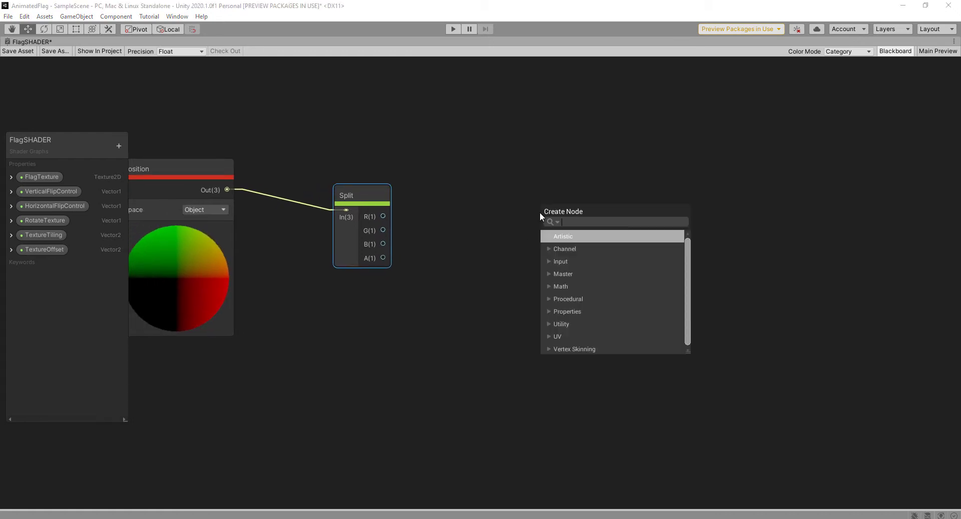
text(COMB)
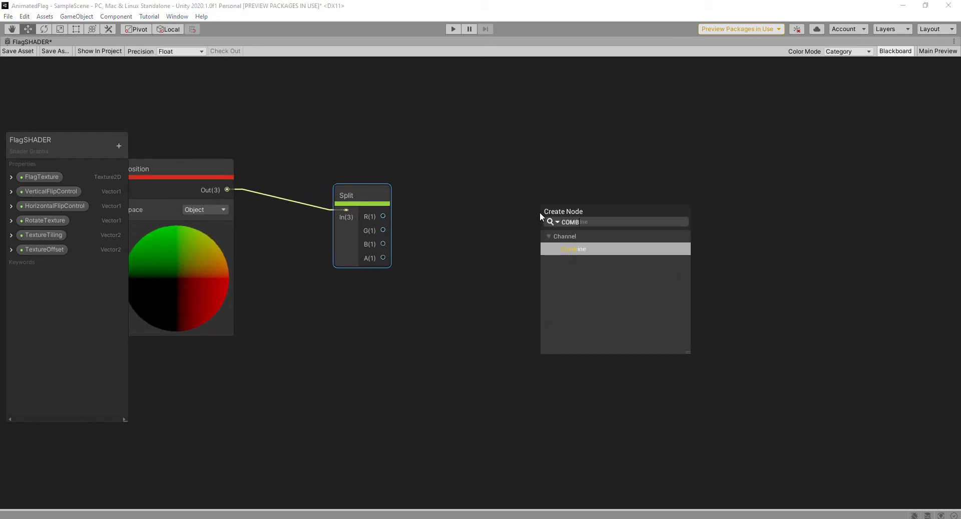
click(579, 248)
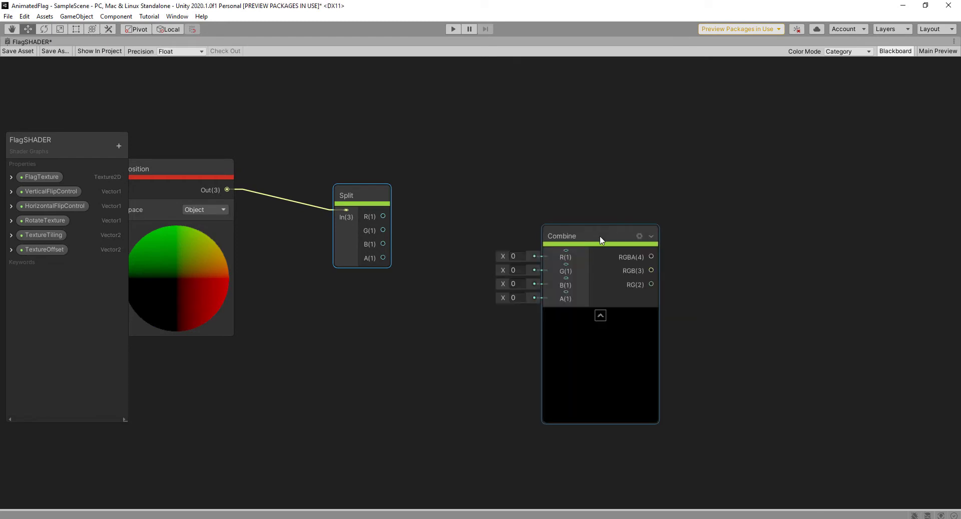
drag(601, 239, 569, 187)
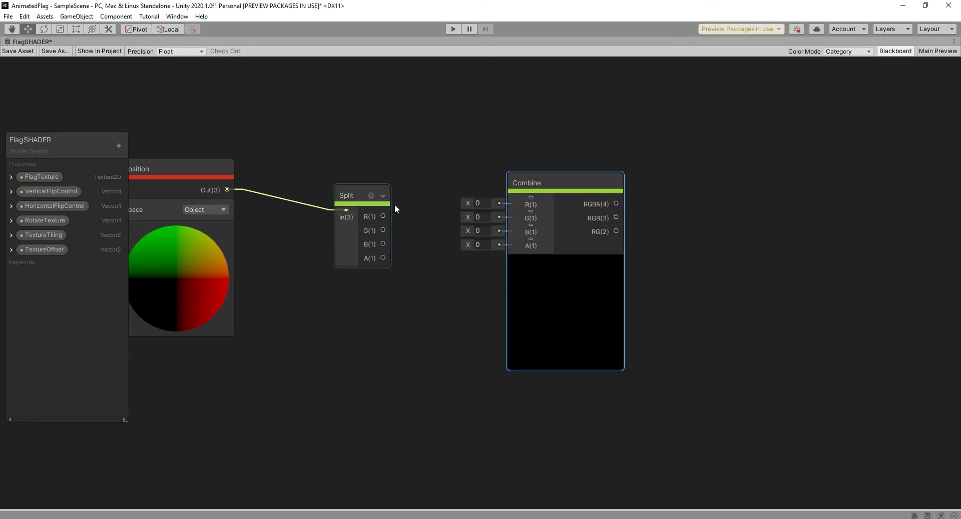
drag(383, 215, 530, 198)
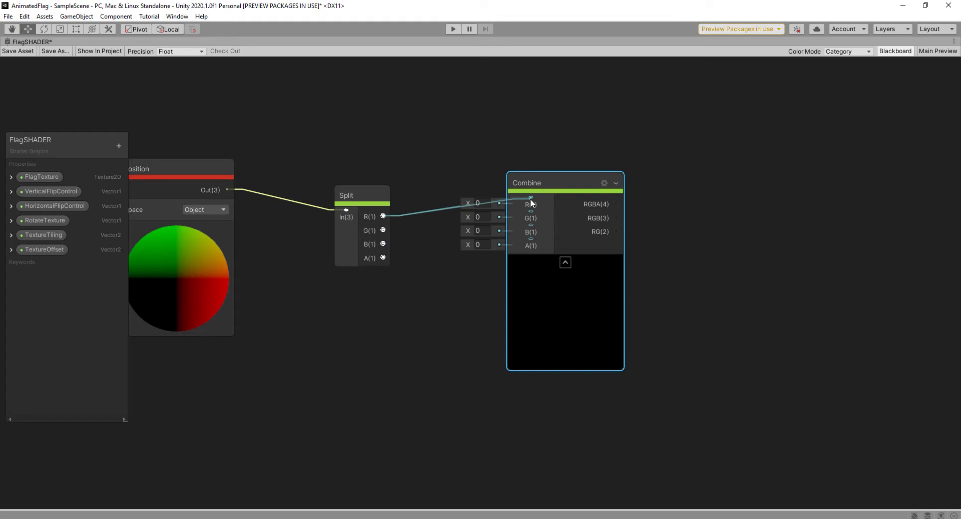
drag(530, 199, 530, 198)
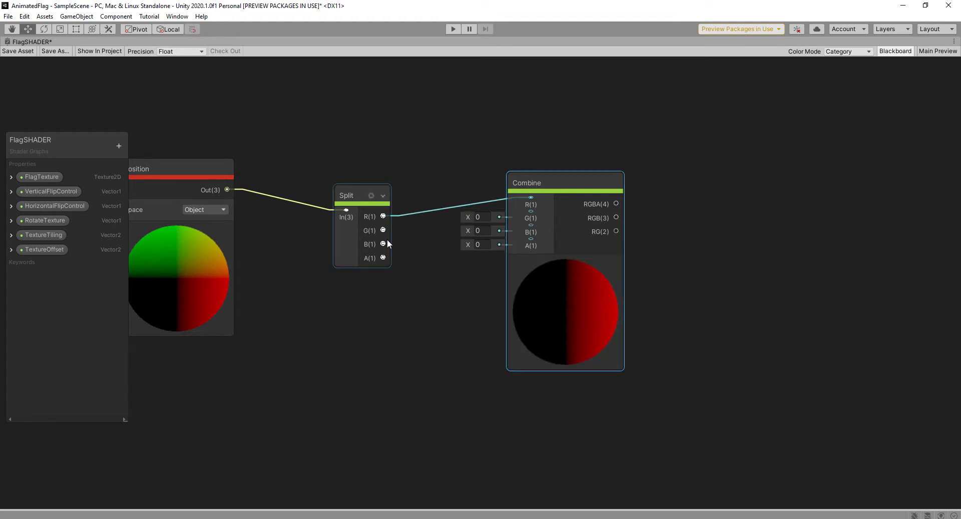
drag(383, 243, 532, 225)
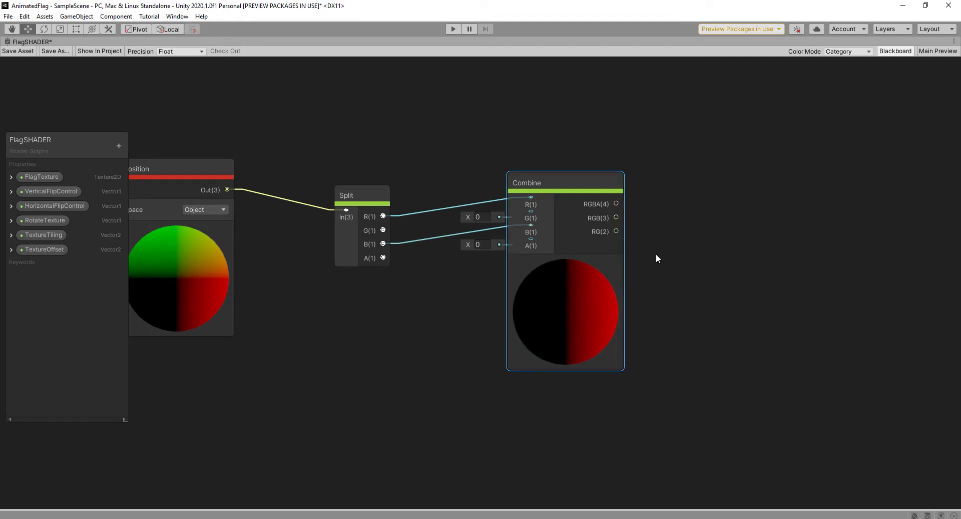
Add a Time node to the graph and place it below the Position node
middle_drag(314, 321, 508, 278)
scroll(480, 280, down, 2)
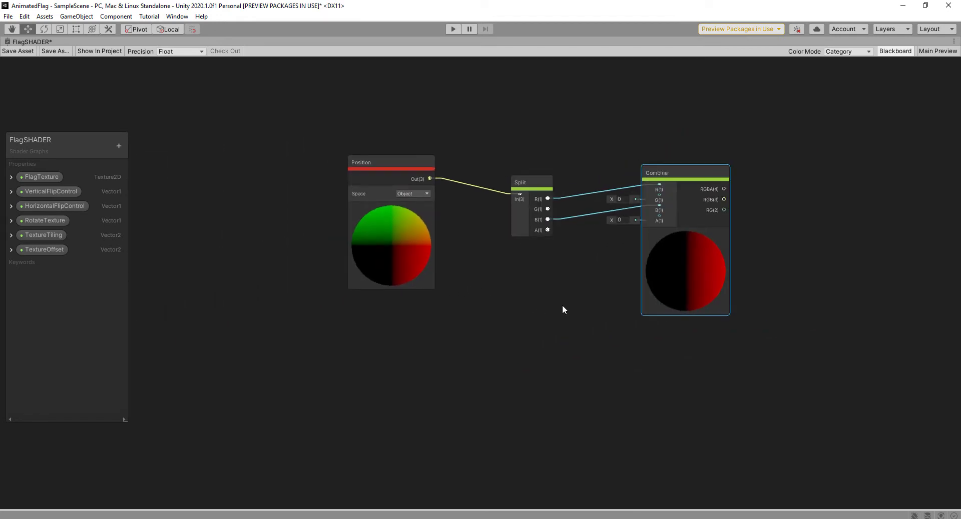
middle_drag(559, 307, 454, 306)
middle_drag(352, 328, 442, 313)
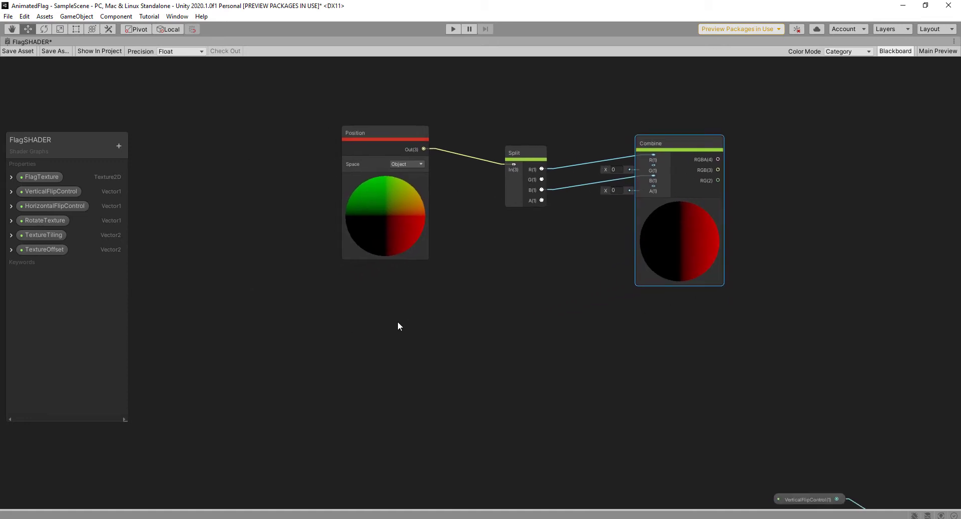
key(space)
text(TIME)
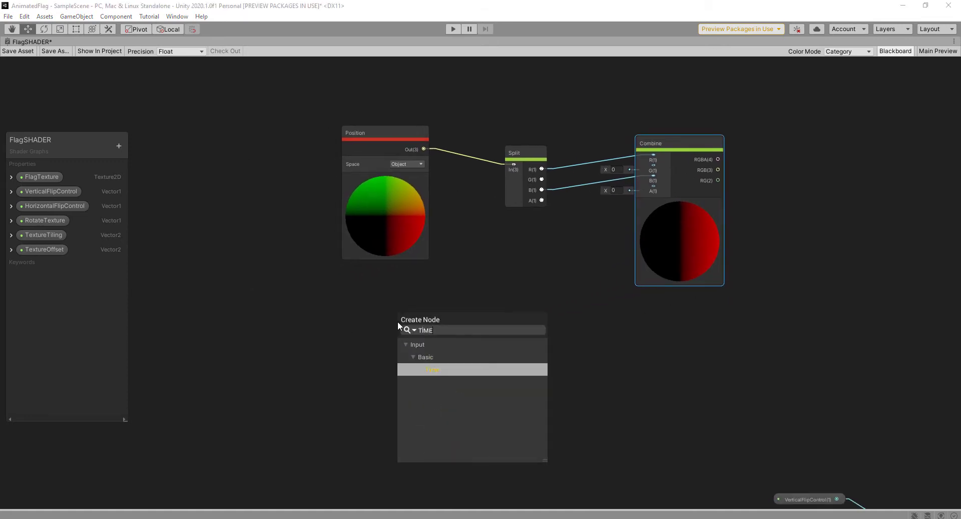
click(446, 370)
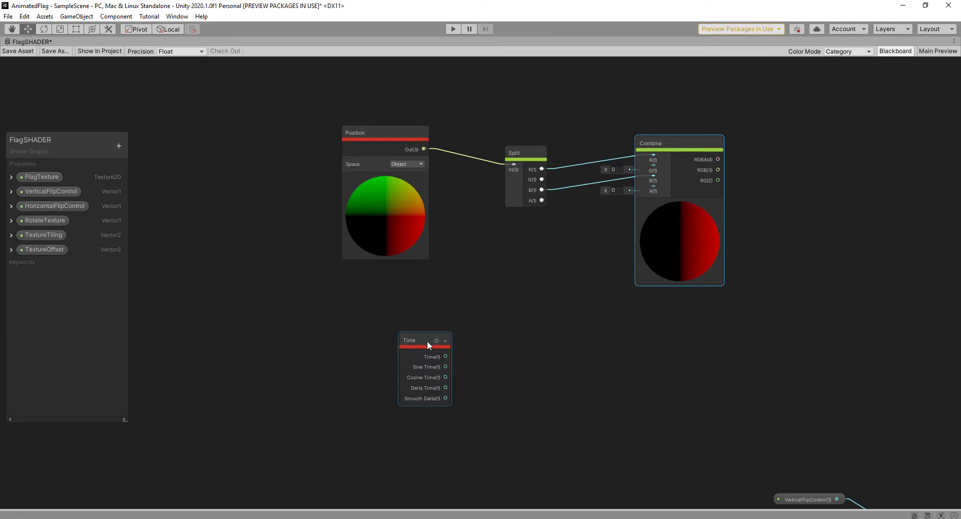
drag(428, 341, 306, 326)
Add a Multiply node, connect the Time output to its A input, and align it with the Time node
middle_drag(438, 348, 390, 349)
scroll(390, 349, up, 1)
key(space)
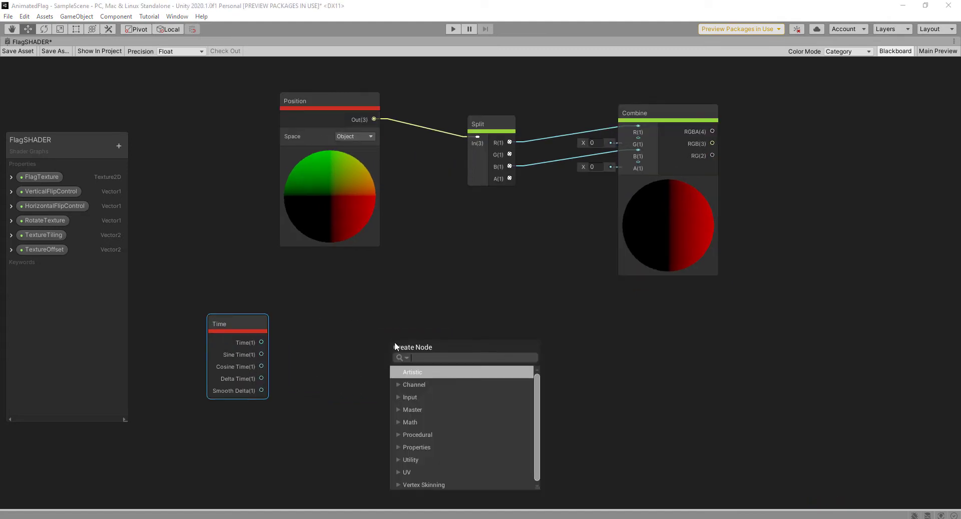
text(MUL)
click(423, 397)
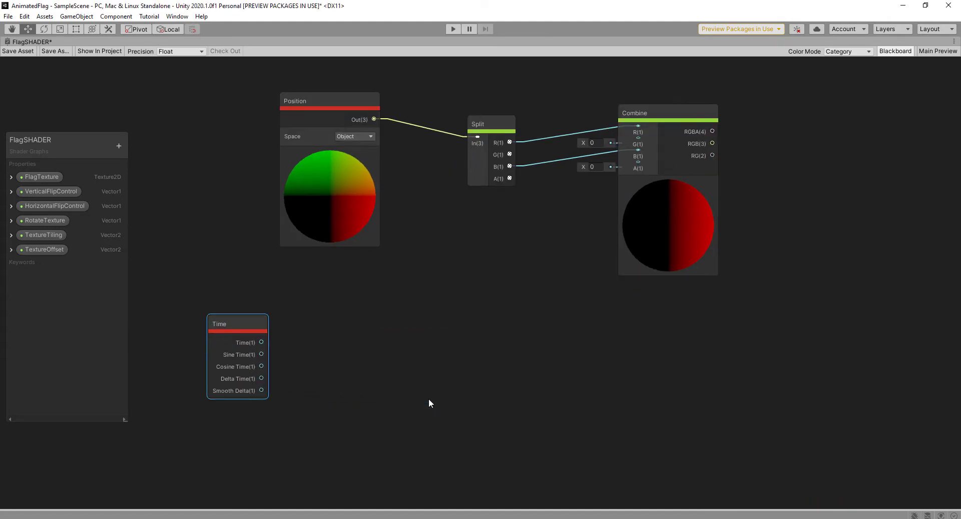
drag(428, 373, 437, 302)
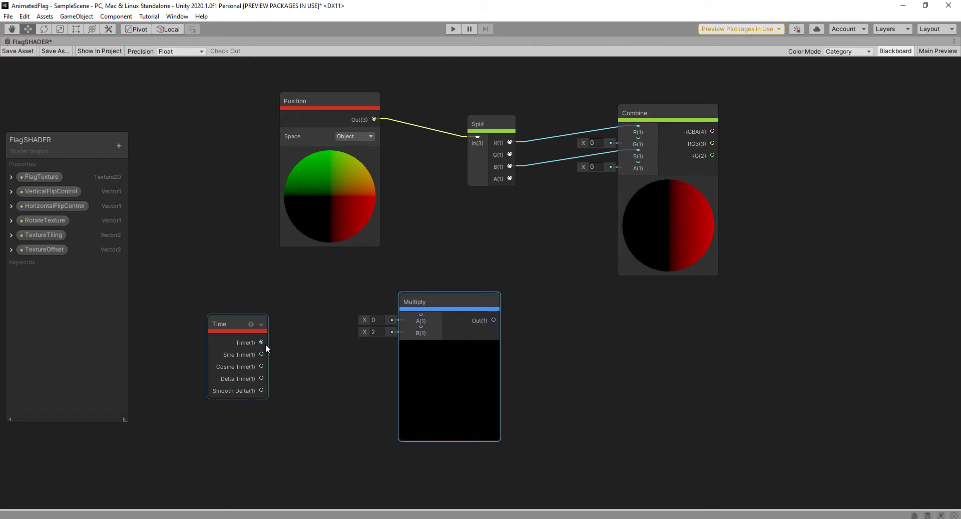
drag(263, 342, 421, 314)
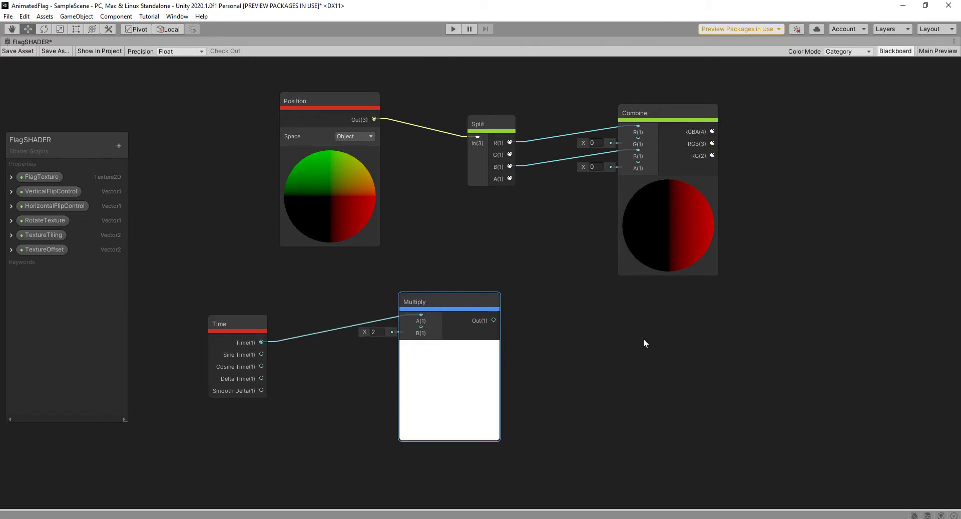
click(630, 345)
middle_drag(635, 335, 524, 361)
drag(360, 340, 336, 369)
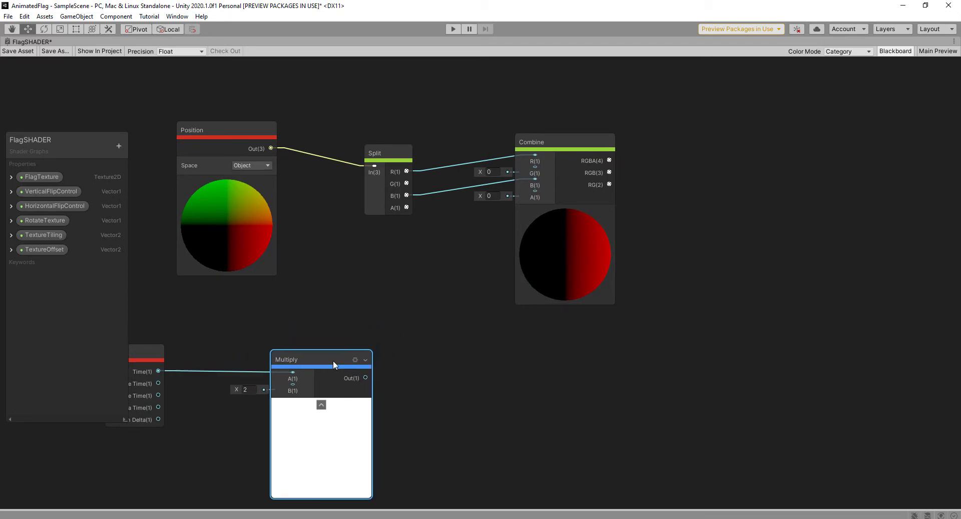
Add a Sine node beside the Multiply node and connect Multiply's output to its input
middle_drag(503, 367, 525, 361)
key(space)
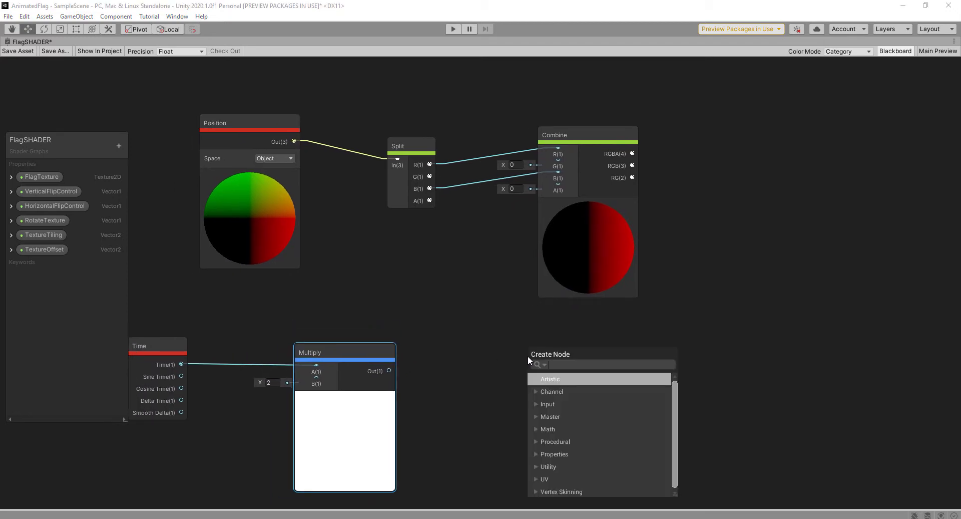
text(SİNE)
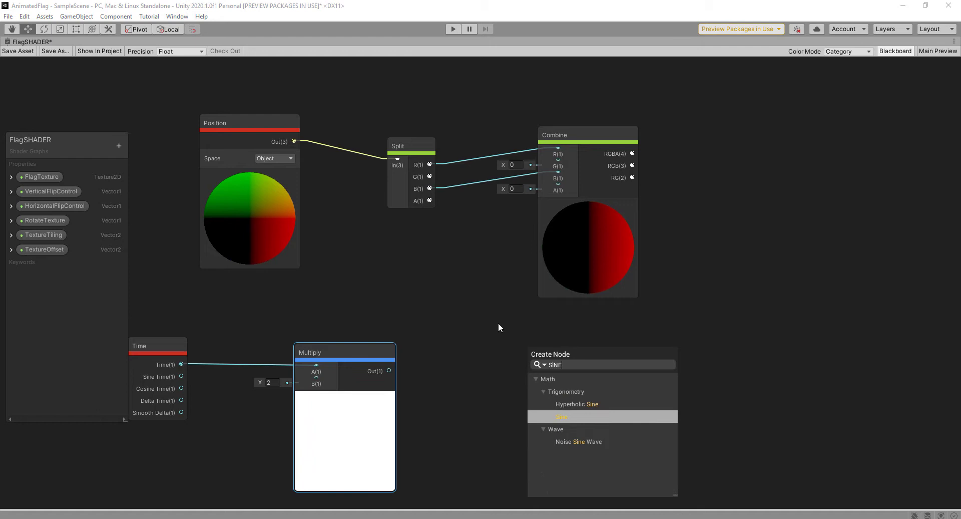
click(553, 416)
drag(576, 371, 554, 363)
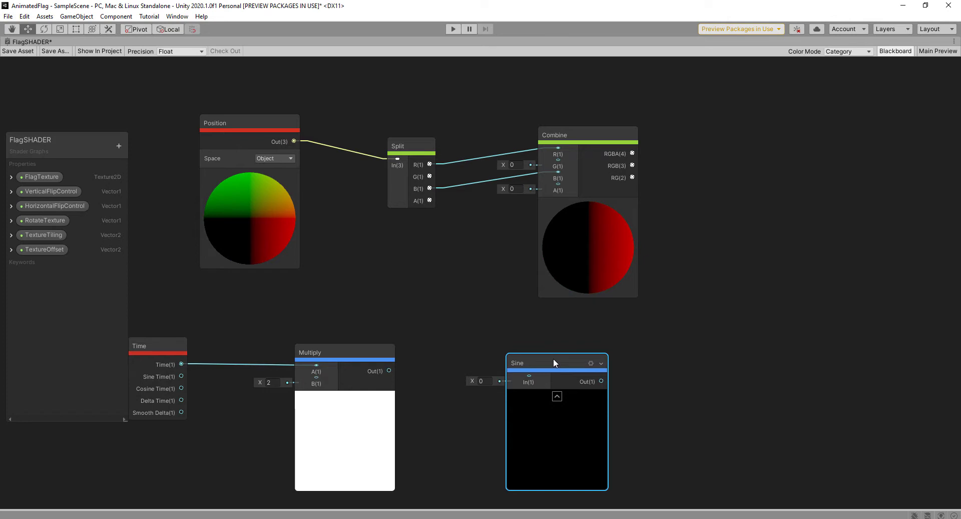
drag(554, 363, 579, 351)
drag(389, 371, 557, 364)
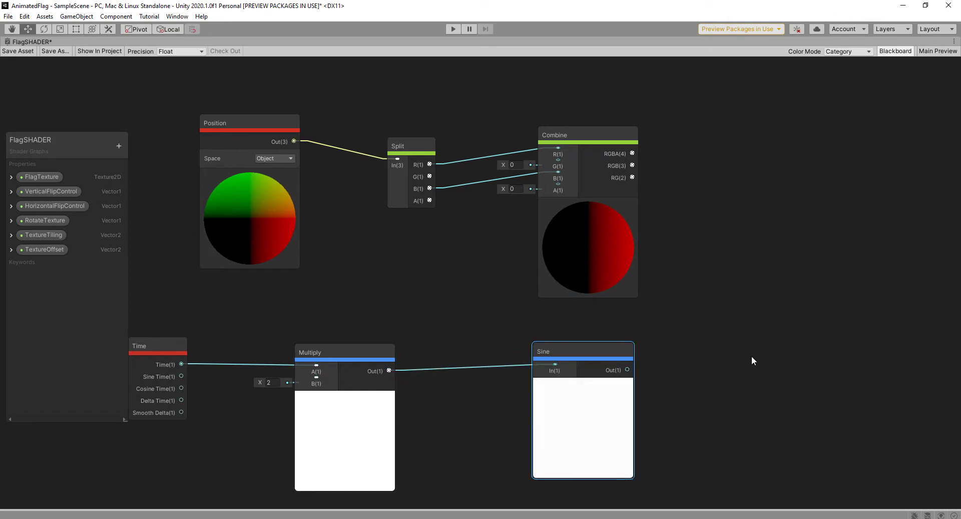
Add a second Multiply node beside the Sine node and connect Sine's output to its A input
middle_drag(732, 363, 648, 373)
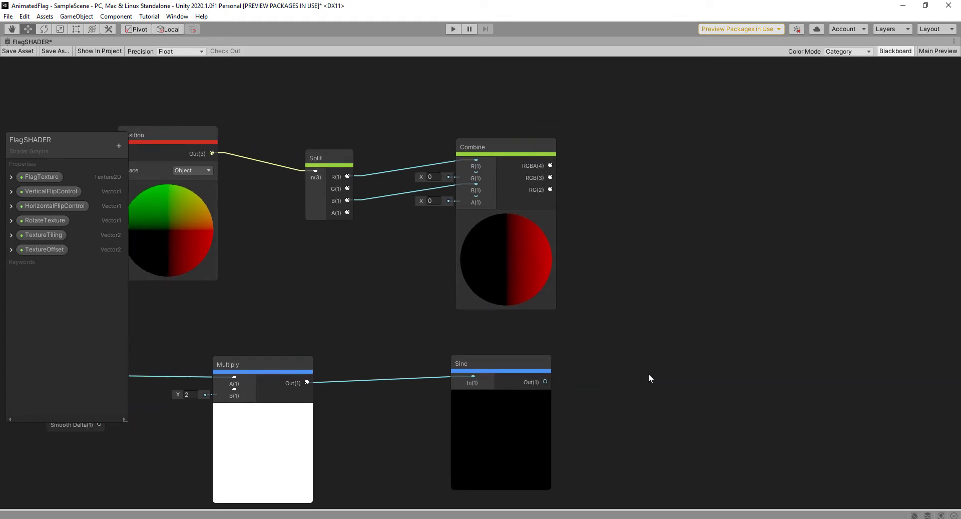
key(space)
text(MUL)
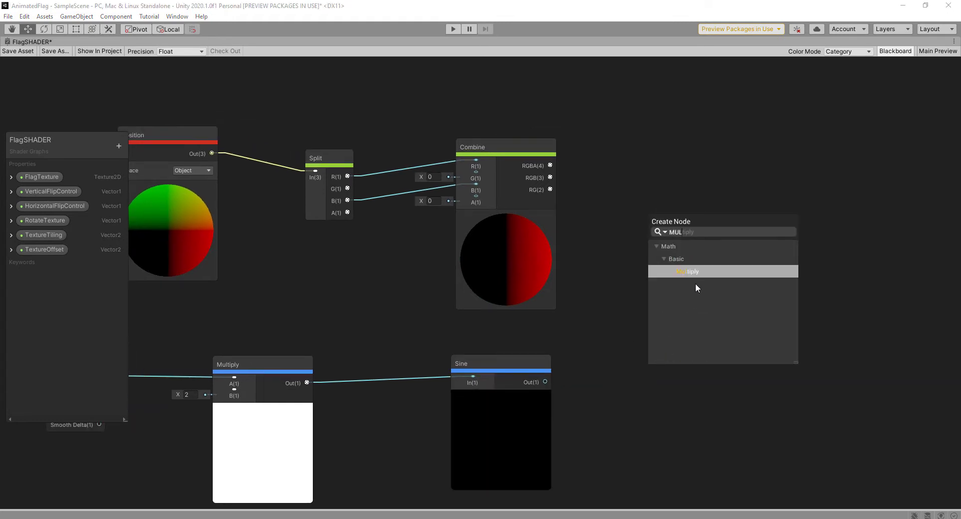
double_click(698, 273)
drag(687, 394, 669, 350)
drag(545, 381, 656, 365)
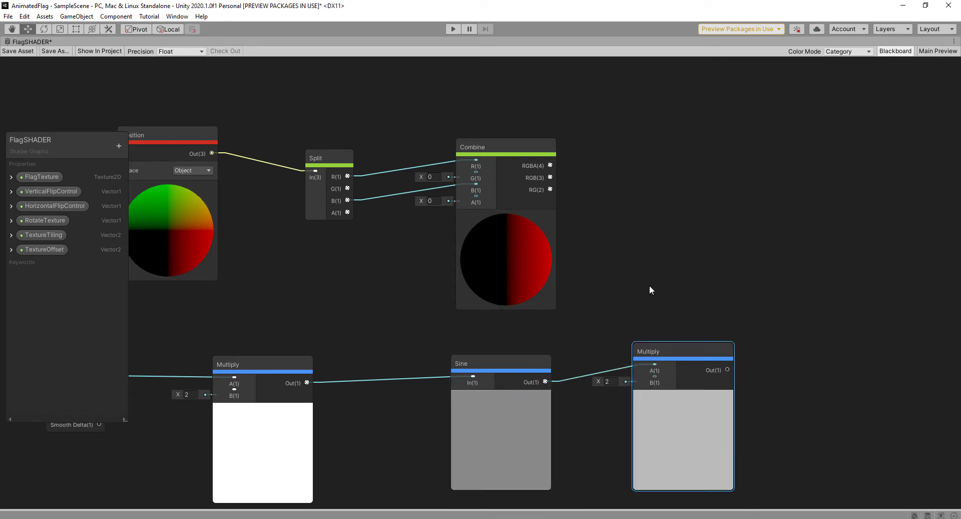
Spread the first Multiply and Sine nodes apart and delete the connection between them
middle_drag(525, 334, 638, 331)
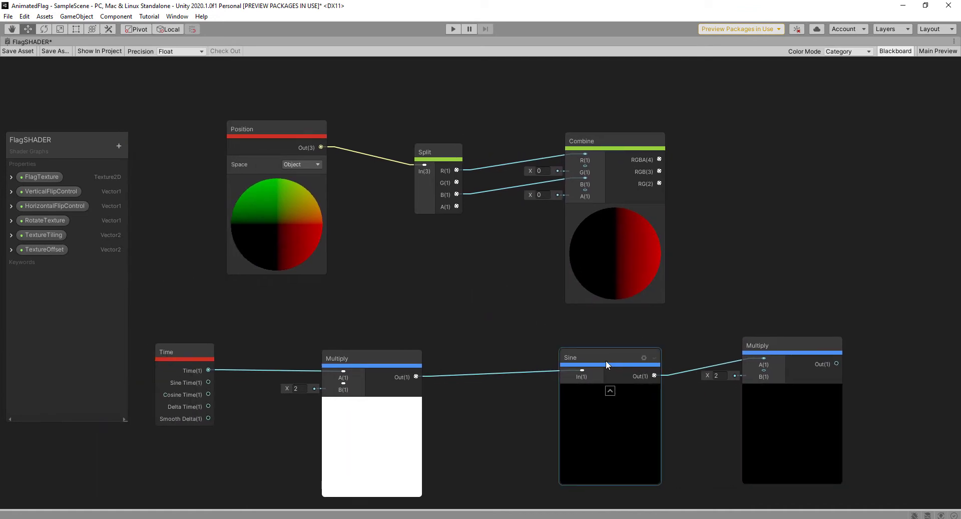
drag(606, 359, 647, 357)
drag(382, 358, 334, 354)
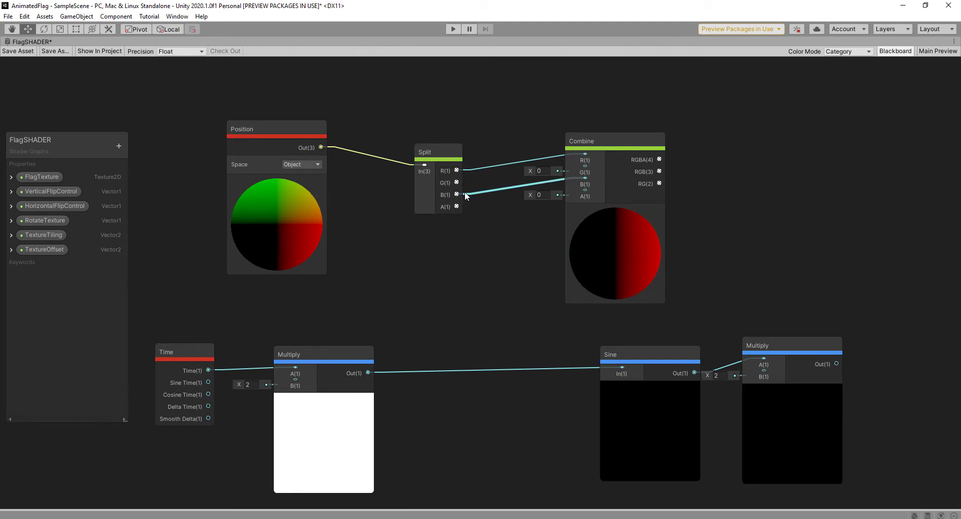
click(507, 370)
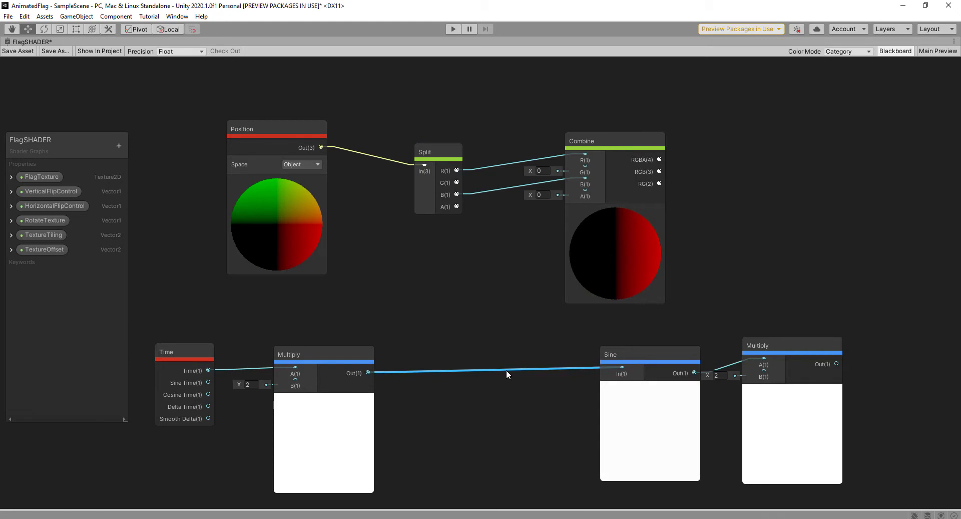
key(Delete)
Insert an Add node before Sine, feeding Split's B output into A and the first Multiply's output into B, and connect its output to Sine
key(space)
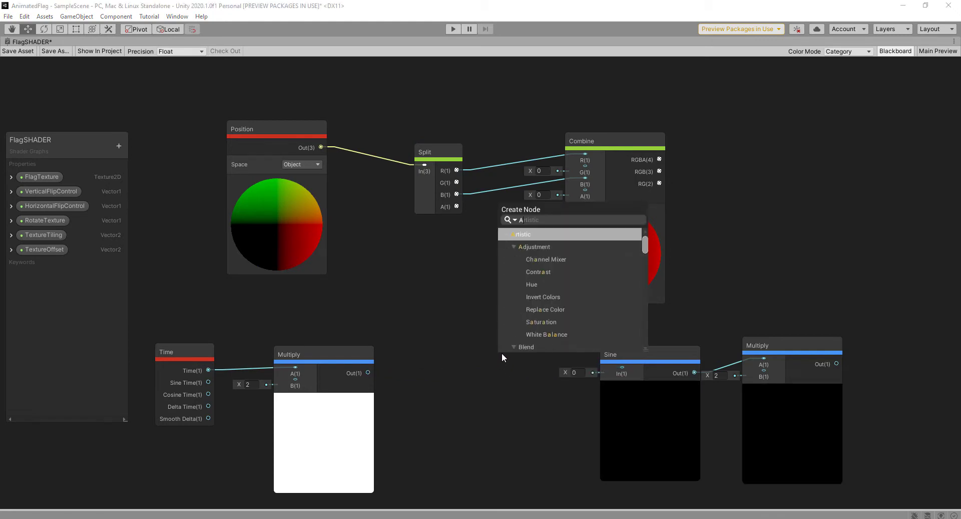
text(ADD)
click(532, 260)
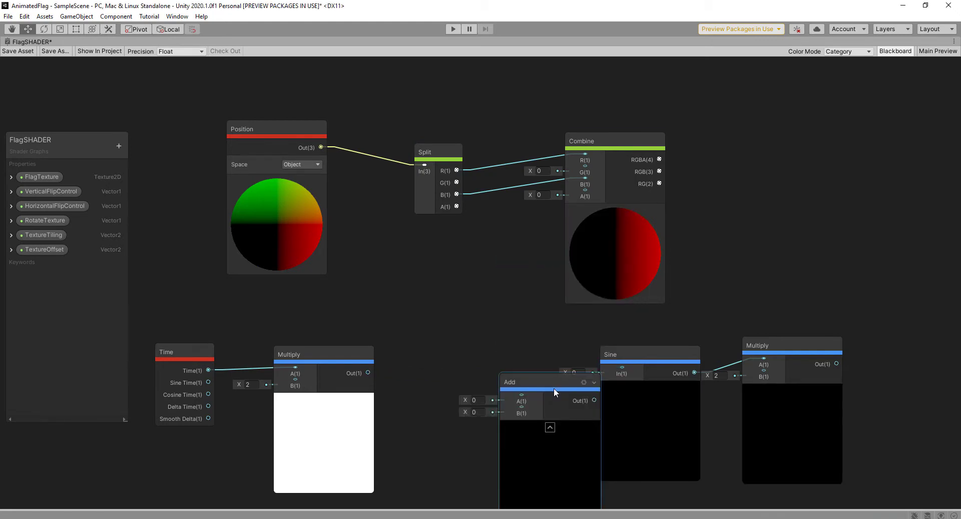
drag(554, 388, 483, 331)
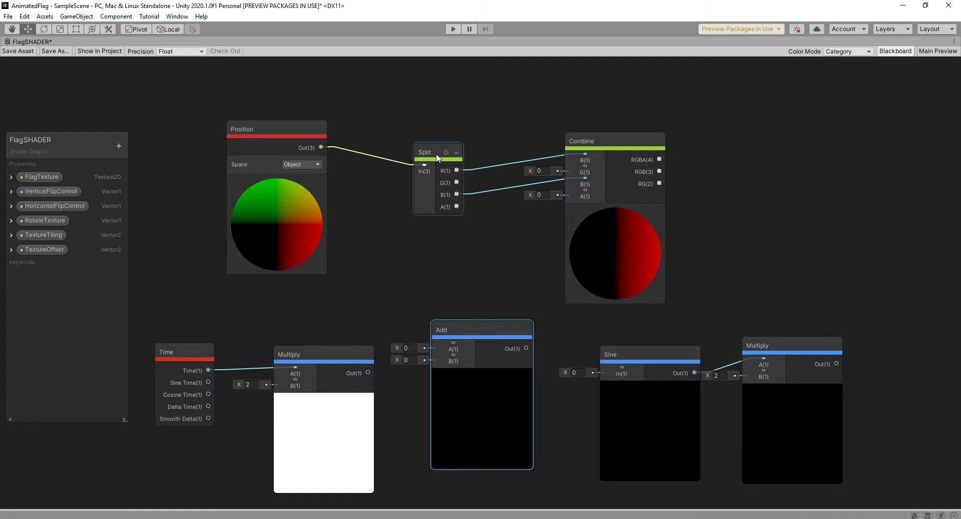
drag(437, 153, 393, 149)
drag(415, 192, 455, 340)
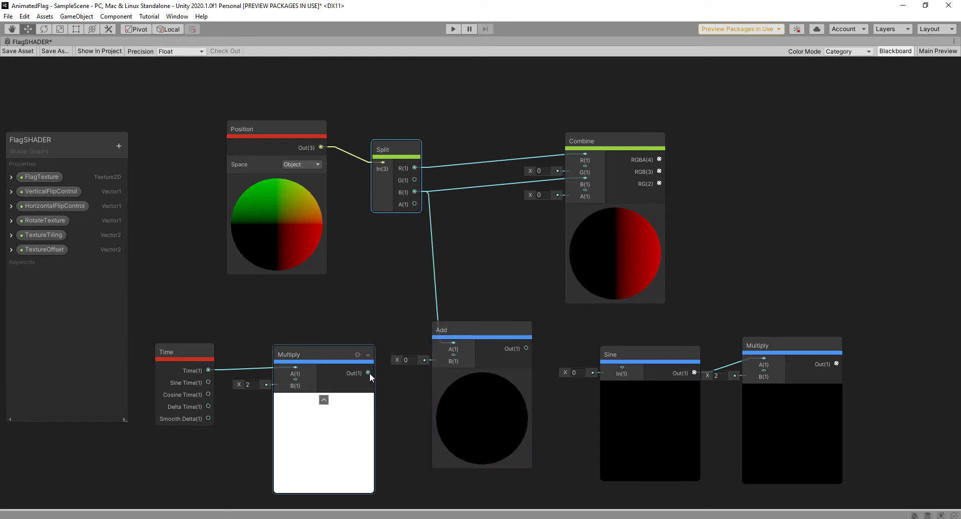
drag(369, 372, 454, 357)
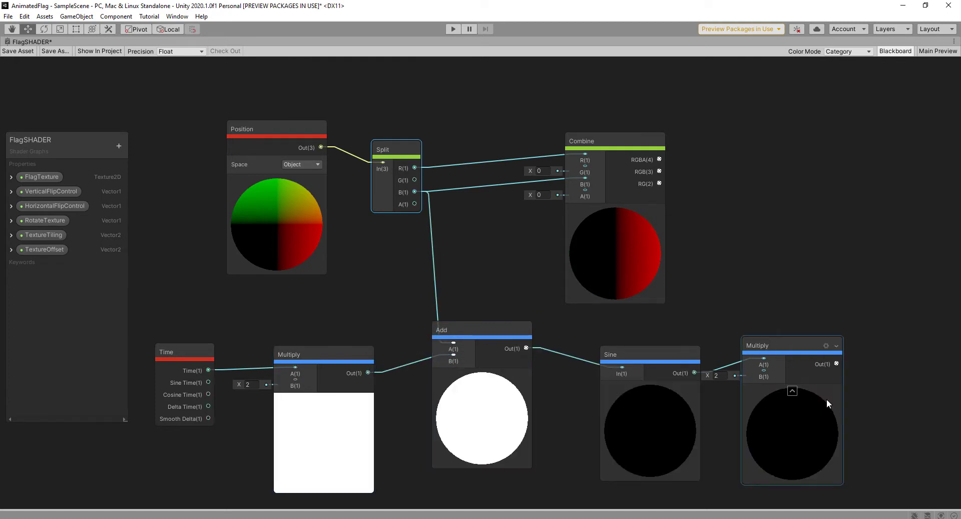
Move the second Multiply node farther from Sine and place the Combine node above it
middle_drag(877, 385, 678, 408)
drag(576, 368, 614, 357)
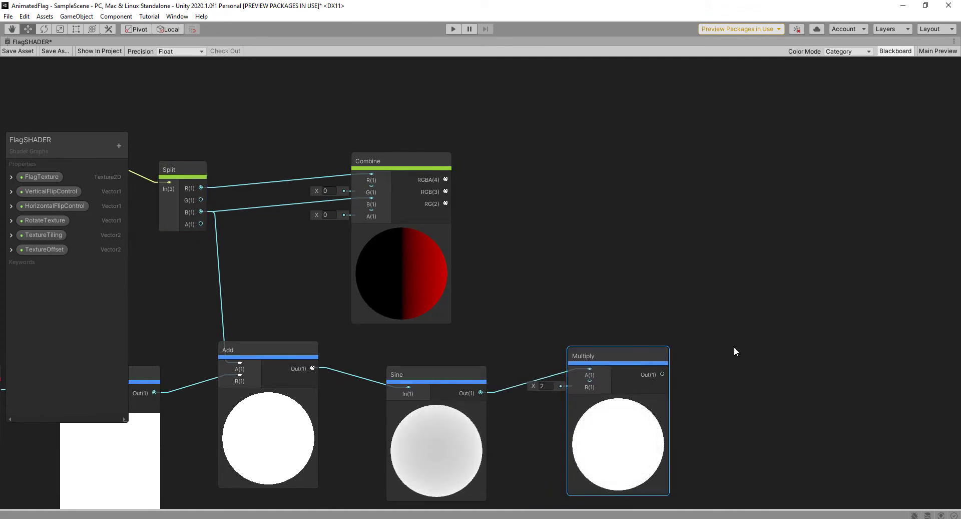
drag(634, 353, 648, 364)
click(731, 283)
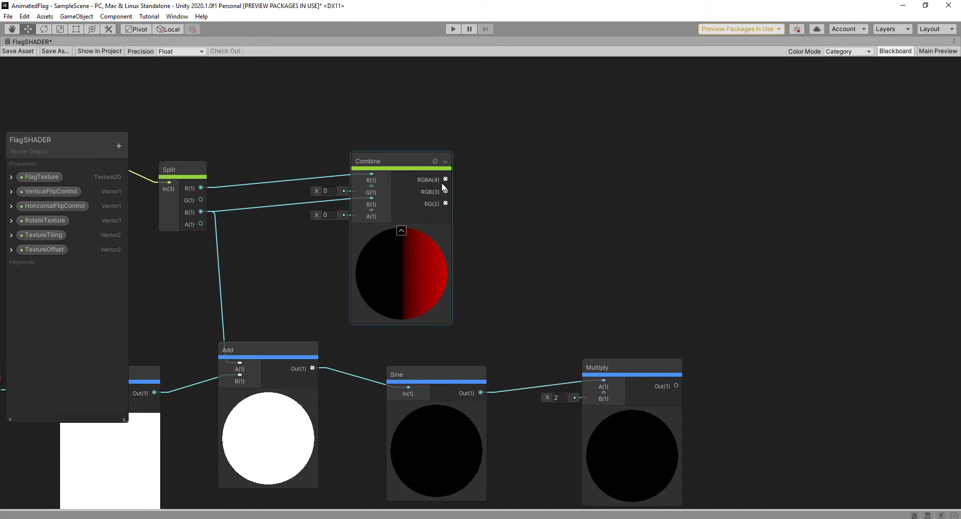
drag(422, 164, 626, 137)
middle_drag(747, 365, 641, 315)
drag(544, 334, 531, 337)
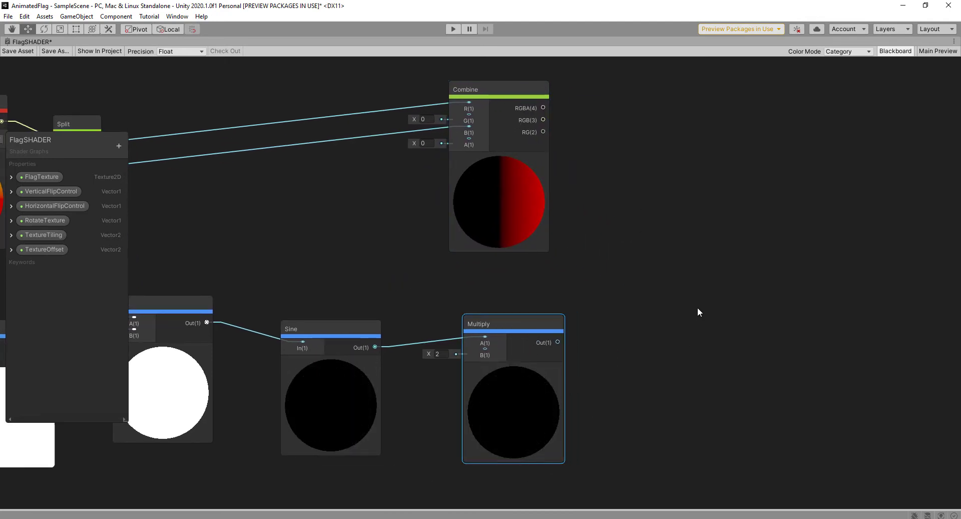
Add a second Add node and connect Combine's RGBA output to A and the second Multiply's output to B
key(space)
text(add)
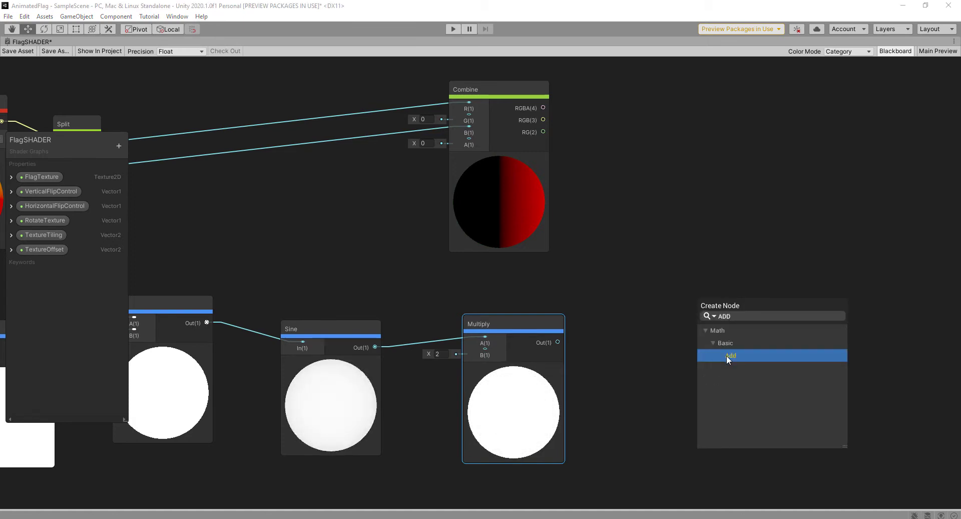
click(726, 355)
drag(733, 329, 716, 298)
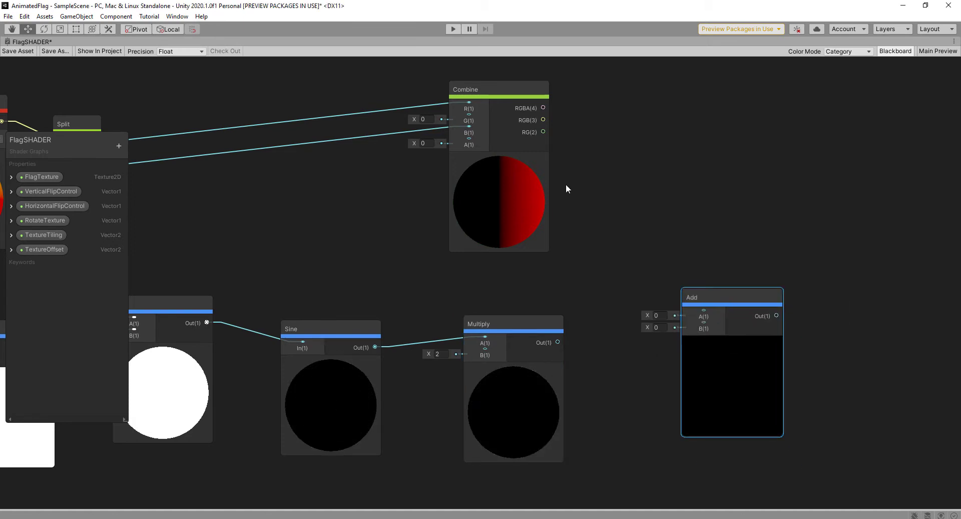
drag(543, 108, 704, 312)
drag(557, 342, 704, 323)
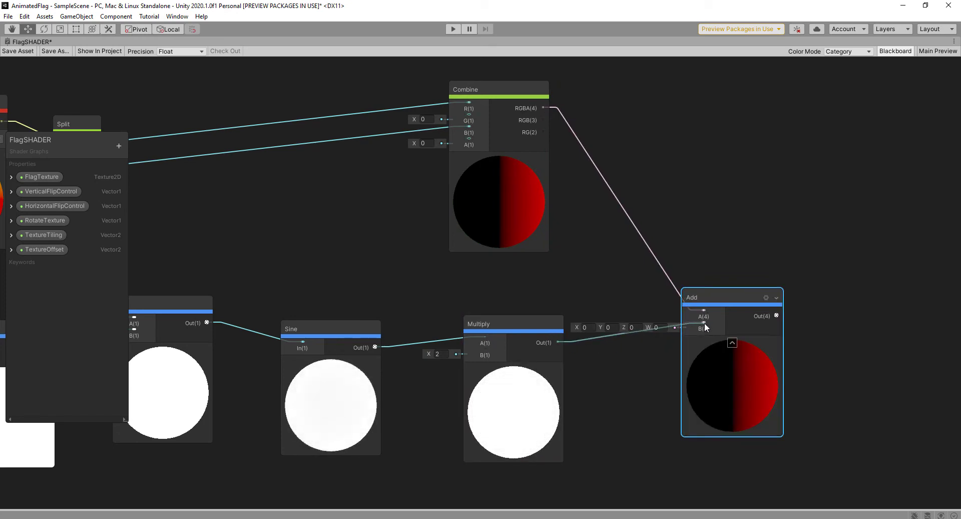
Connect the second Add node's output to PBR Master's Vertex Position input and save the shader asset
middle_drag(807, 311, 488, 311)
scroll(576, 311, down, 4)
scroll(589, 319, up, 4)
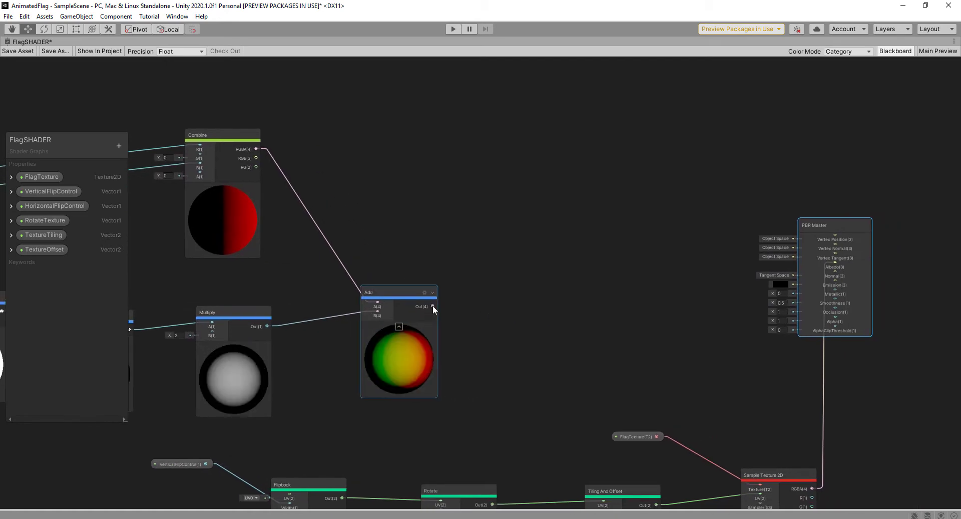
drag(432, 305, 834, 235)
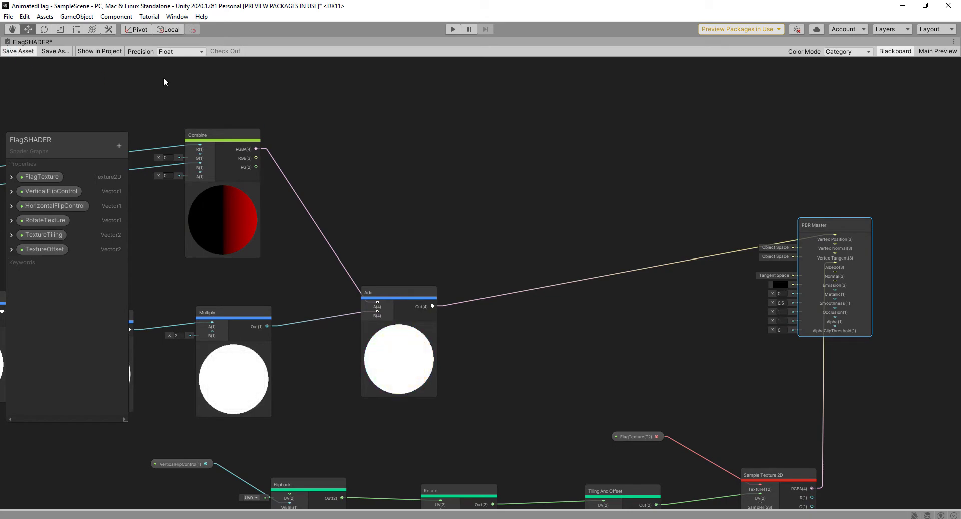
Restore the editor layout and inspect the flag's motion in the Scene view from above
key(shift+space)
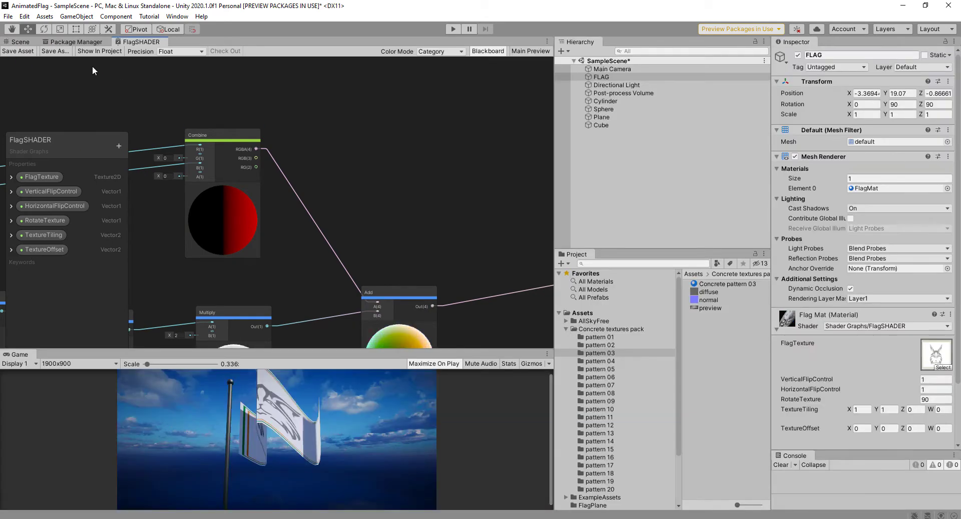
click(18, 42)
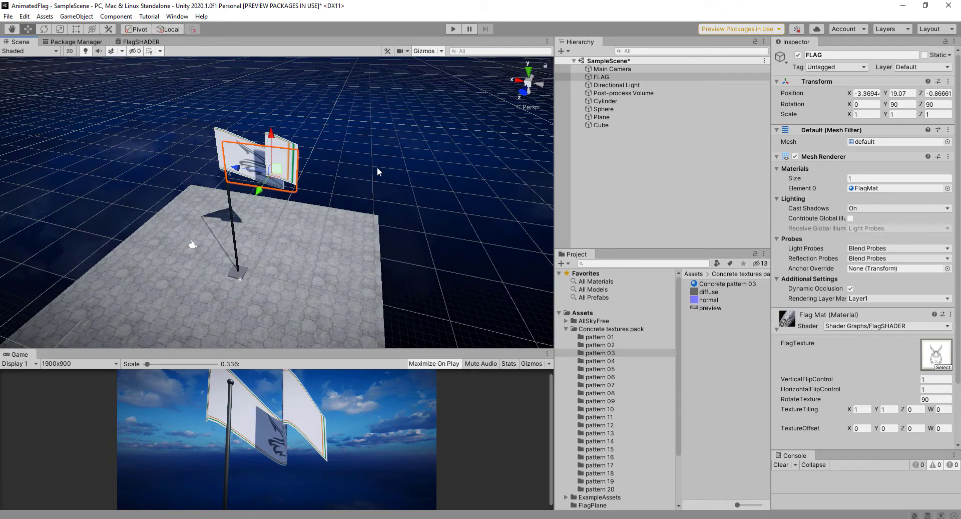
alt+drag(391, 169, 488, 215)
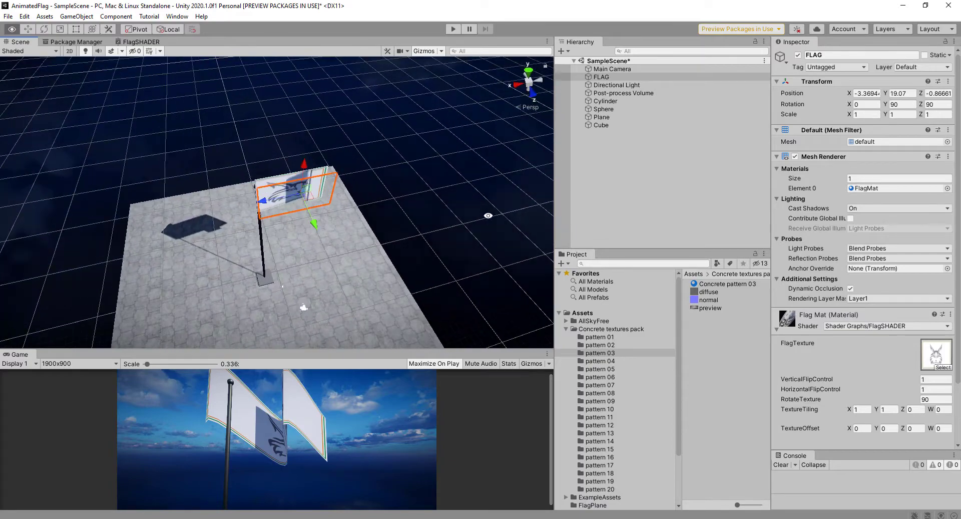
scroll(311, 195, up, 1)
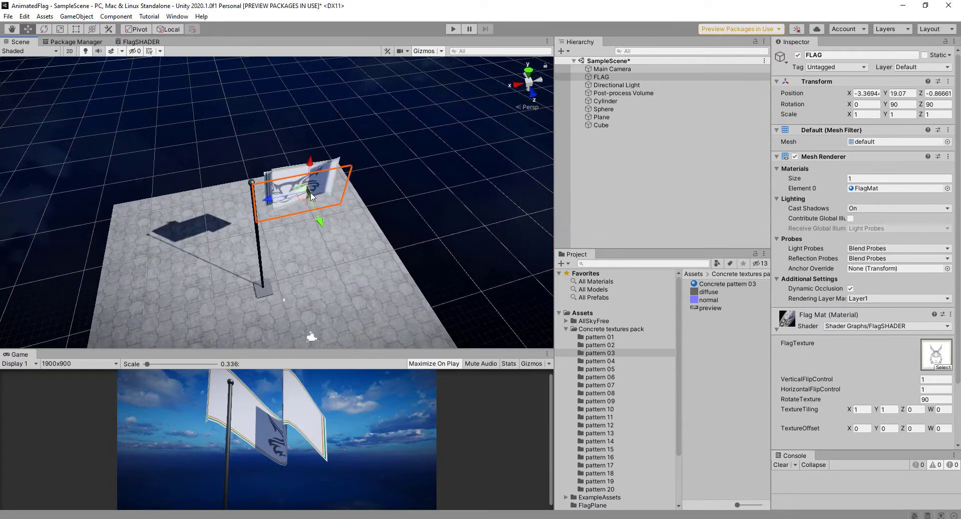
Reopen the FlagSHADER graph maximized and move the Time node farther from the first Multiply node
click(141, 41)
key(shift+space)
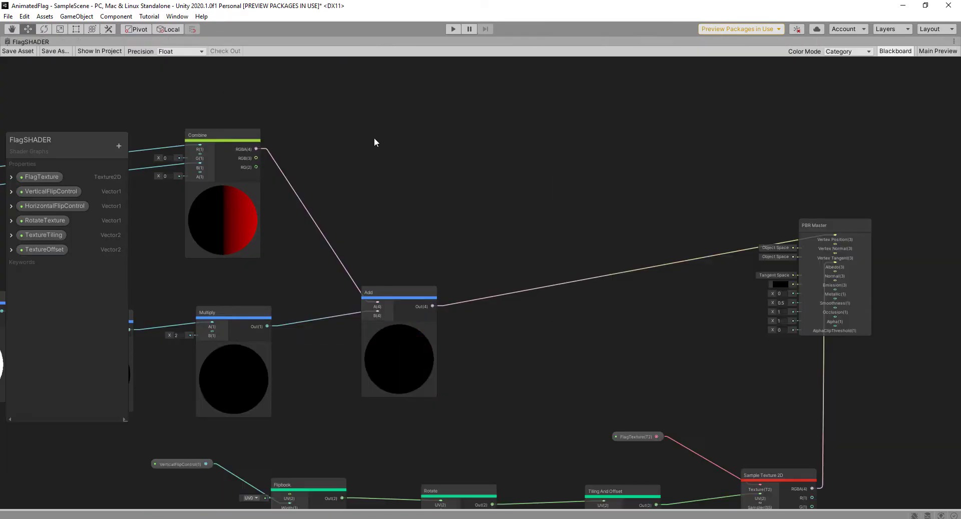
middle_drag(429, 216, 673, 184)
scroll(439, 247, up, 6)
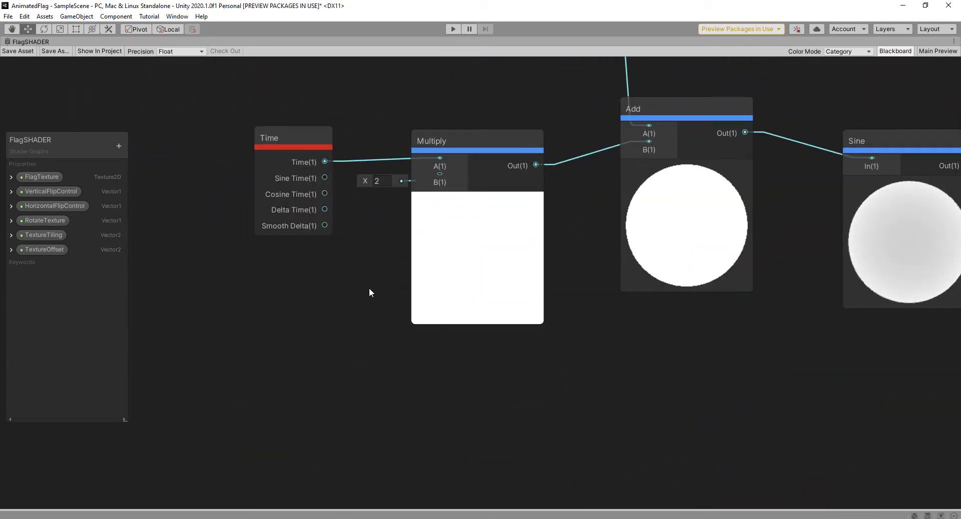
middle_drag(369, 288, 343, 298)
drag(252, 149, 230, 142)
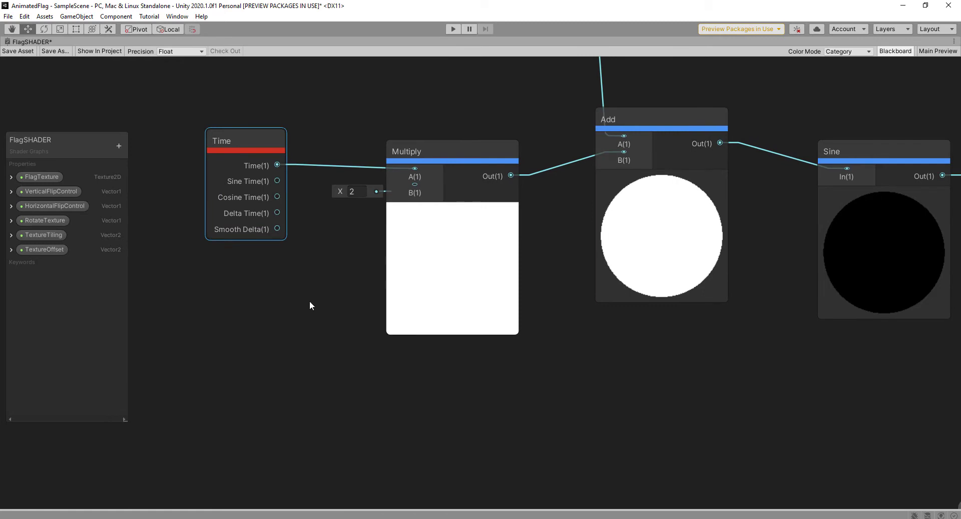
Add a Vector1 property named WaveSpeed to the shader graph
click(115, 147)
click(126, 152)
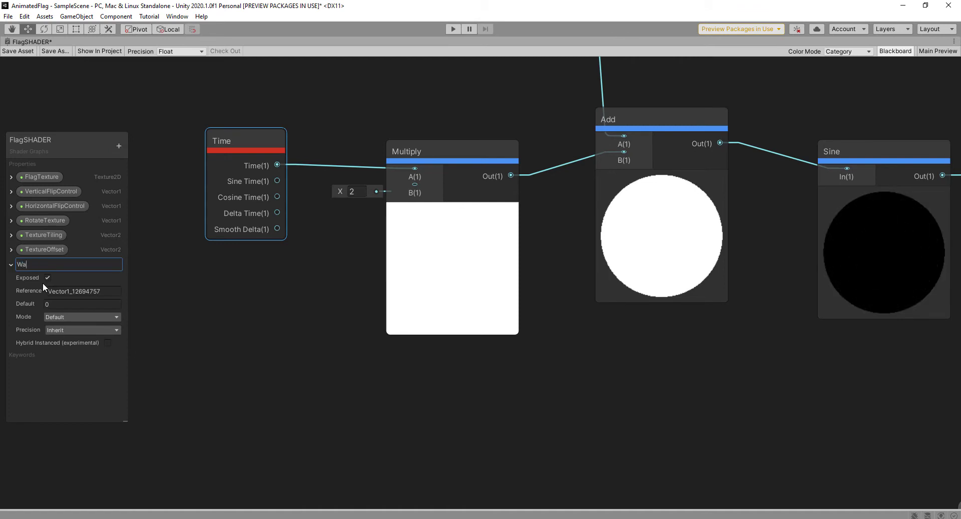
text(WaveSpee)
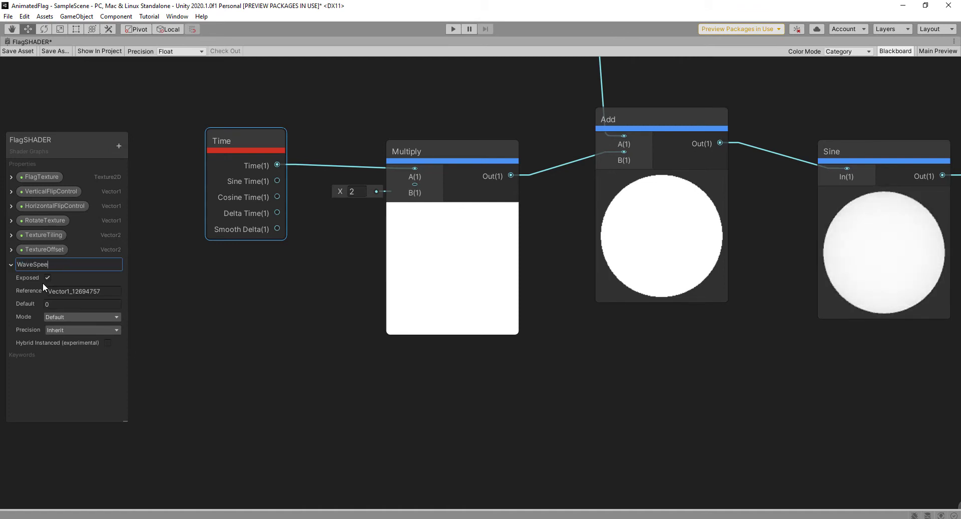
text(d)
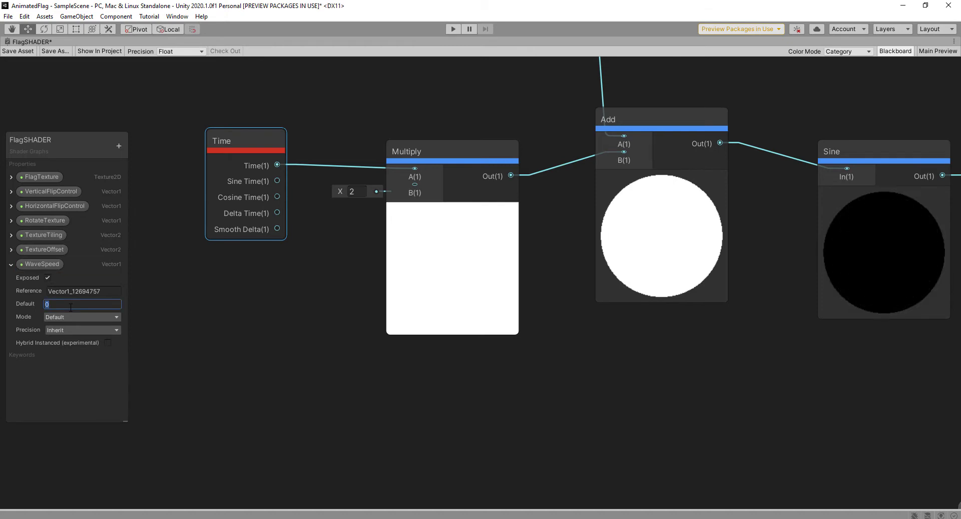
Move WaveSpeed to the head of the property list, place it below the Time node, and connect it to the first Multiply's B input
click(11, 266)
drag(25, 264, 35, 172)
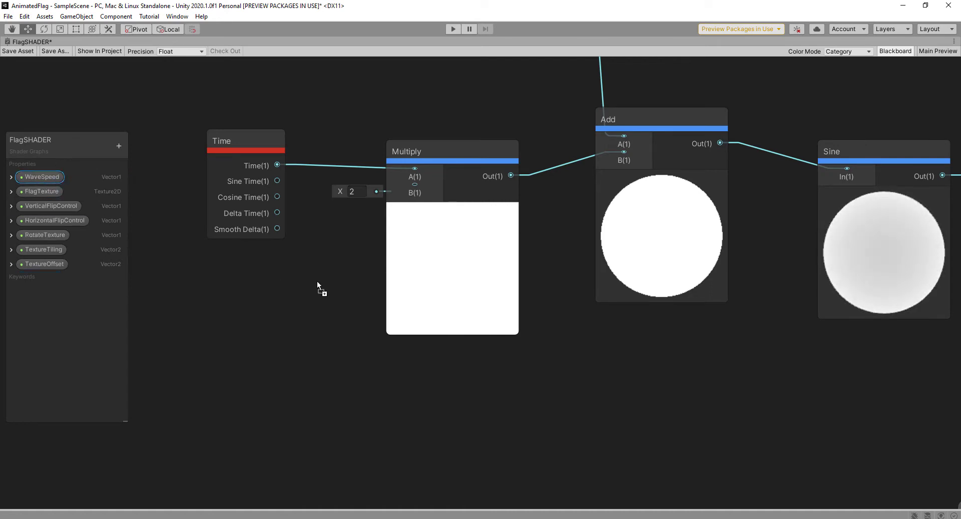
drag(42, 176, 416, 186)
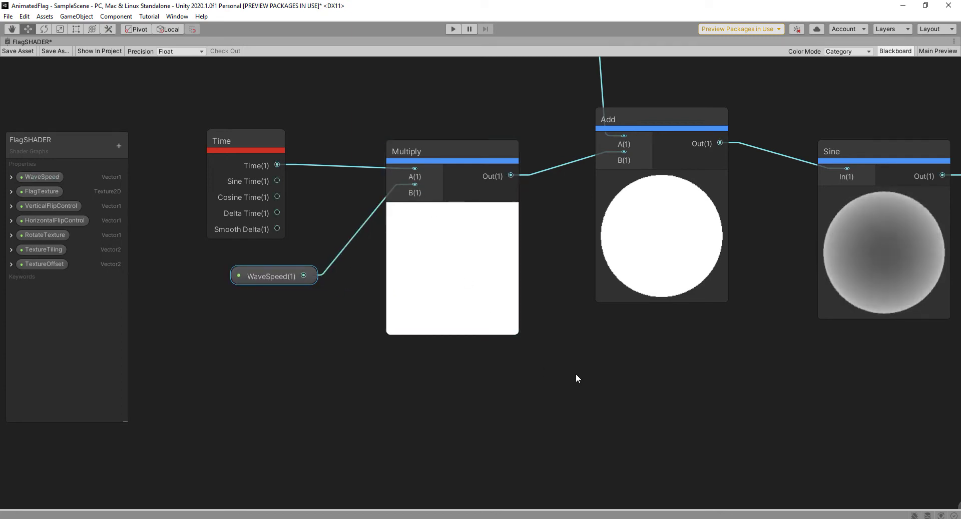
Add a Vector1 property named WavwHeight to the shader graph with a default value of 1
middle_drag(576, 383, 468, 367)
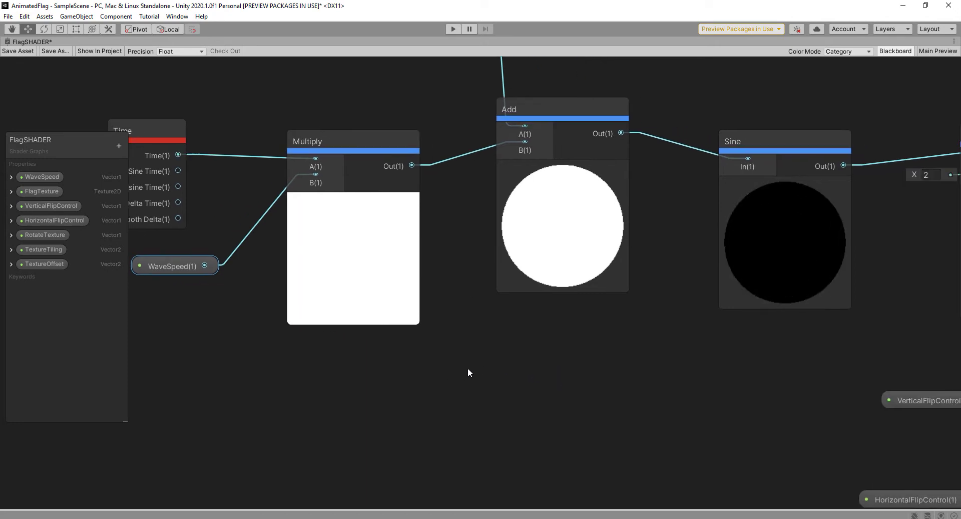
middle_drag(536, 331, 475, 335)
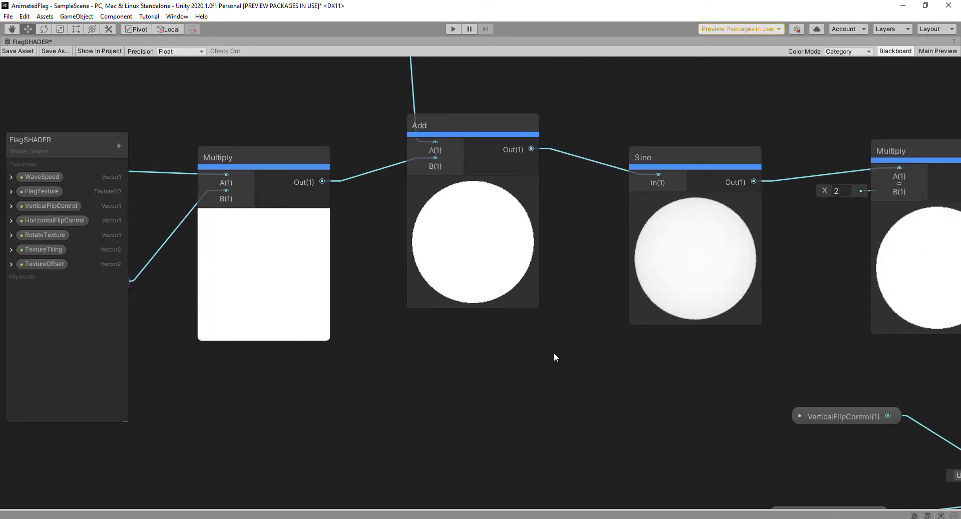
middle_drag(554, 356, 386, 350)
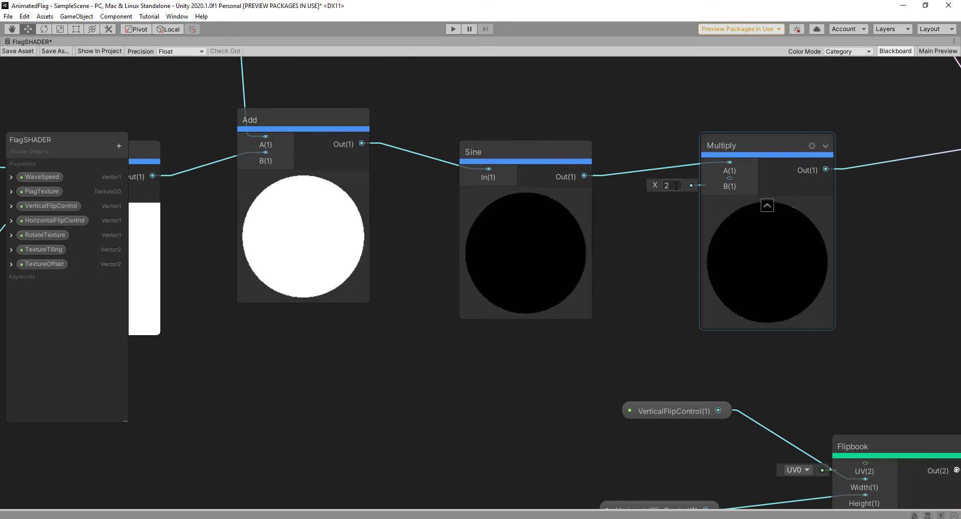
click(119, 146)
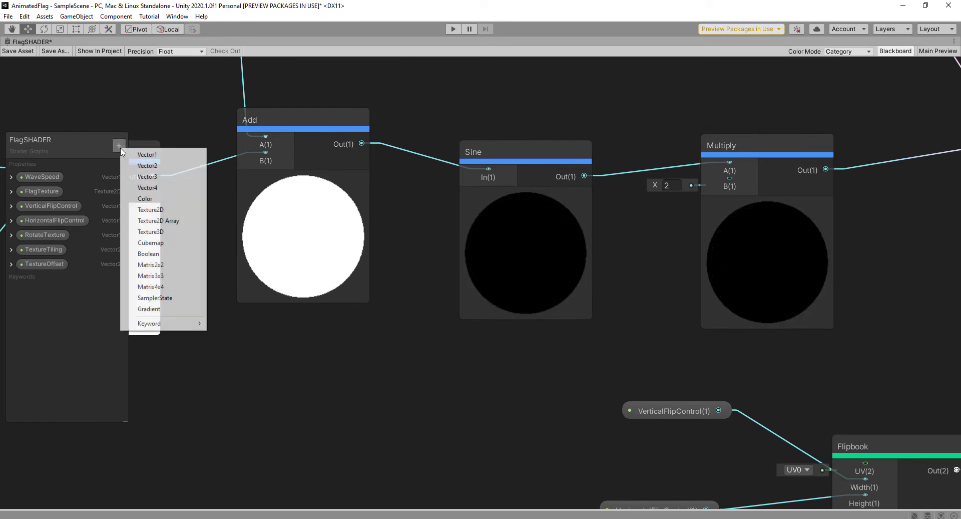
click(132, 155)
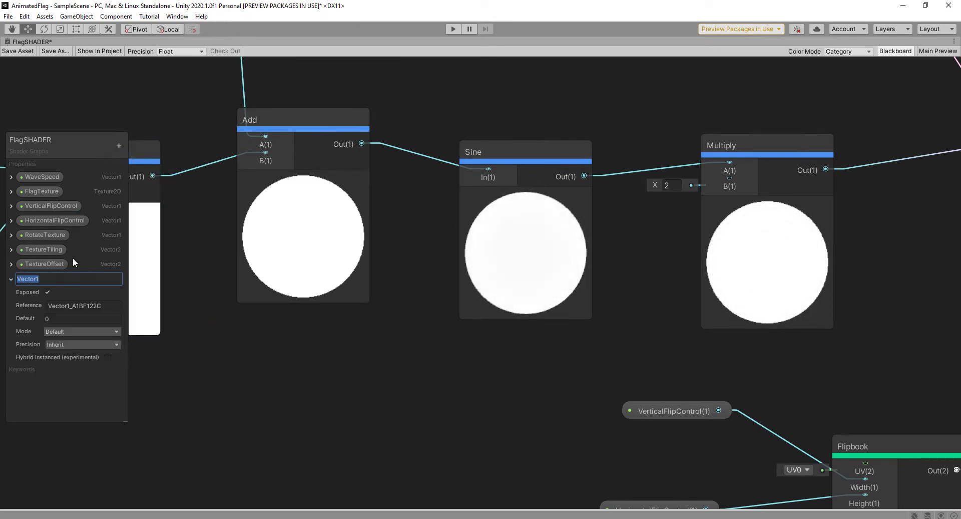
text(Wav)
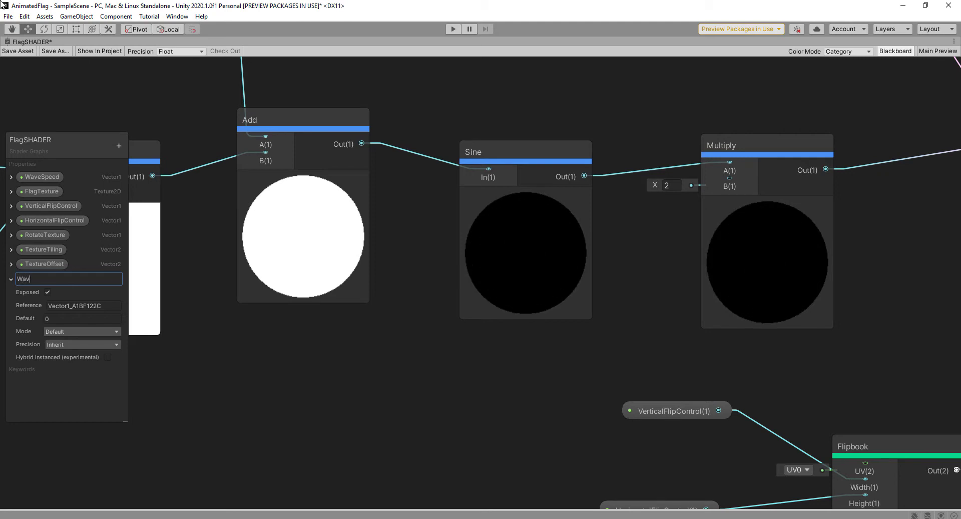
text(wH)
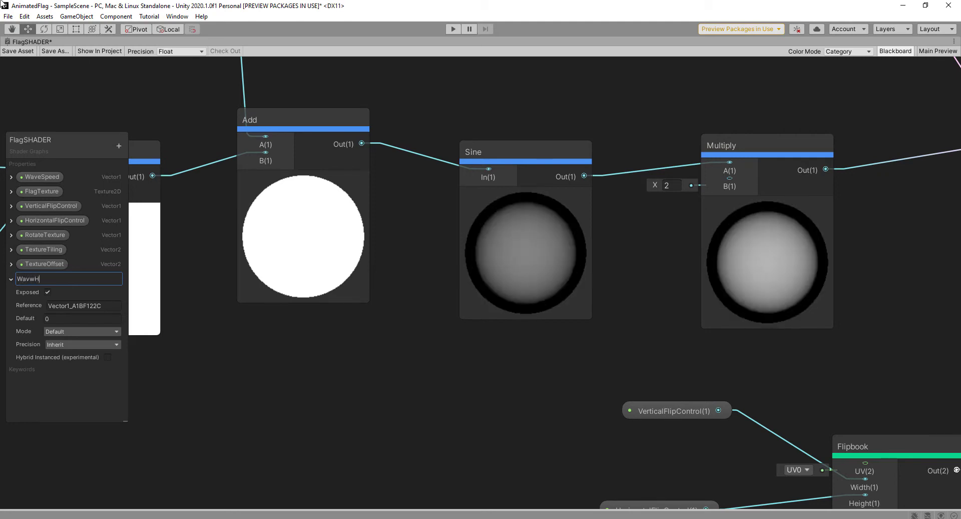
text(eight)
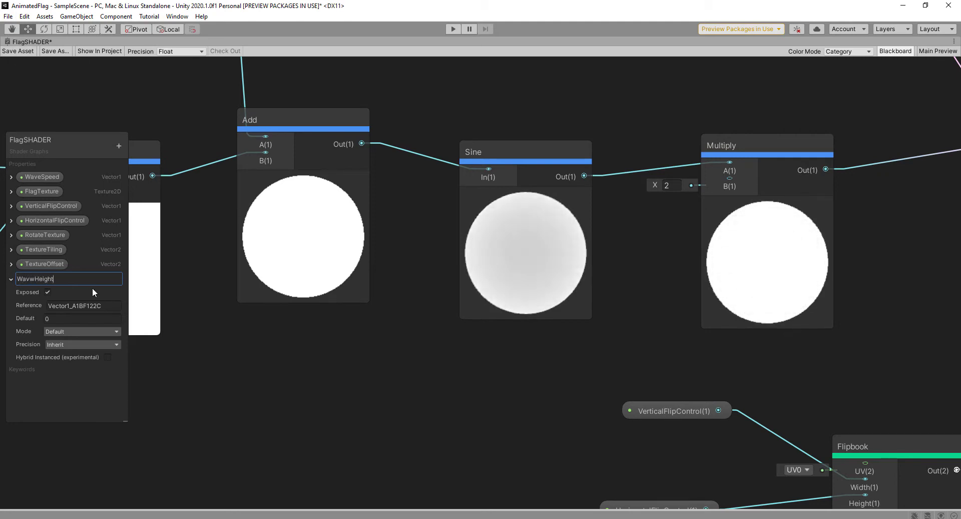
click(62, 318)
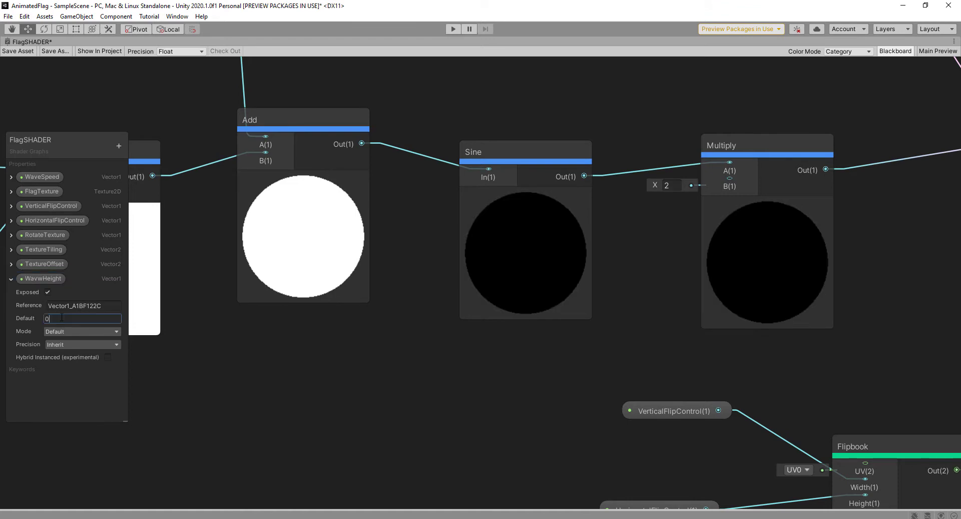
key(BackSpace)
text(1)
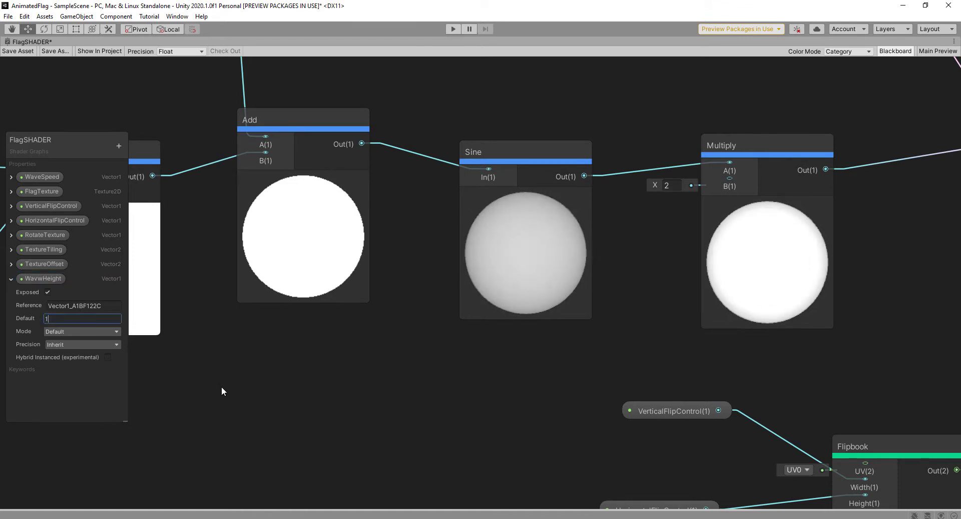
click(219, 382)
Correct the misspelled name of the new wave height property to WaveHeight
double_click(39, 279)
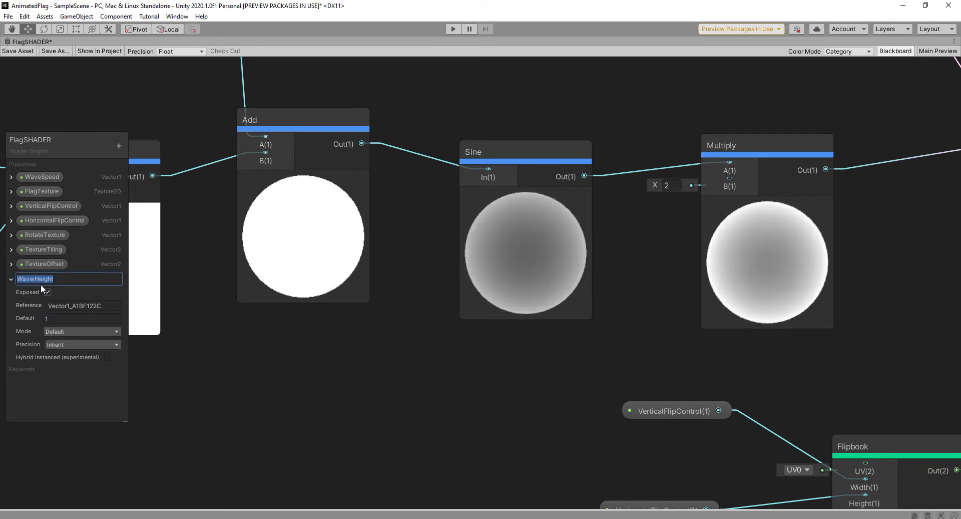
click(33, 279)
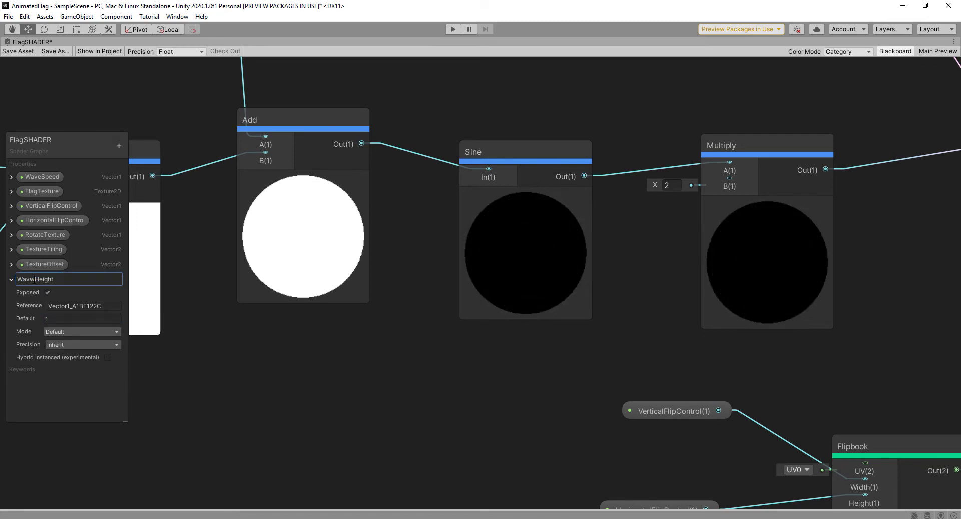
key(BackSpace)
text(e)
key(Return)
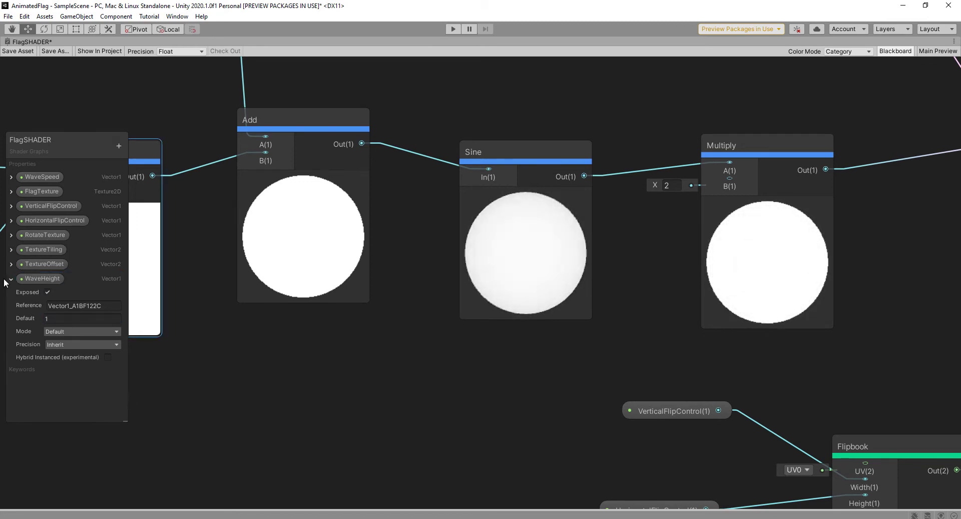
Move WaveHeight directly below WaveSpeed in the property list and connect it to the B input of the Multiply after Sine
drag(28, 276, 27, 185)
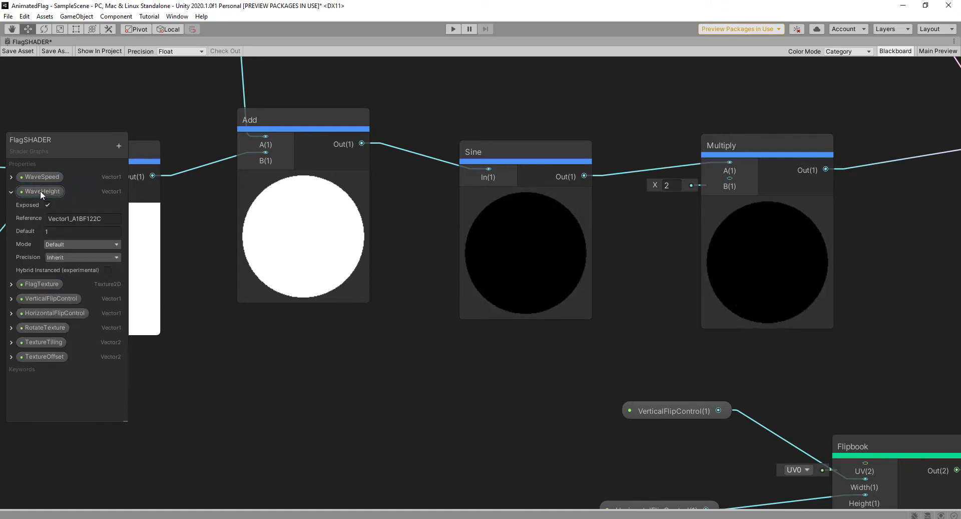
drag(28, 191, 735, 186)
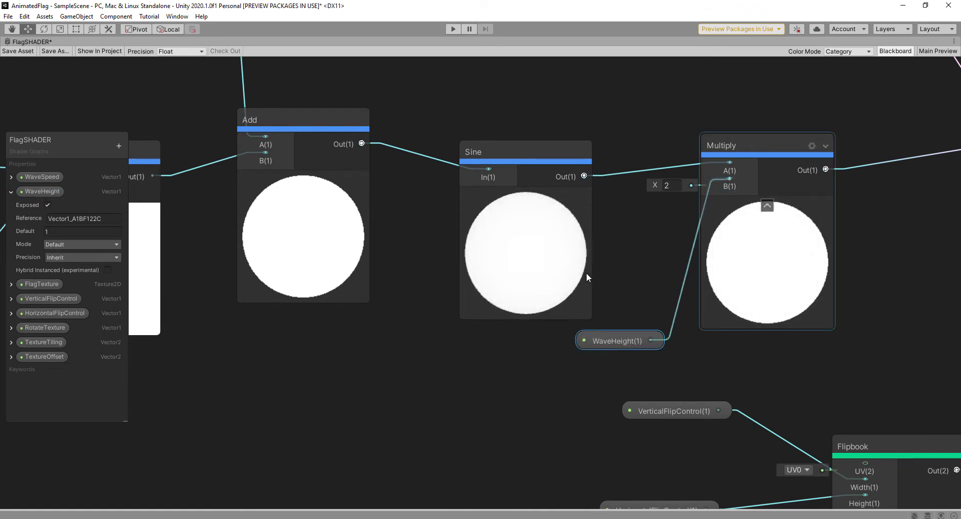
Save the FlagSHADER asset and restore the editor layout to view the flag from above in the Scene view
click(9, 50)
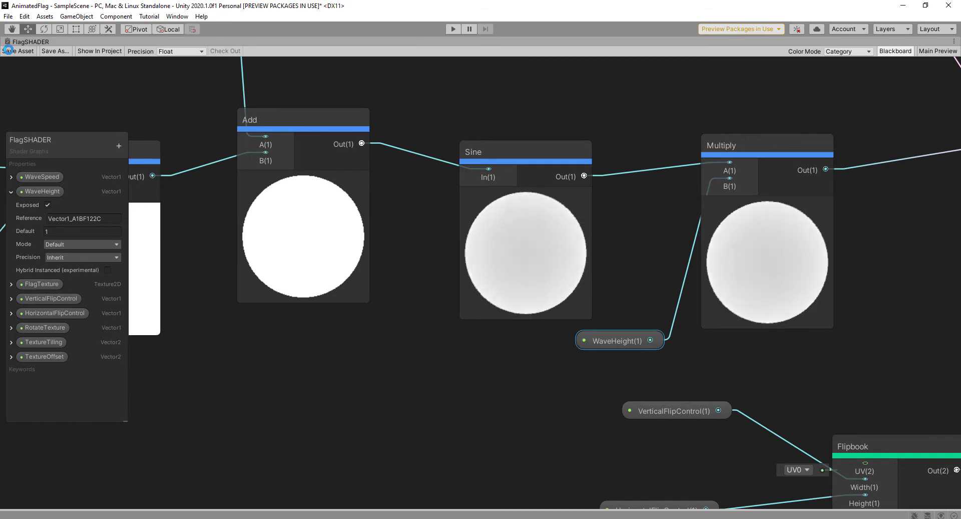
click(20, 41)
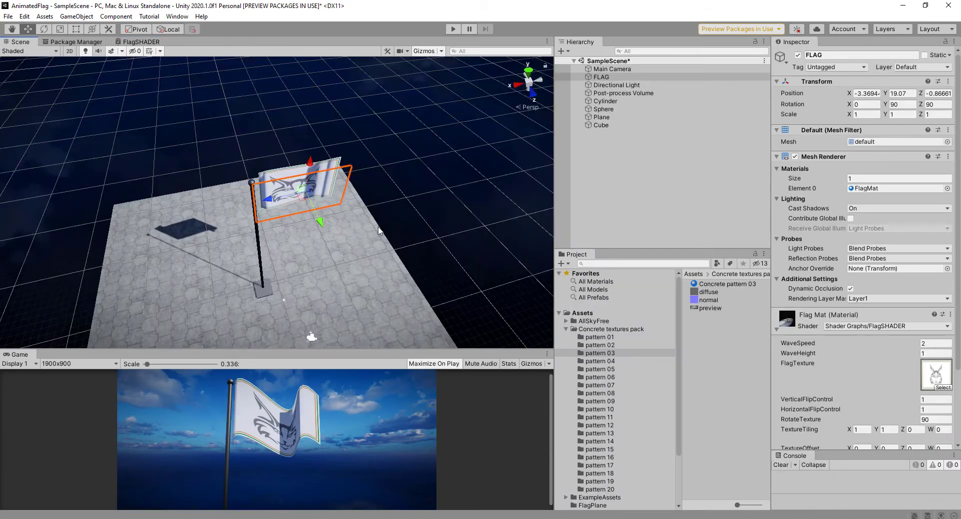
alt+drag(346, 198, 404, 244)
scroll(295, 225, up, 3)
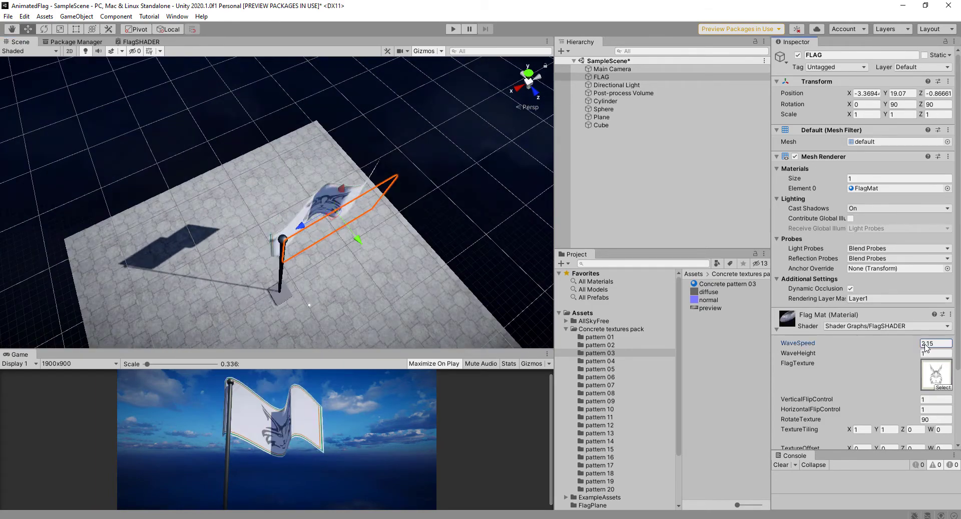
Set the flag material's WaveSpeed to 3.3 and WaveHeight to 0.55, and preview the motion briefly in Play mode
drag(920, 345, 932, 346)
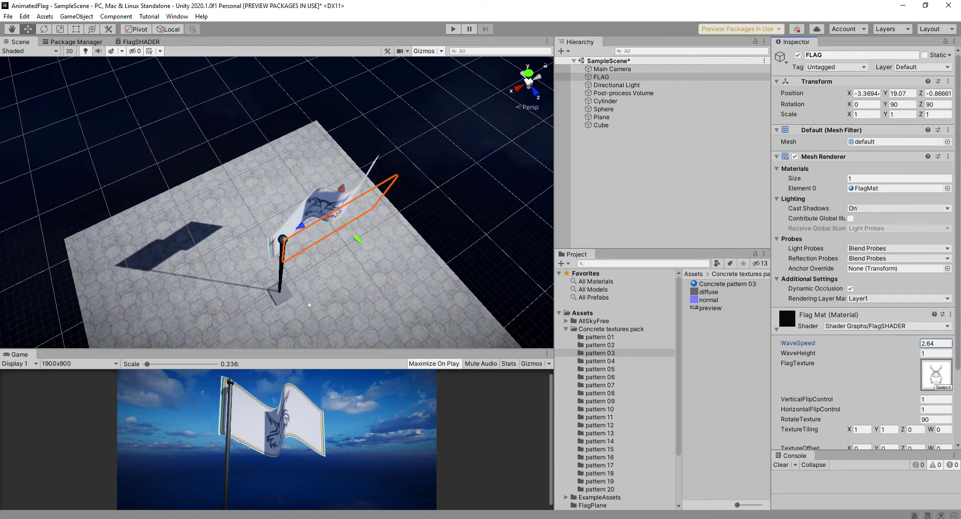
mouse_move(919, 345)
mouse_down()
mouse_move(931, 347)
mouse_move(913, 356)
mouse_up()
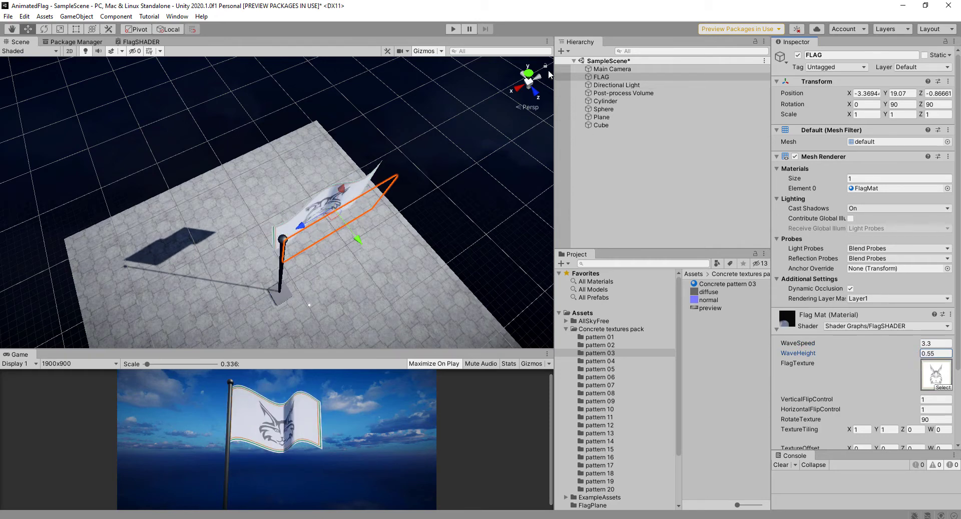
click(453, 29)
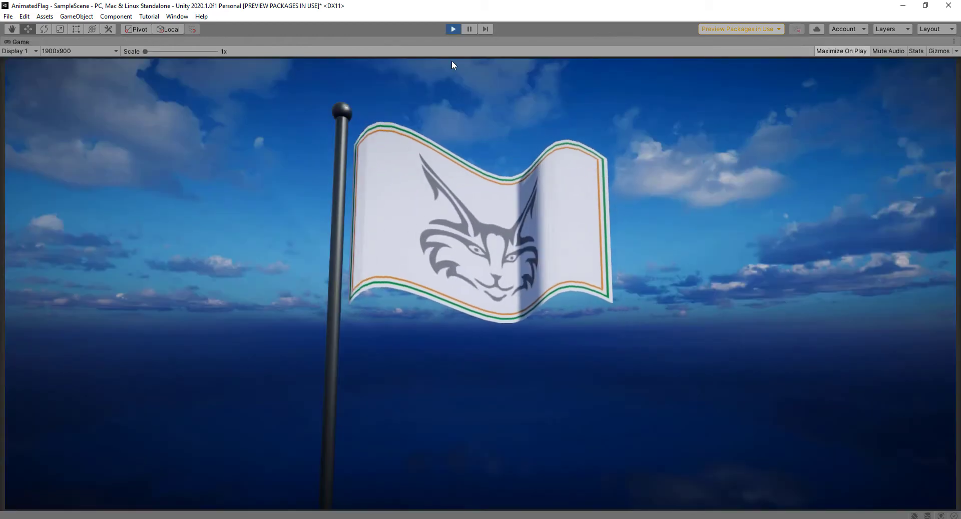
click(453, 29)
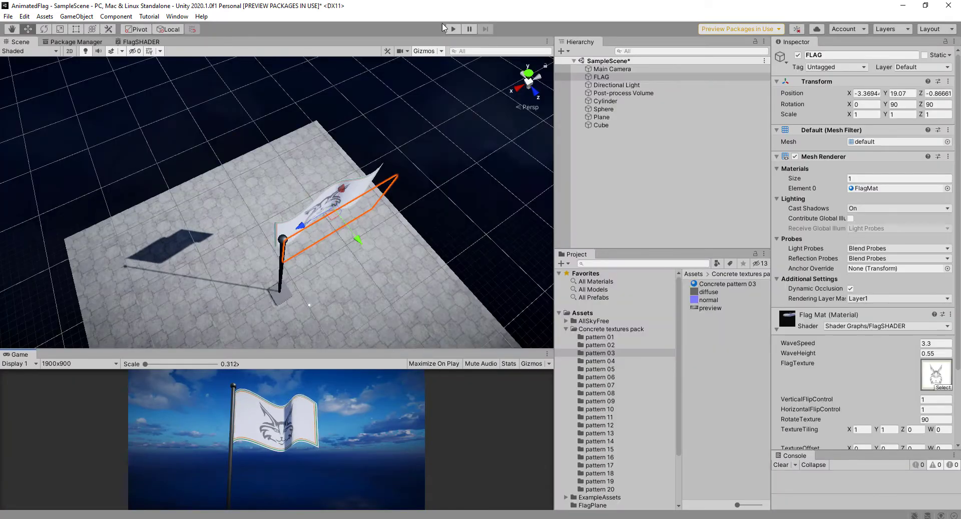
Start Play mode with the Scene view visible and inspect the waving flag from above
click(454, 28)
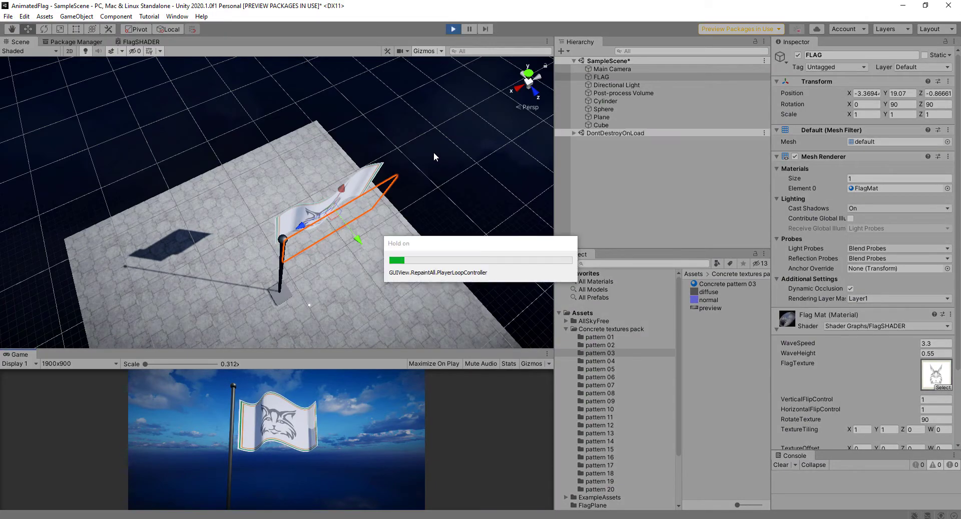
alt+drag(413, 196, 553, 225)
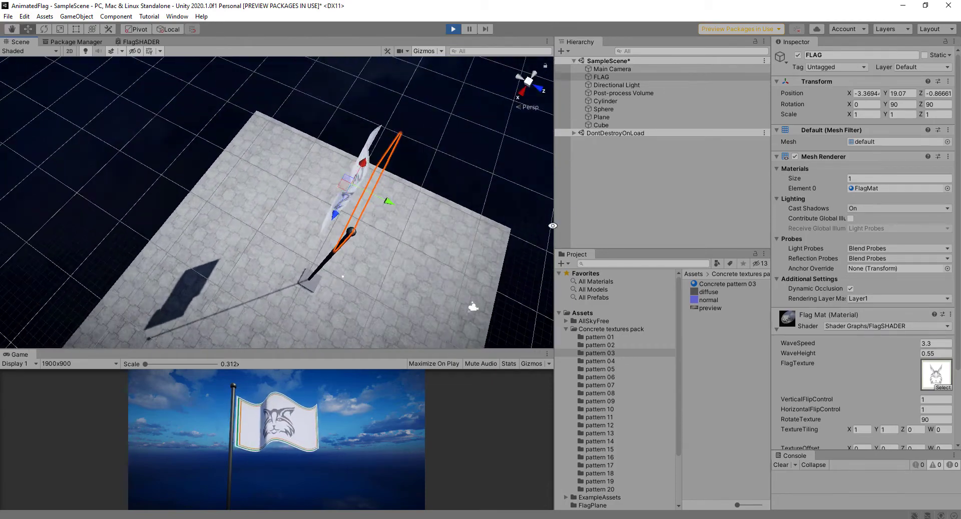
alt+drag(489, 226, 441, 266)
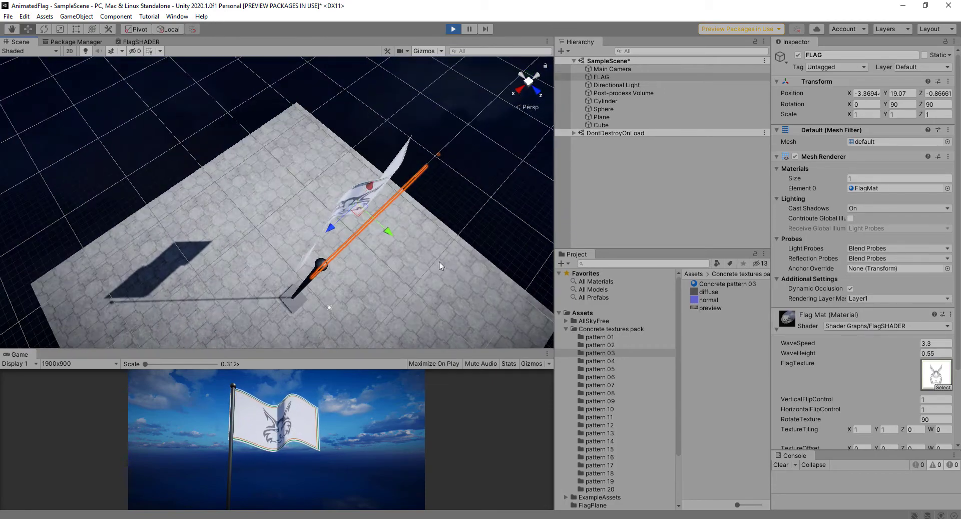
Try WaveSpeed values of 5.01 and 24.92 on the flag material while playing, and settle on 5
click(924, 343)
drag(925, 346, 946, 346)
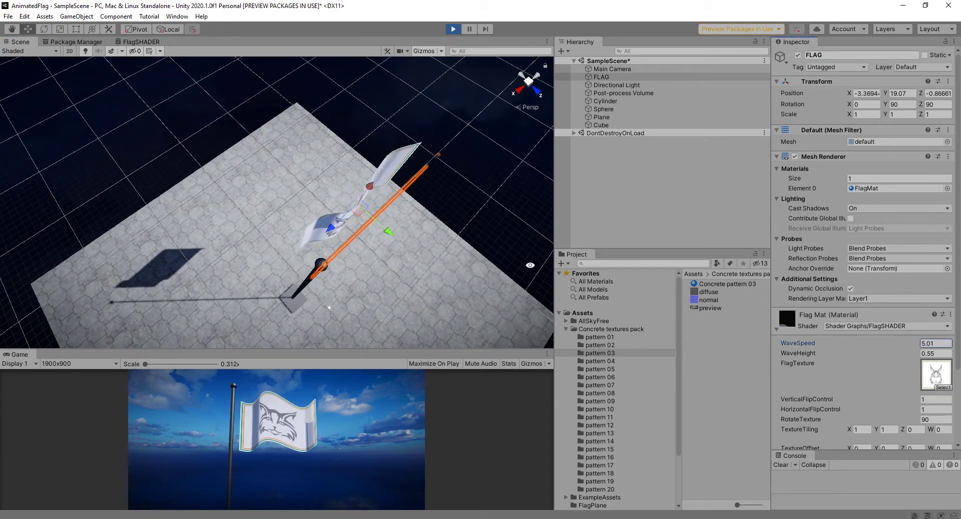
alt+drag(510, 273, 400, 195)
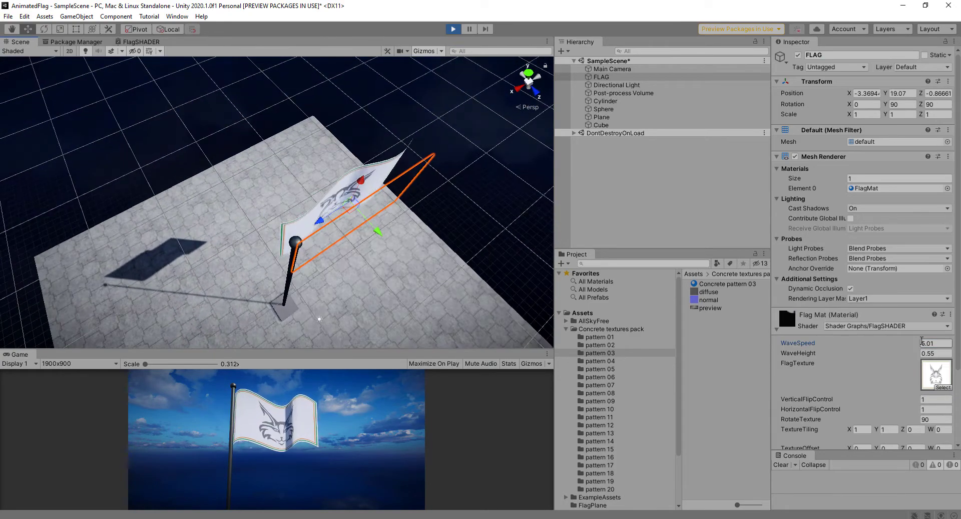
drag(921, 344, 959, 345)
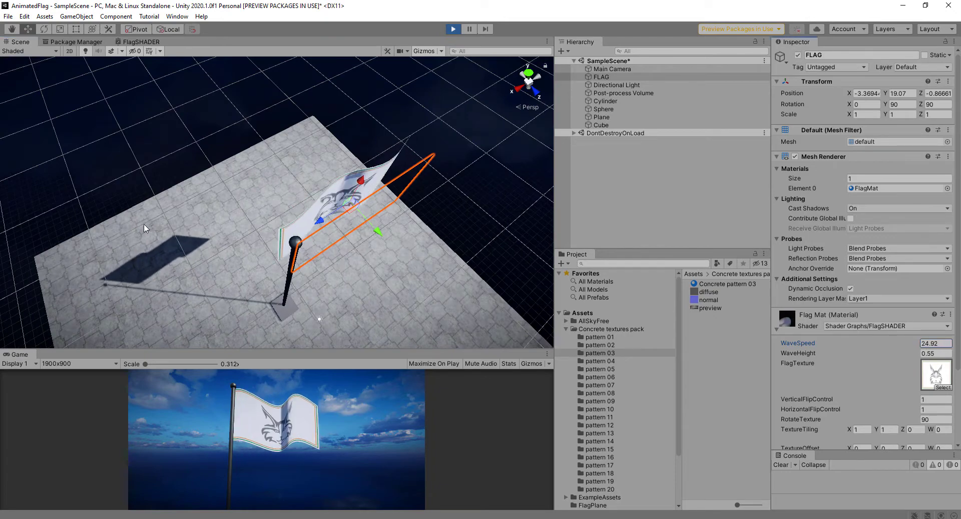
alt+drag(373, 238, 340, 221)
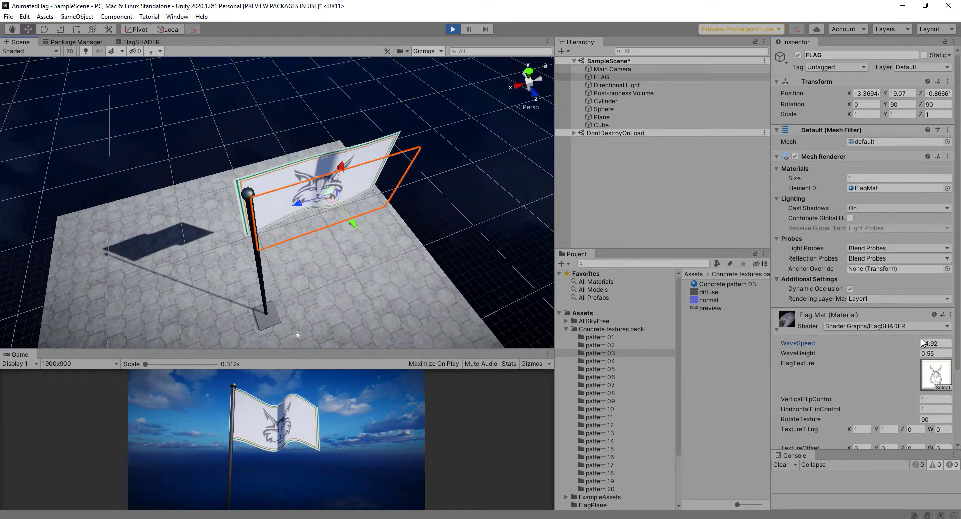
text(5)
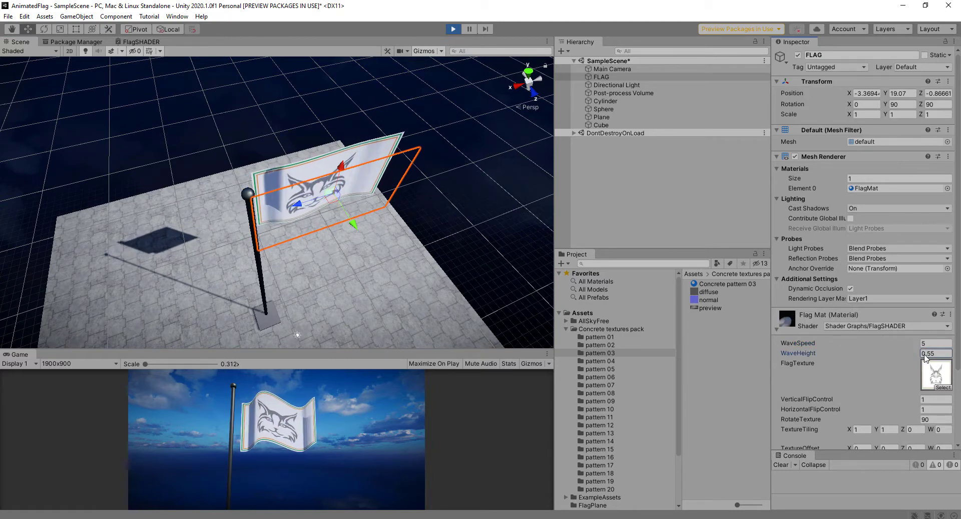
Try a WaveHeight of 2.44 on the flag material, and settle on 1
drag(924, 357, 936, 357)
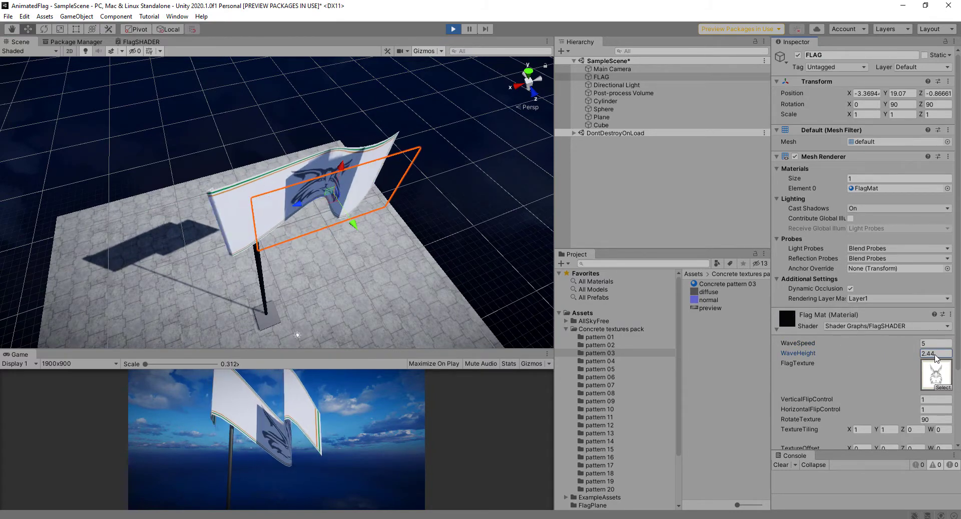
alt+drag(369, 204, 405, 212)
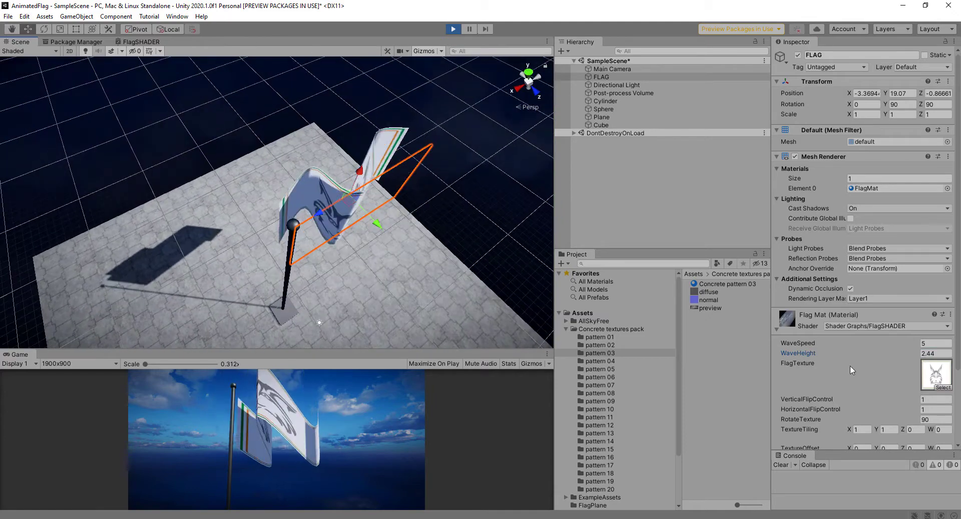
drag(943, 353, 836, 355)
text(1)
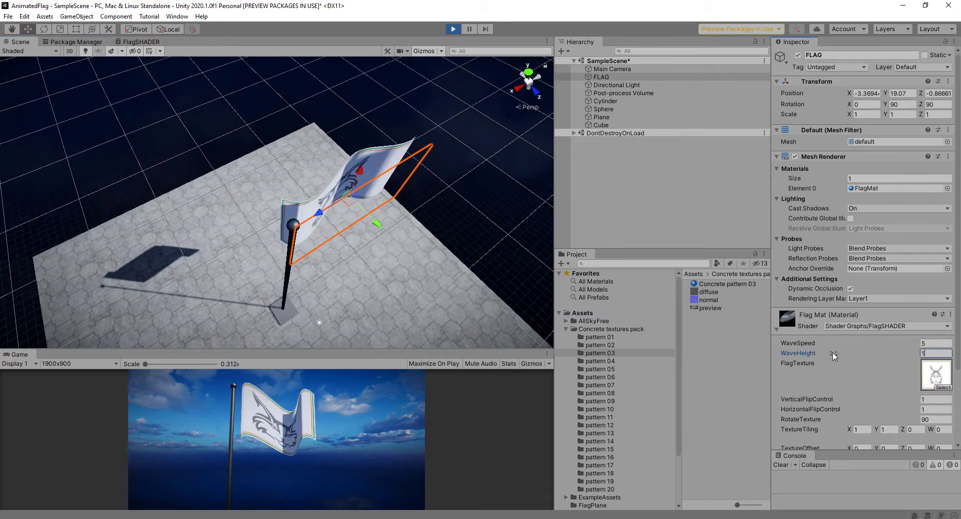
Stop Play mode and inspect the waving flag closer from the front in the Scene view
alt+drag(308, 177, 243, 133)
click(453, 29)
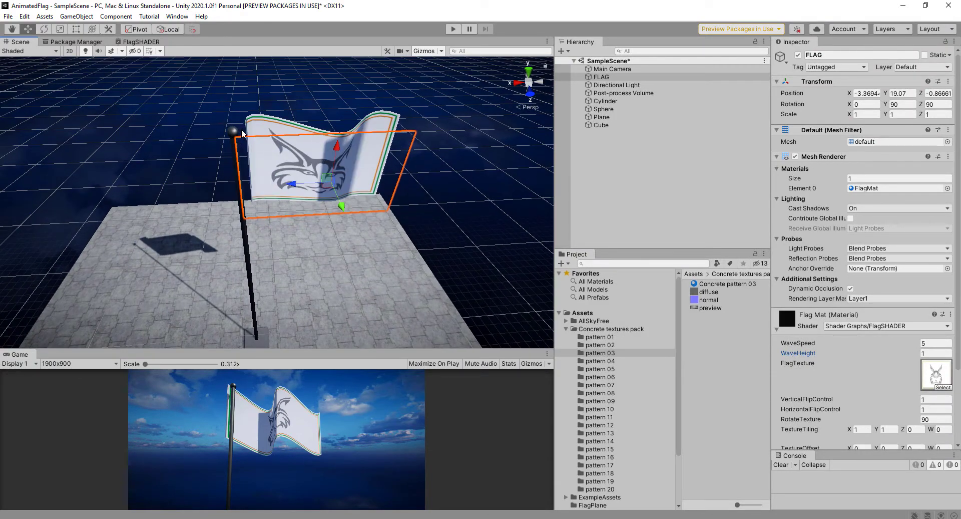
mouse_move(382, 208)
middle_down()
mouse_move(375, 189)
mouse_move(374, 210)
mouse_move(394, 211)
mouse_move(392, 198)
middle_up()
scroll(392, 198, up, 1)
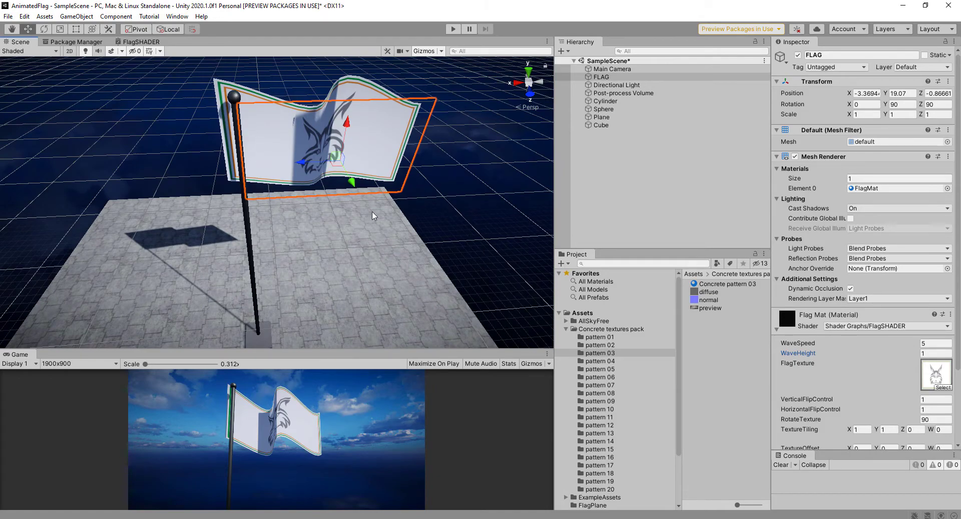
Open the FlagSHADER graph maximized and move its Blackboard clear of the node network
alt+drag(373, 216, 305, 200)
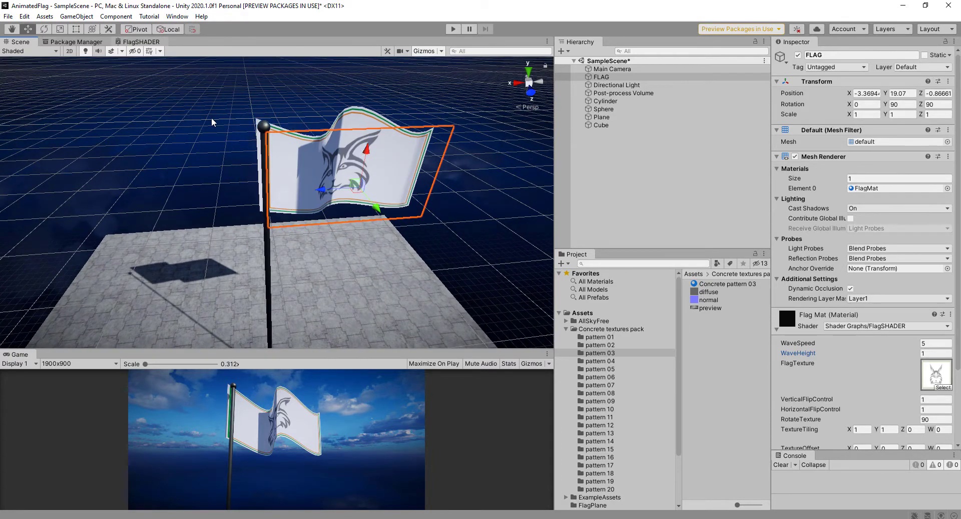
click(141, 42)
key(shift+space)
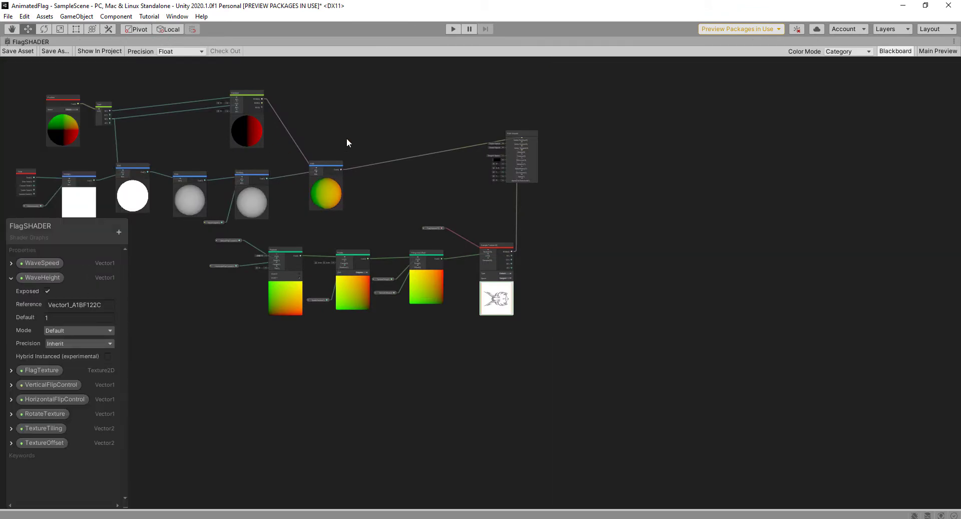
middle_drag(353, 216, 560, 248)
drag(62, 234, 70, 97)
middle_drag(558, 391, 542, 389)
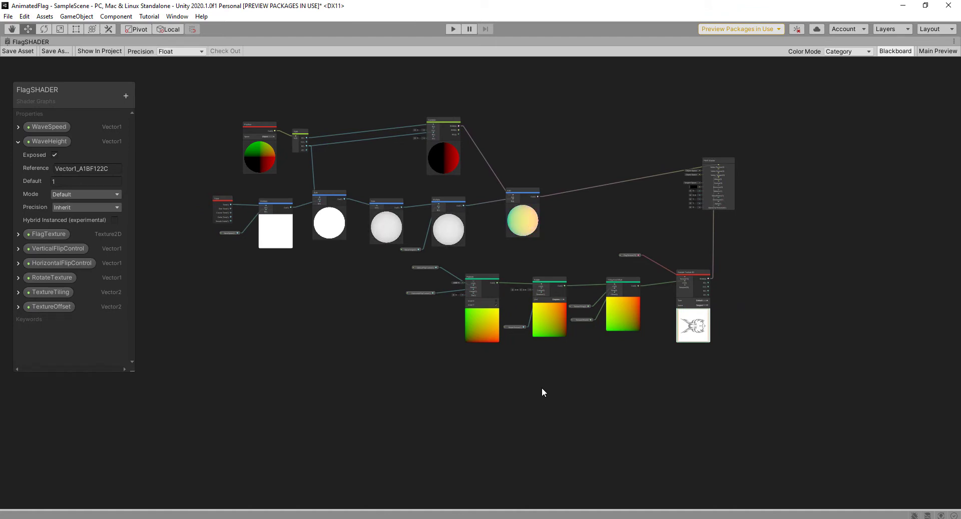
Move the flag texture nodes and the wave vertex nodes apart as two groups to make room for new nodes
middle_drag(564, 396, 631, 392)
drag(662, 349, 447, 251)
drag(561, 318, 704, 349)
drag(635, 259, 263, 119)
middle_drag(353, 354, 393, 373)
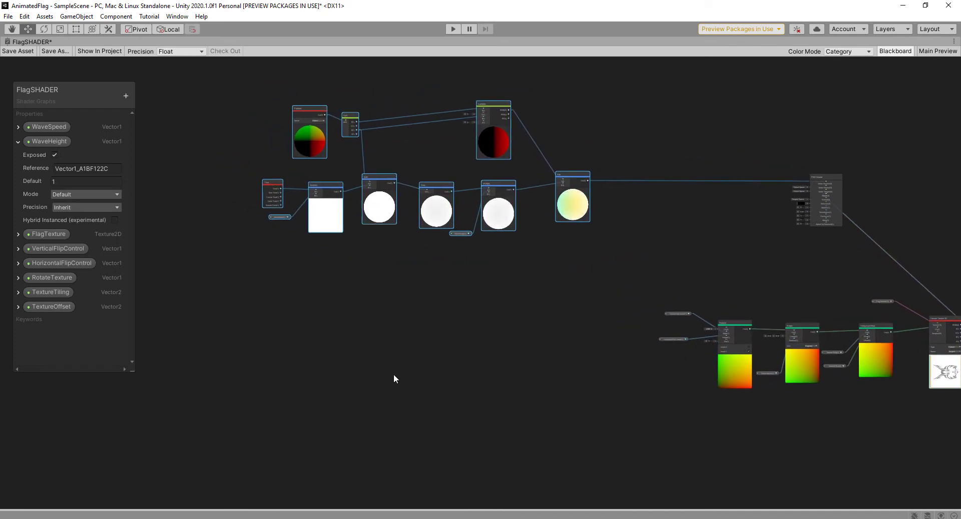
Add a UV node in the empty area below the wave nodes
scroll(367, 330, up, 1)
scroll(341, 288, up, 1)
middle_drag(350, 308, 374, 336)
click(379, 346)
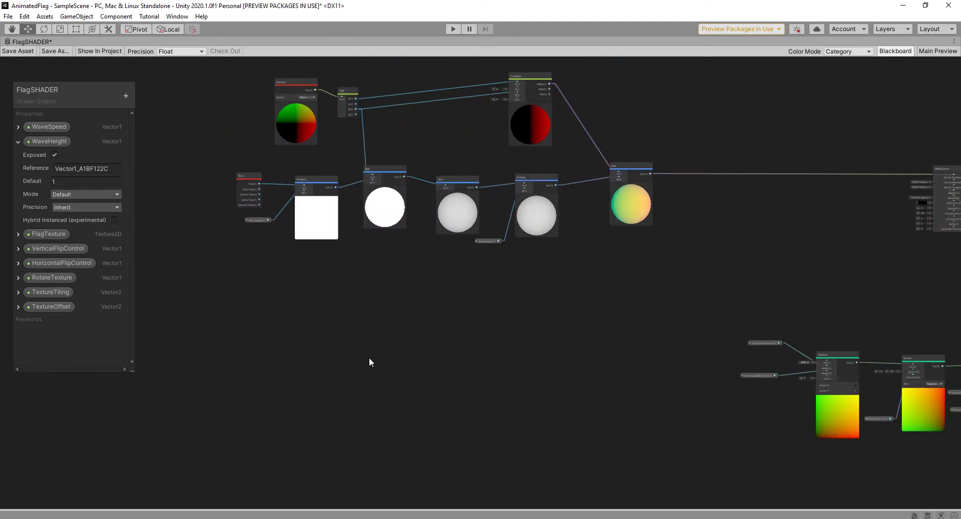
key(space)
text(uv)
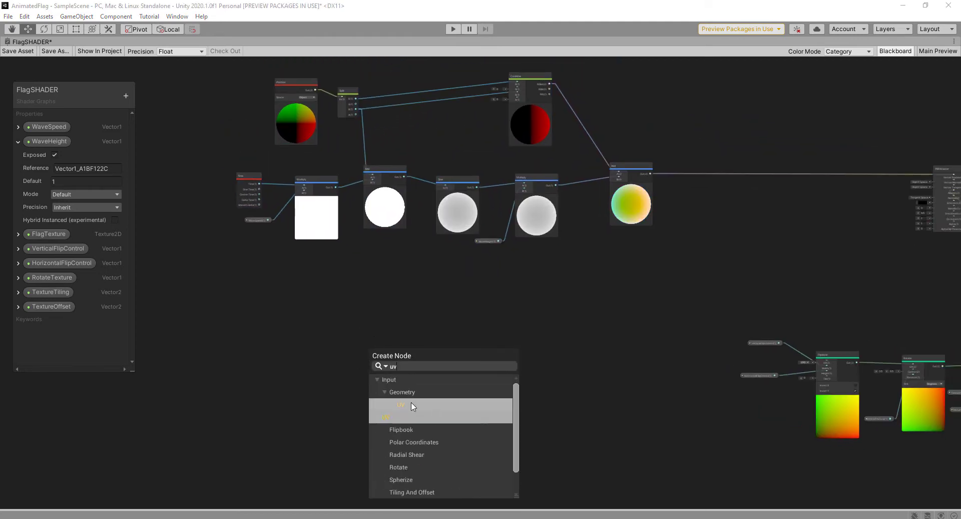
click(411, 404)
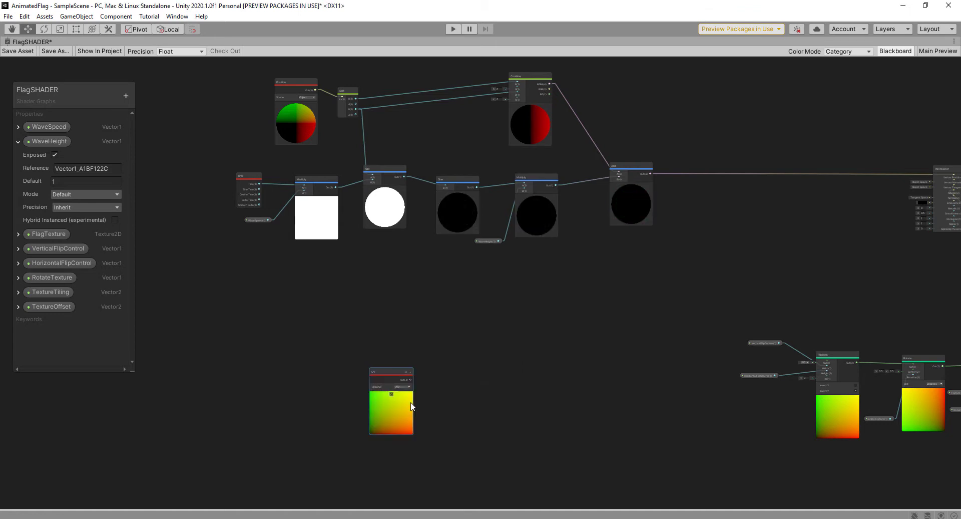
Add a Split node beside the UV node and connect the UV output to its input
scroll(373, 340, up, 5)
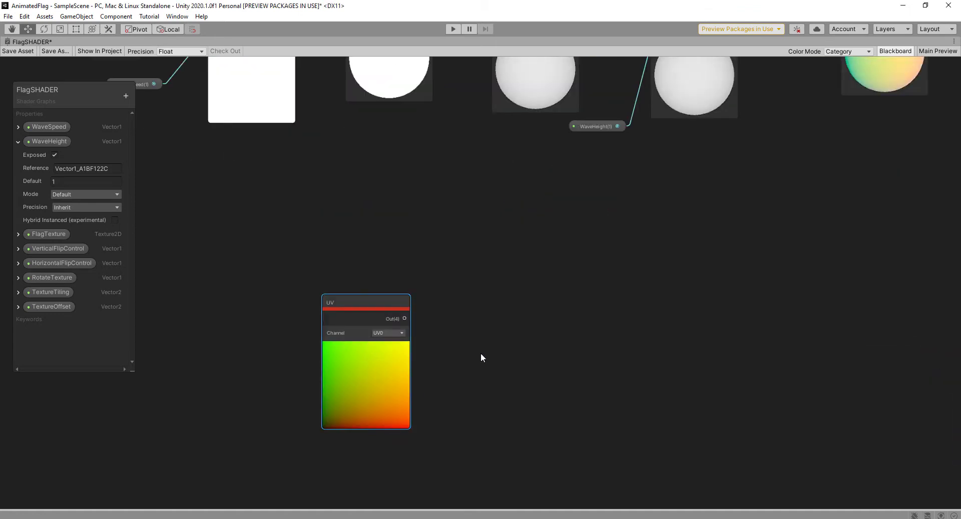
middle_drag(479, 342, 415, 281)
scroll(421, 279, up, 1)
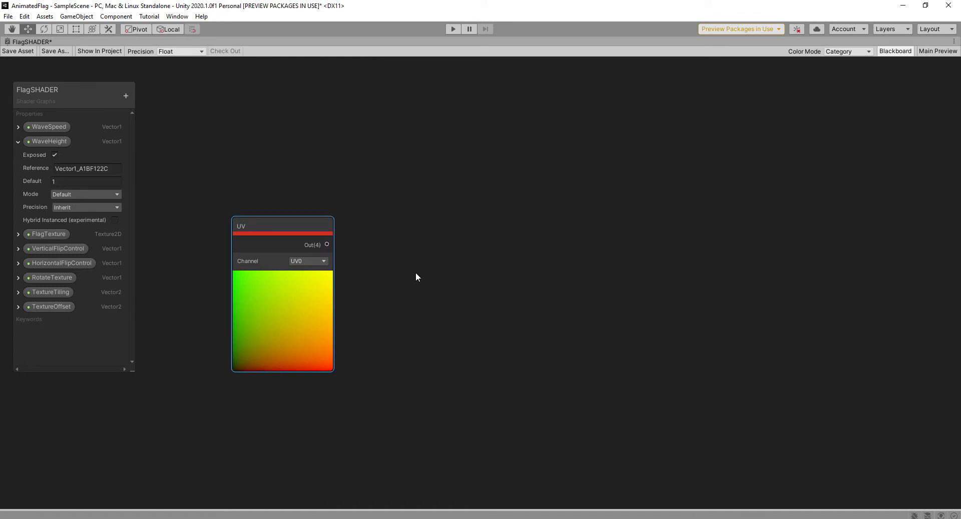
key(space)
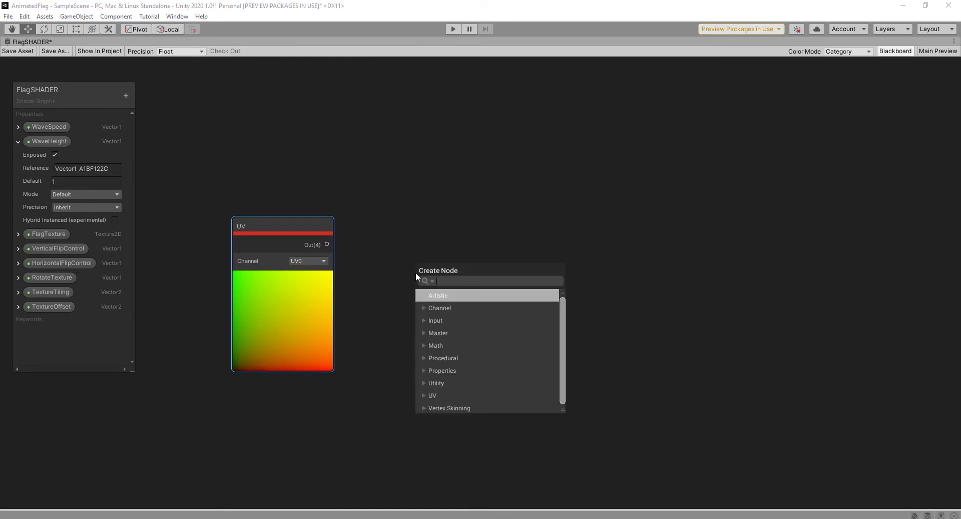
text(spli)
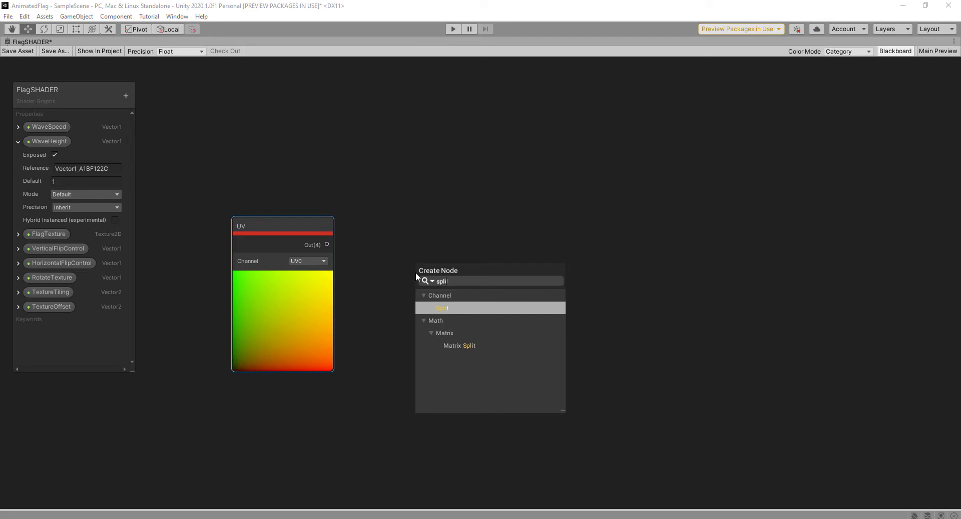
text(t)
key(Return)
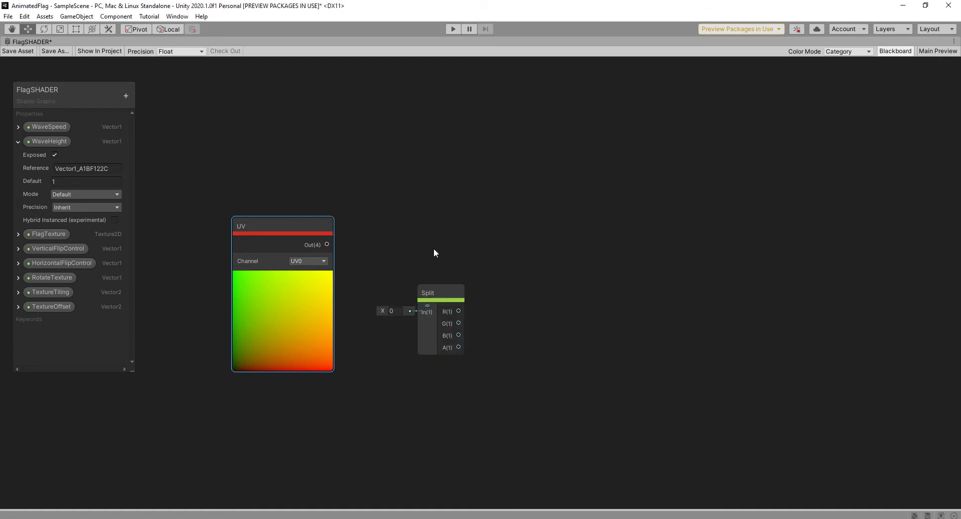
drag(422, 291, 401, 258)
Add a One Minus node and feed it the G output of the UV Split node
middle_drag(593, 293, 547, 290)
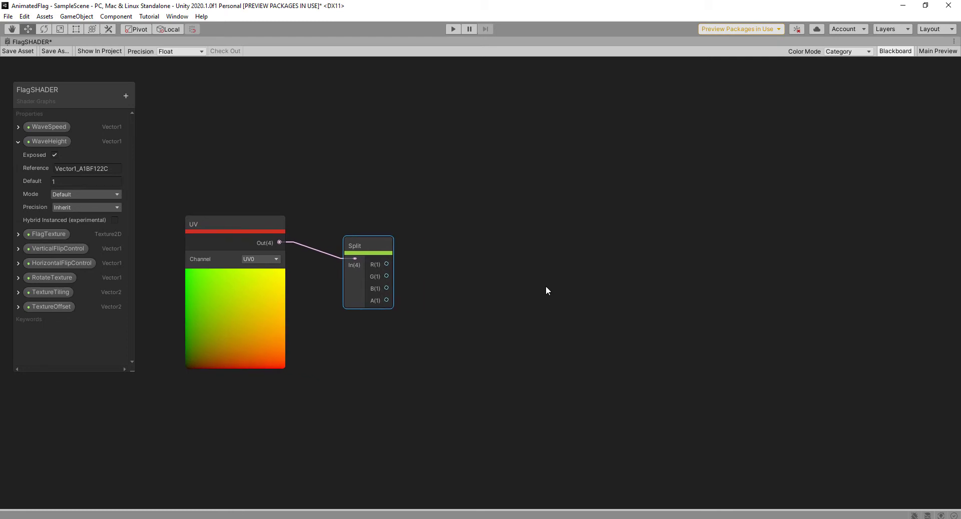
key(space)
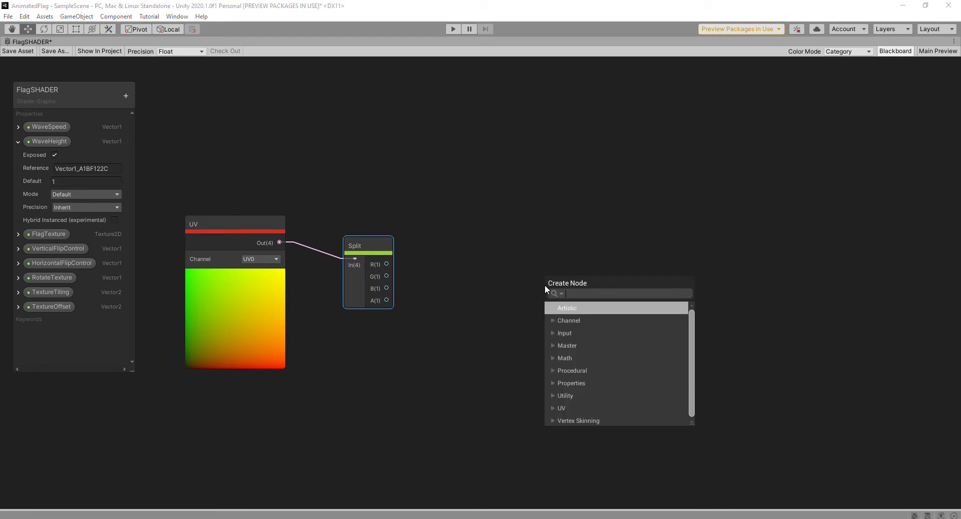
text(one)
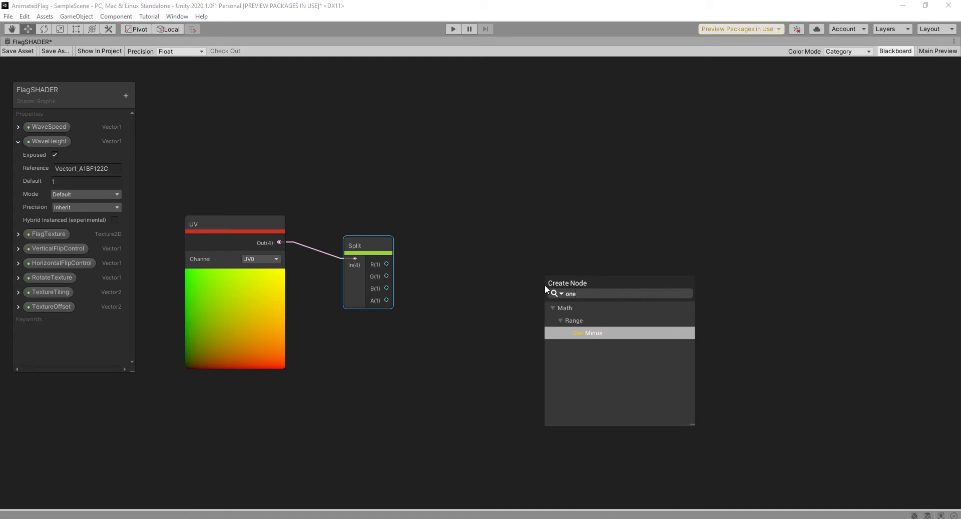
double_click(597, 334)
drag(578, 302, 512, 253)
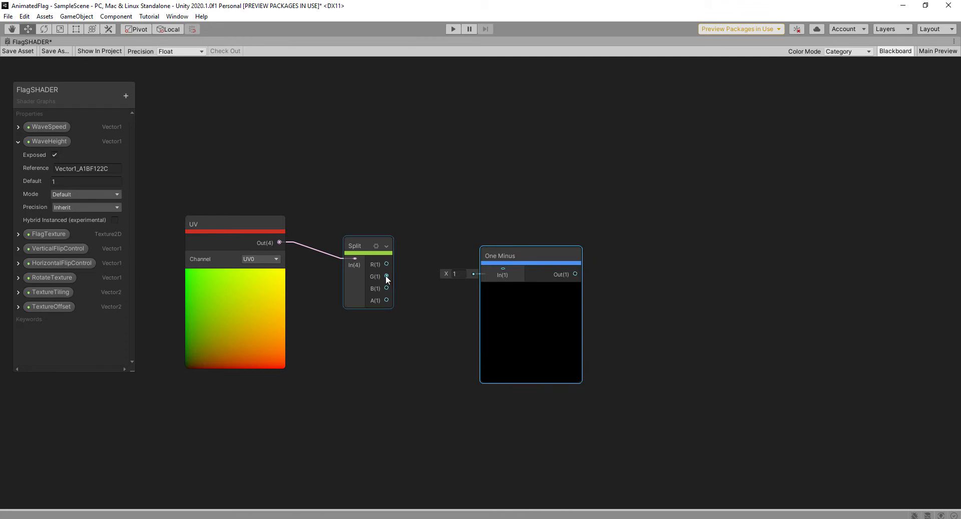
drag(386, 275, 408, 280)
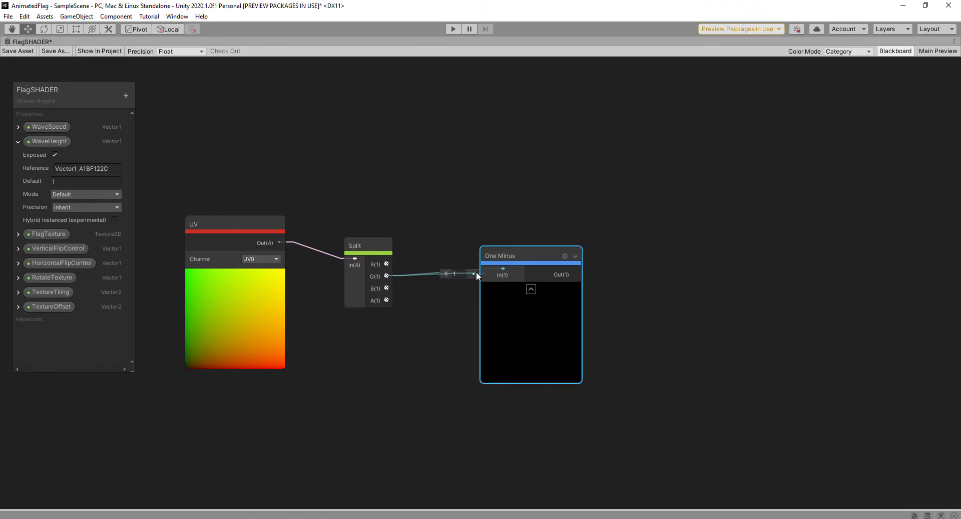
drag(507, 269, 504, 269)
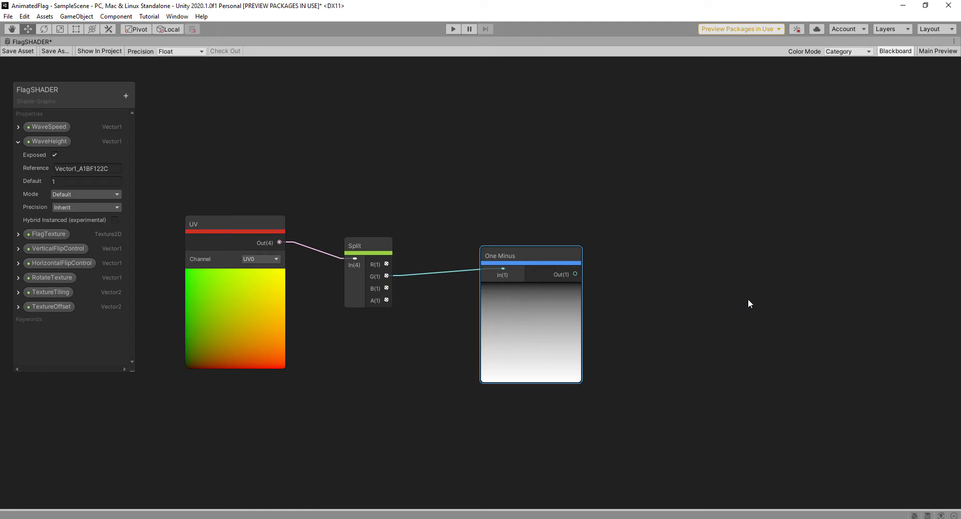
Add a Multiply node and connect the One Minus output to its B input
middle_drag(748, 300, 669, 280)
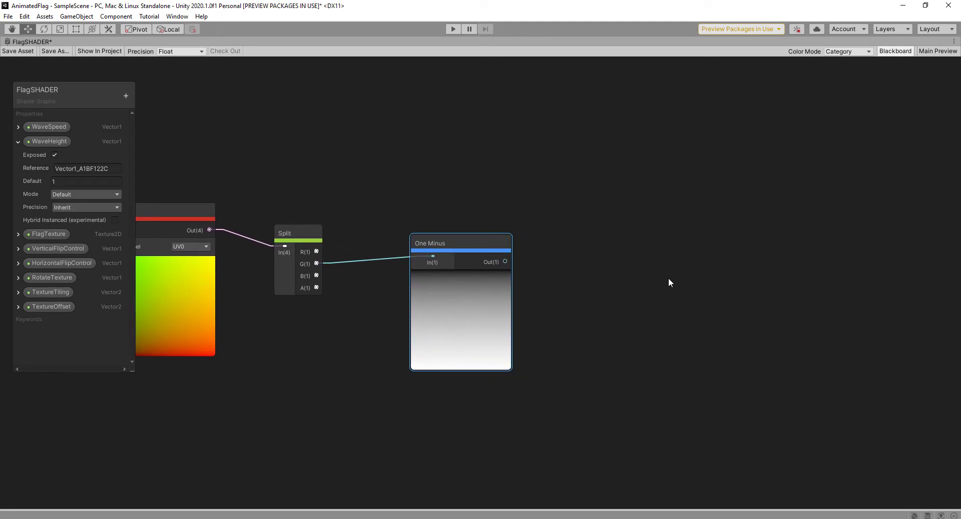
key(space)
text(mult)
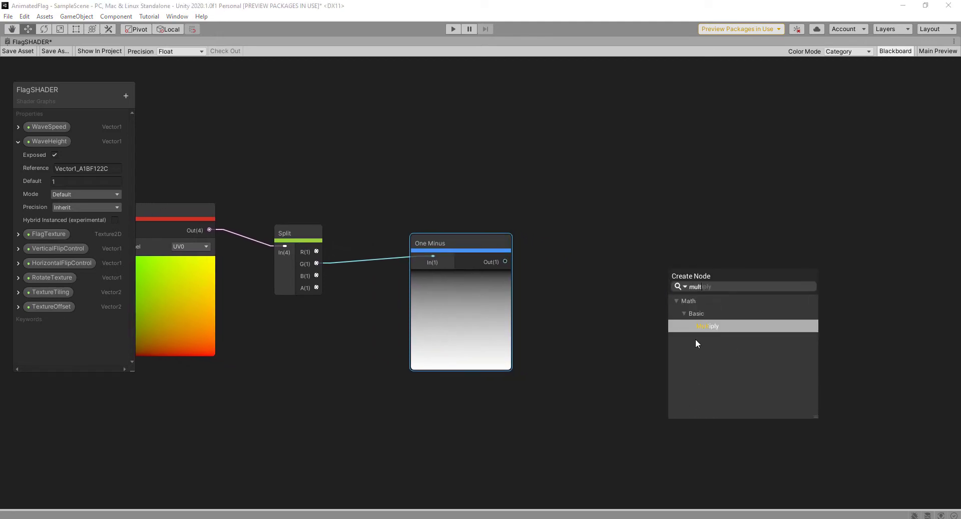
double_click(708, 326)
drag(717, 298, 666, 270)
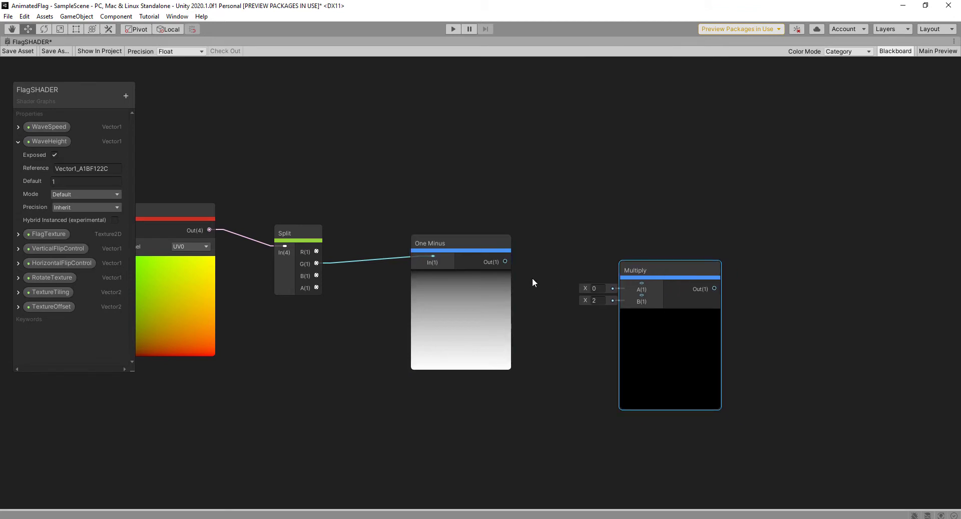
drag(505, 261, 517, 264)
drag(572, 287, 612, 316)
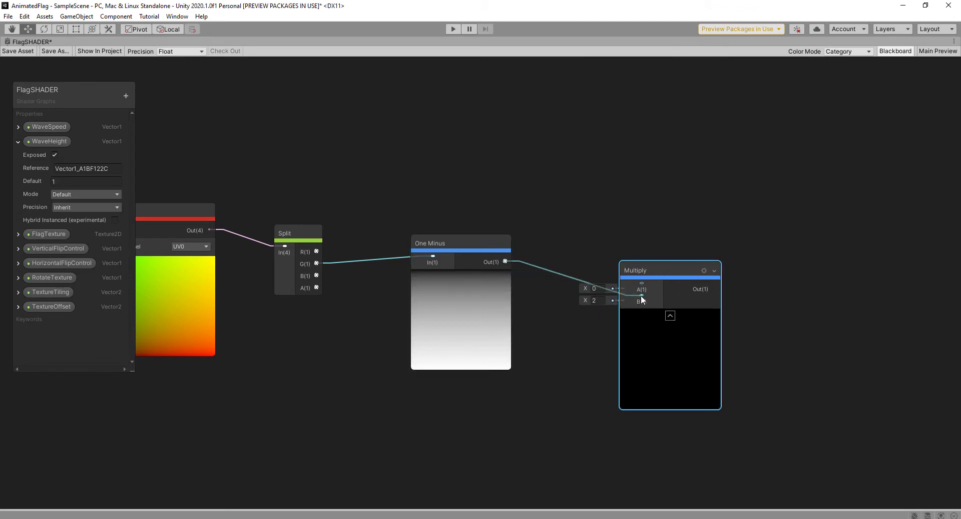
drag(641, 296, 642, 296)
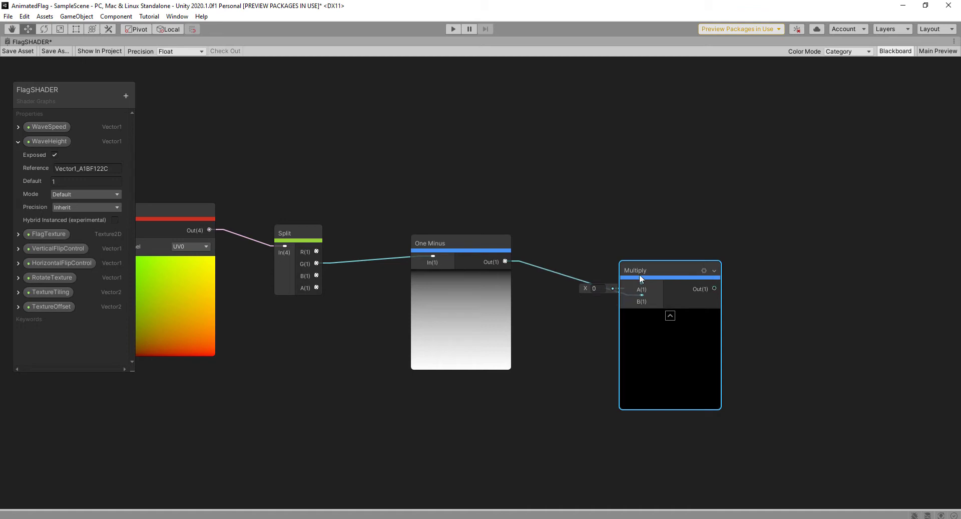
Move the new Multiply node up close to the wave nodes, below the WaveHeight Multiply
middle_drag(590, 201, 576, 270)
scroll(575, 270, down, 3)
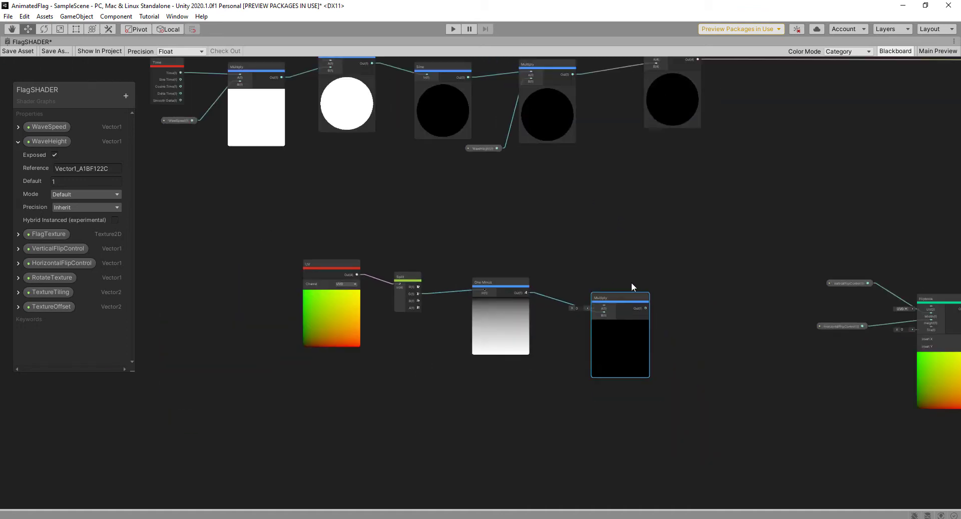
drag(634, 301, 678, 191)
middle_drag(678, 191, 602, 299)
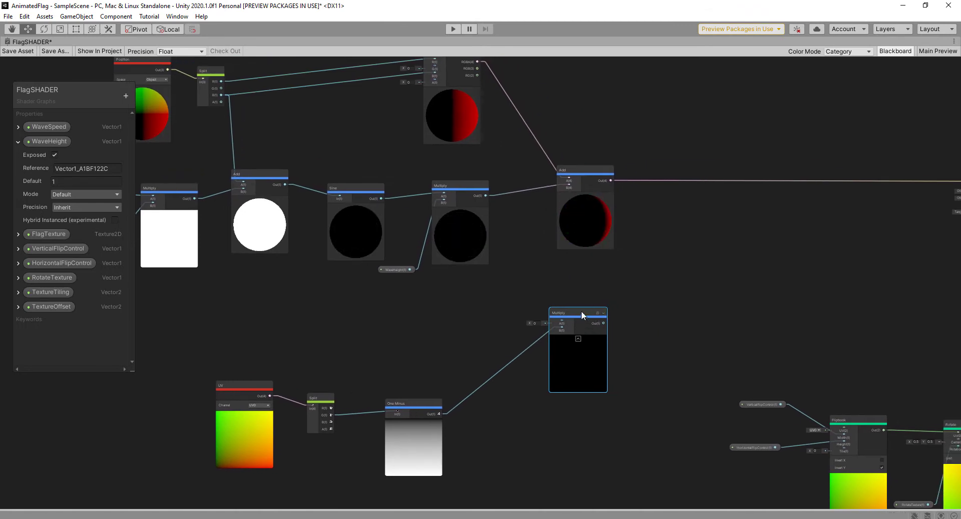
drag(581, 311, 551, 318)
middle_drag(223, 83, 315, 116)
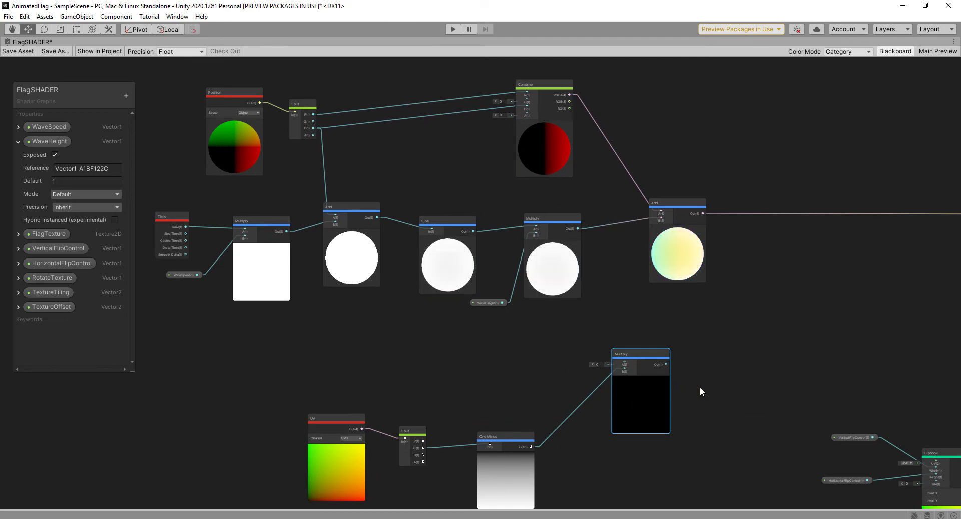
Delete the connection between the WaveHeight Multiply and the final Add node
scroll(668, 357, up, 3)
scroll(592, 363, down, 2)
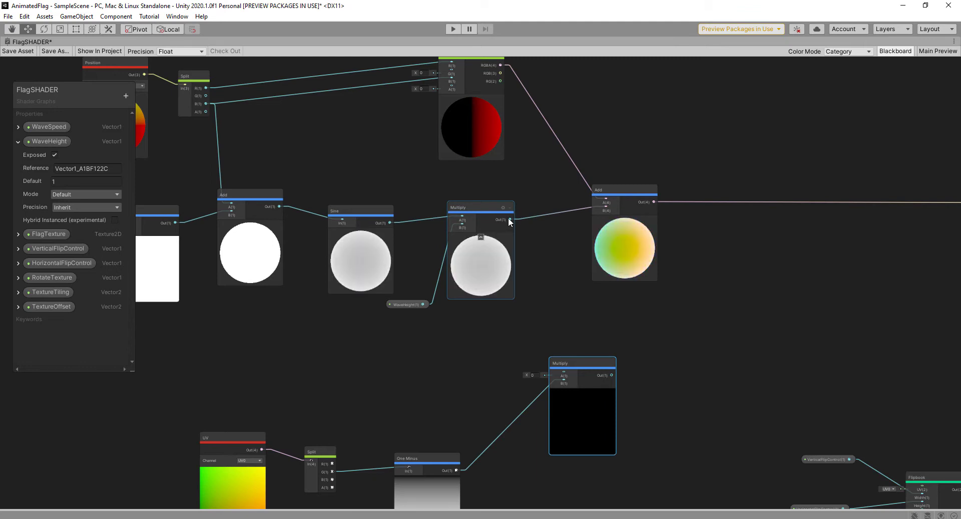
click(548, 214)
click(548, 214)
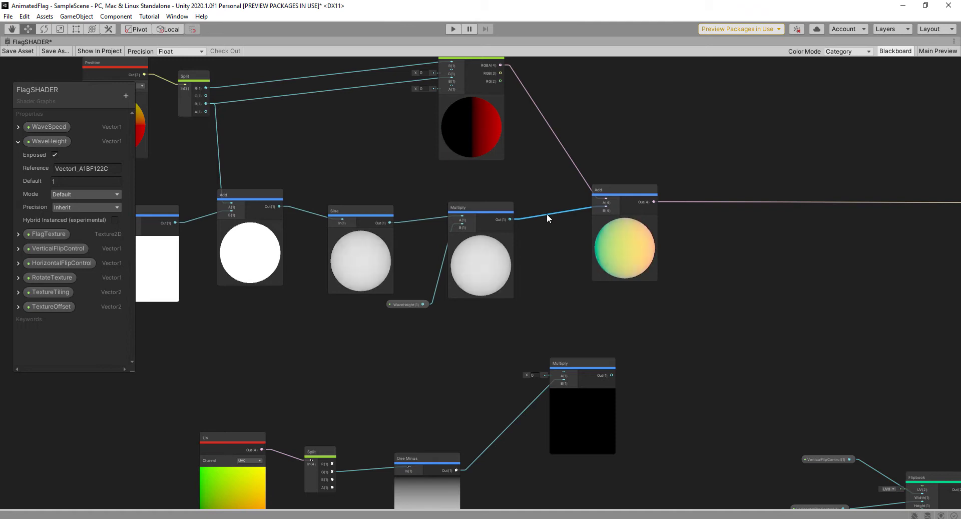
key(Delete)
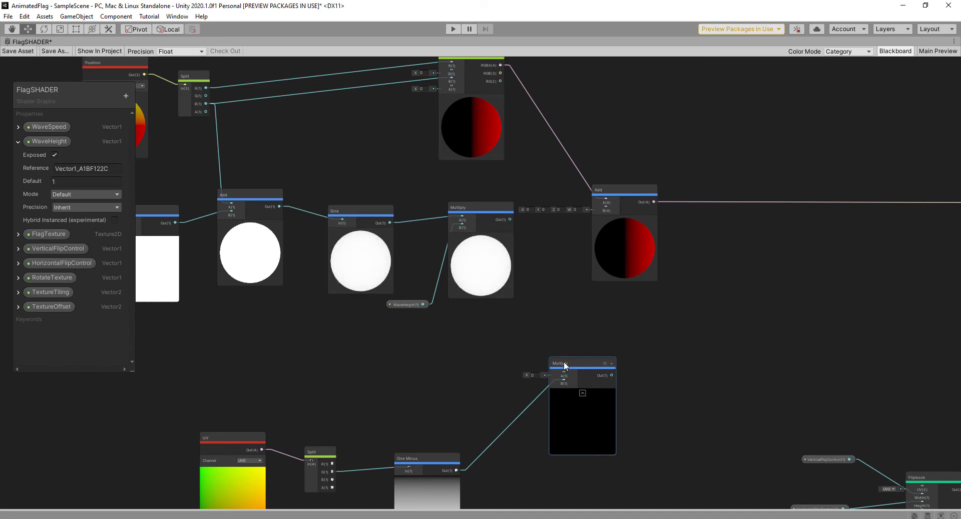
Connect the WaveHeight Multiply output to the new Multiply's A input, and the new Multiply's output to Combine's G input
drag(576, 363, 602, 366)
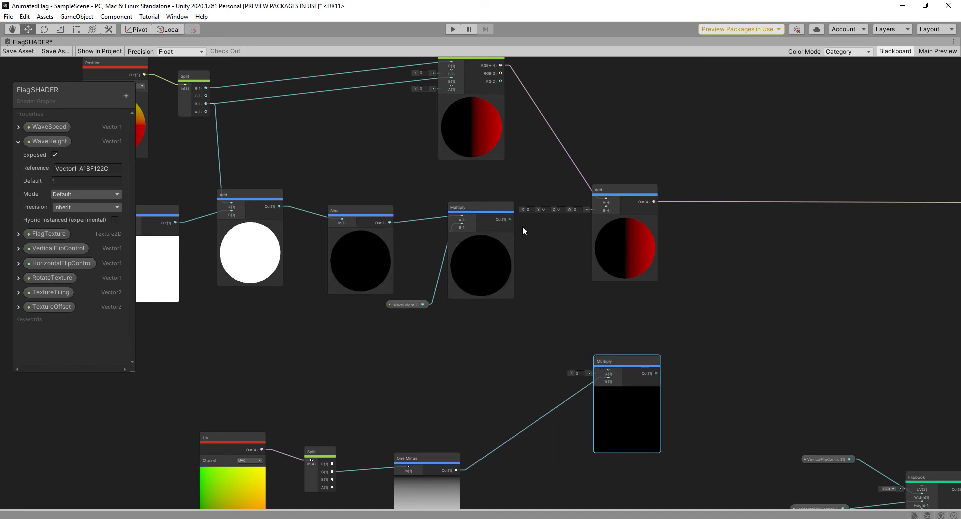
drag(510, 219, 607, 369)
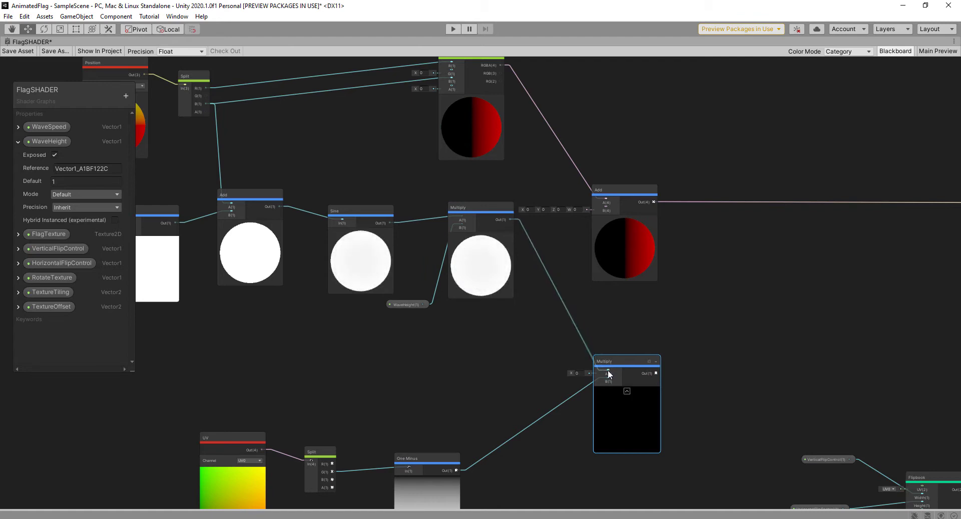
middle_drag(614, 322, 581, 356)
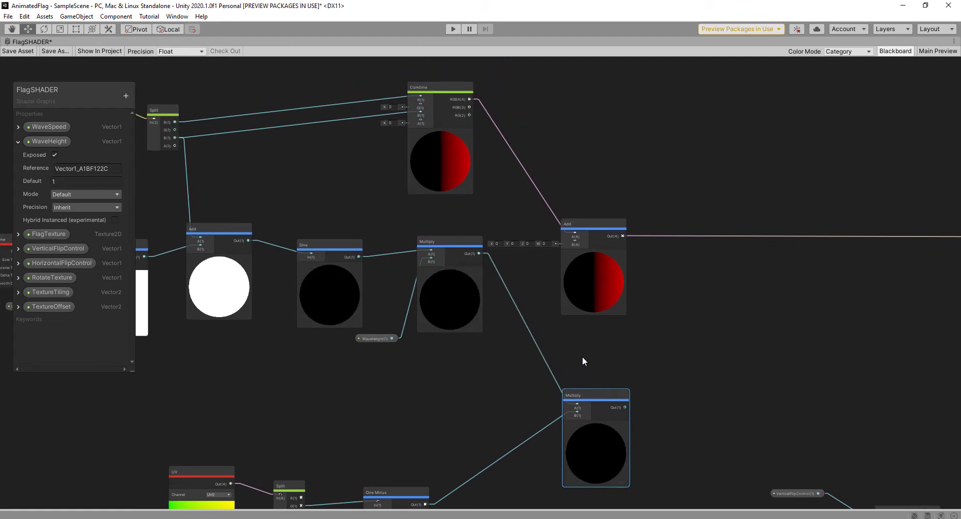
drag(626, 407, 420, 135)
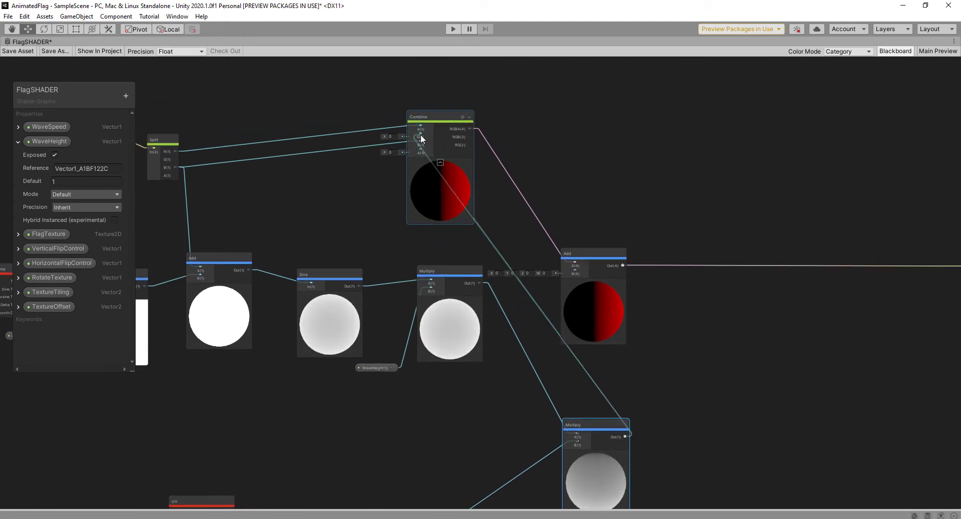
Delete the final Add node together with its connections to Combine and PBR Master
click(599, 285)
click(671, 265)
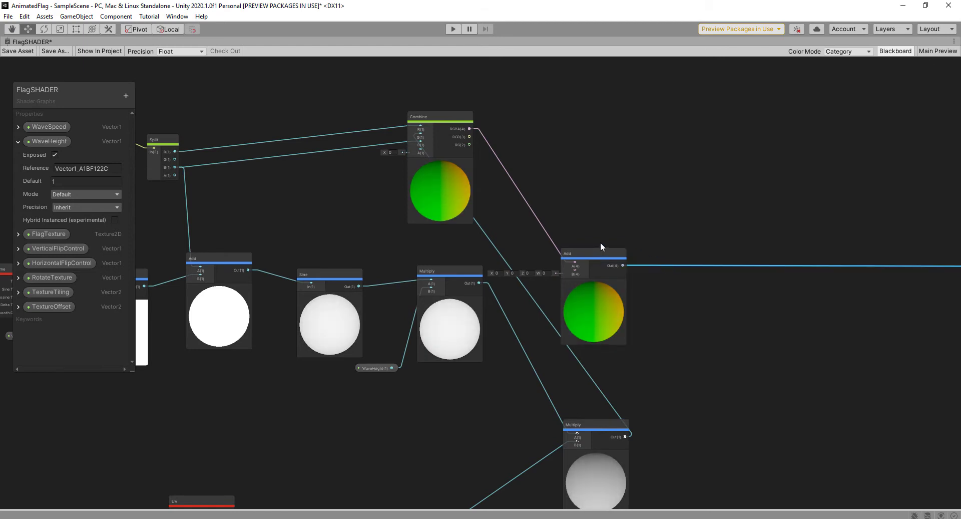
key(Delete)
click(543, 231)
key(Delete)
click(594, 272)
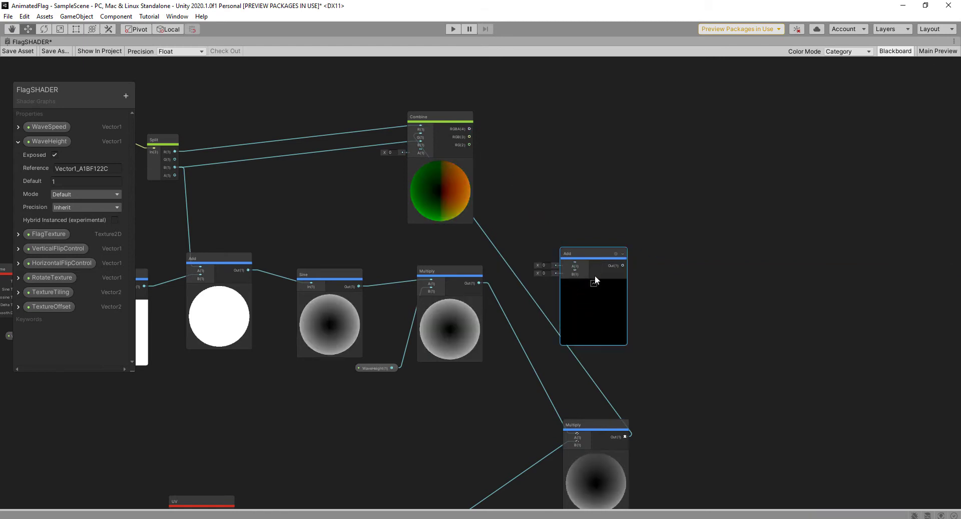
key(Delete)
Move the PBR Master node closer to the wave nodes and connect Combine's RGBA output to its Vertex Position input
scroll(533, 247, down, 4)
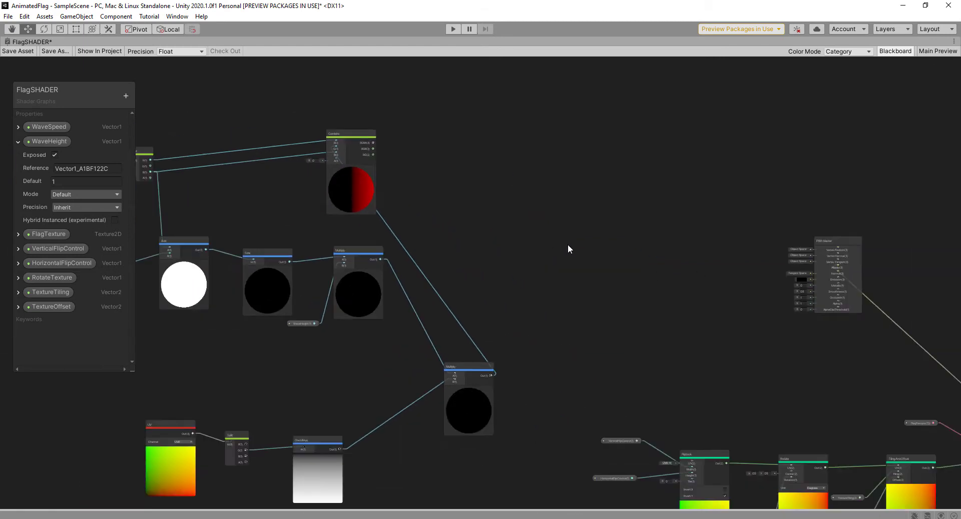
middle_drag(517, 204, 444, 208)
drag(758, 242, 683, 230)
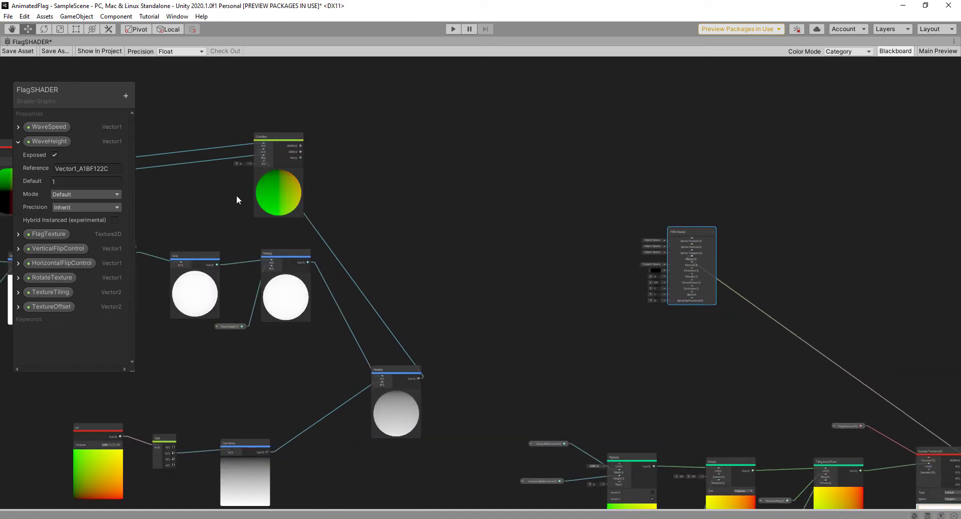
drag(497, 213, 695, 242)
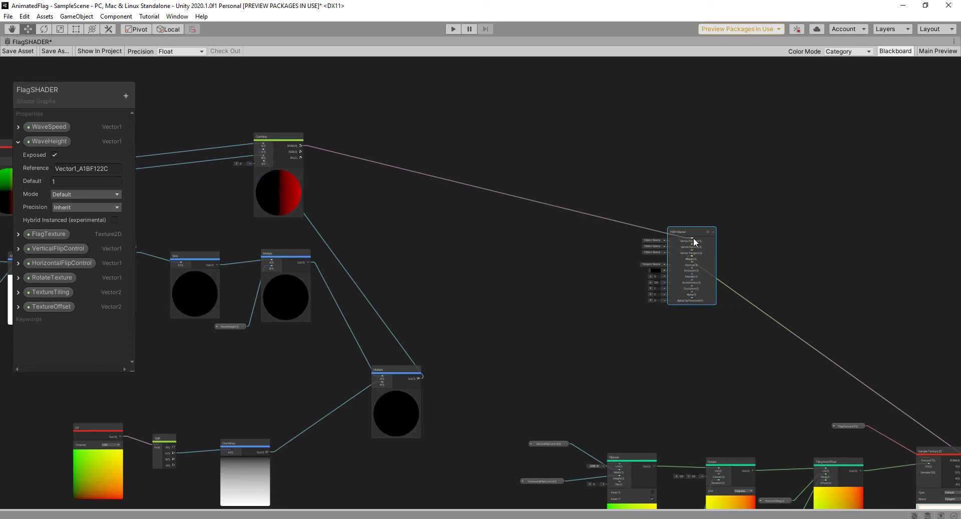
scroll(713, 237, up, 6)
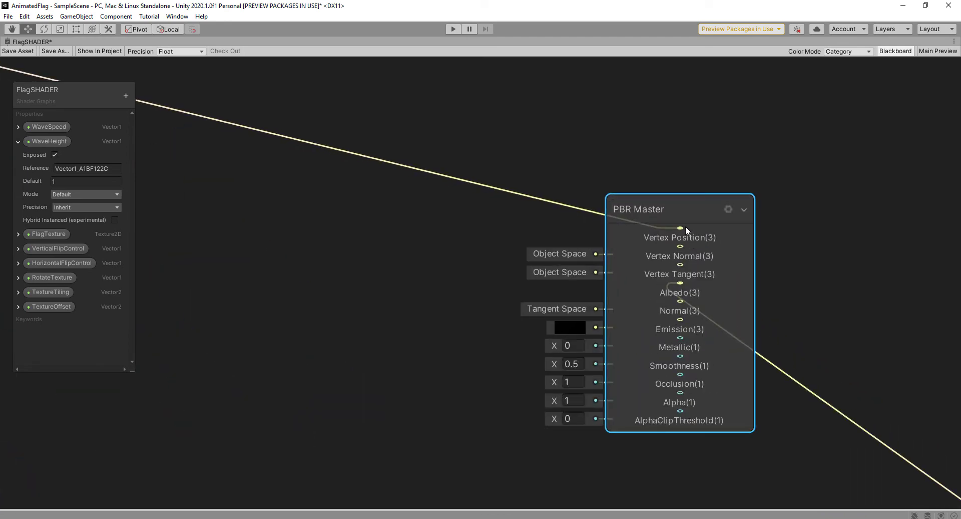
scroll(695, 225, down, 8)
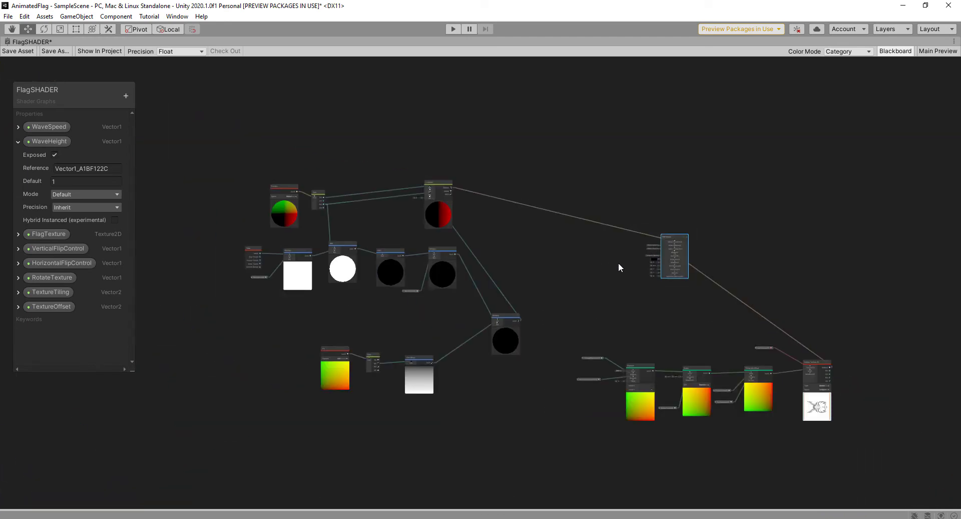
Save the FlagSHADER asset, restore the normal editor layout and return to the Scene view
click(22, 51)
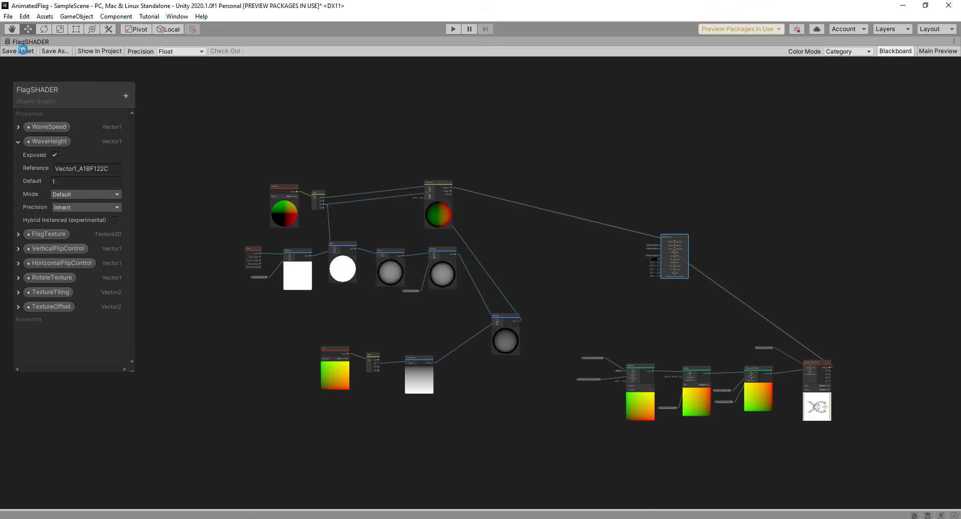
key(space)
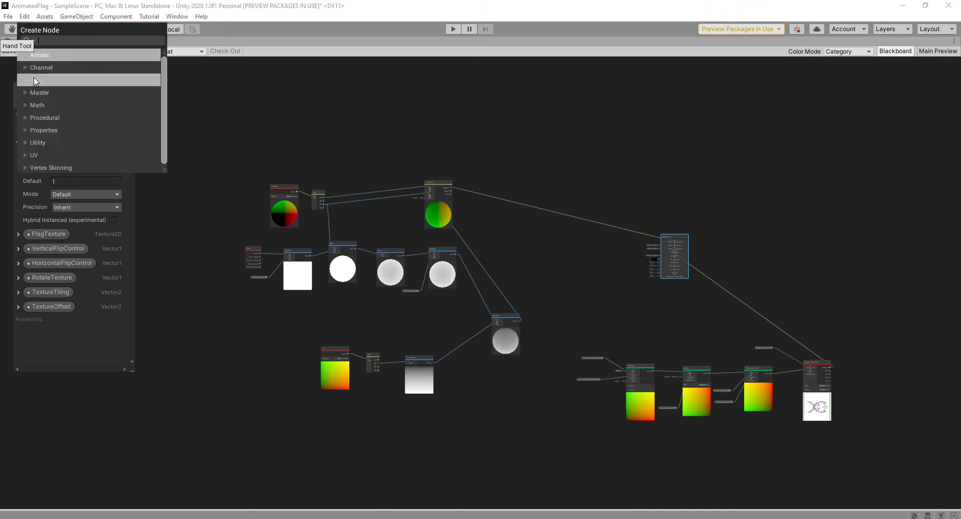
click(11, 52)
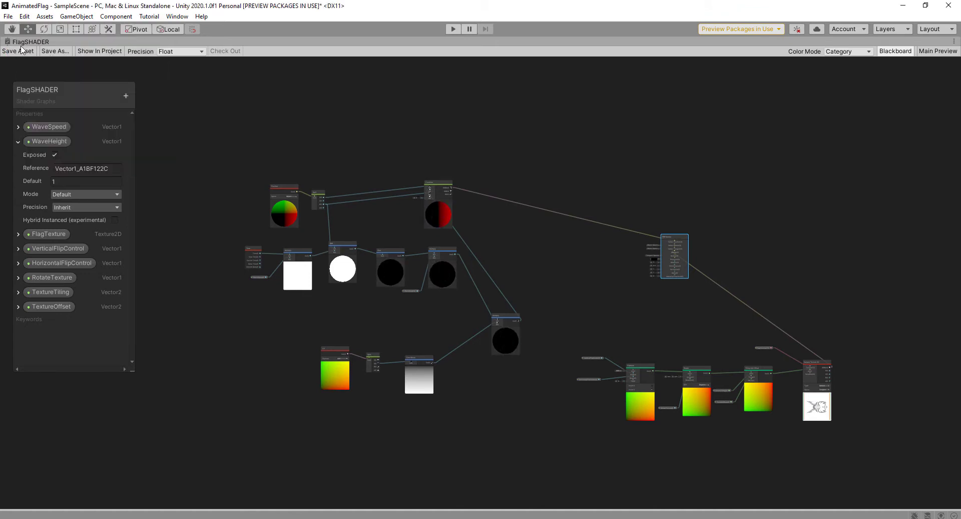
key(shift+space)
click(19, 42)
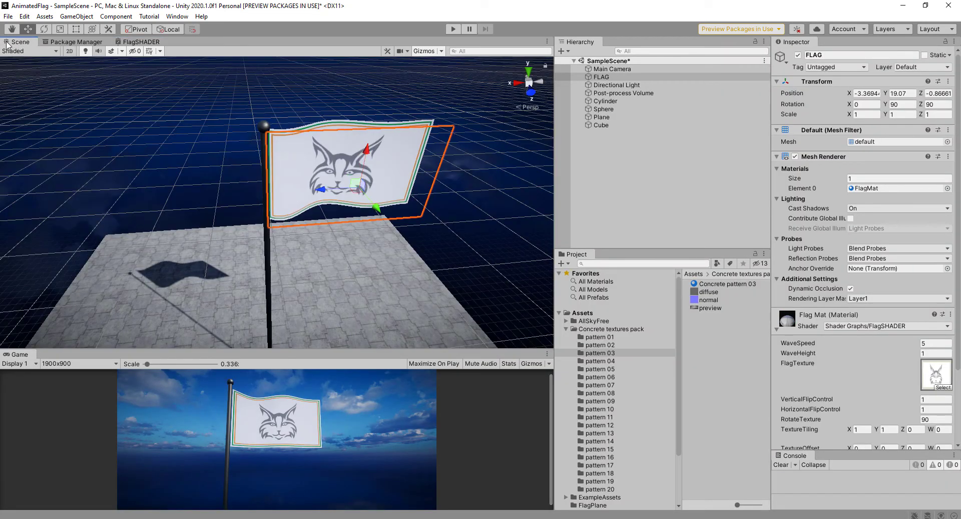
Run the scene, examine the flag's wave from several angles, especially near the pole, and stop playback
alt+drag(399, 189, 344, 177)
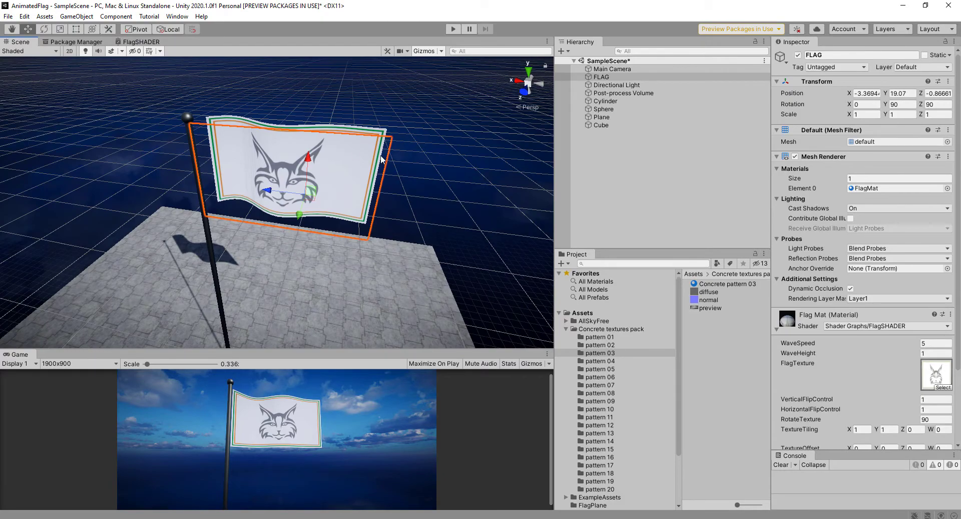
alt+drag(431, 173, 453, 169)
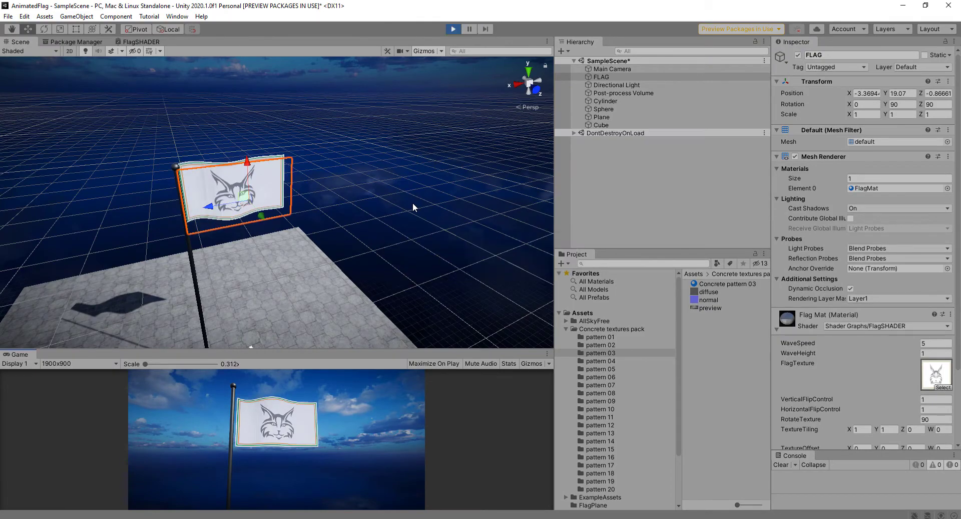
drag(413, 202, 325, 198)
alt+drag(389, 218, 414, 160)
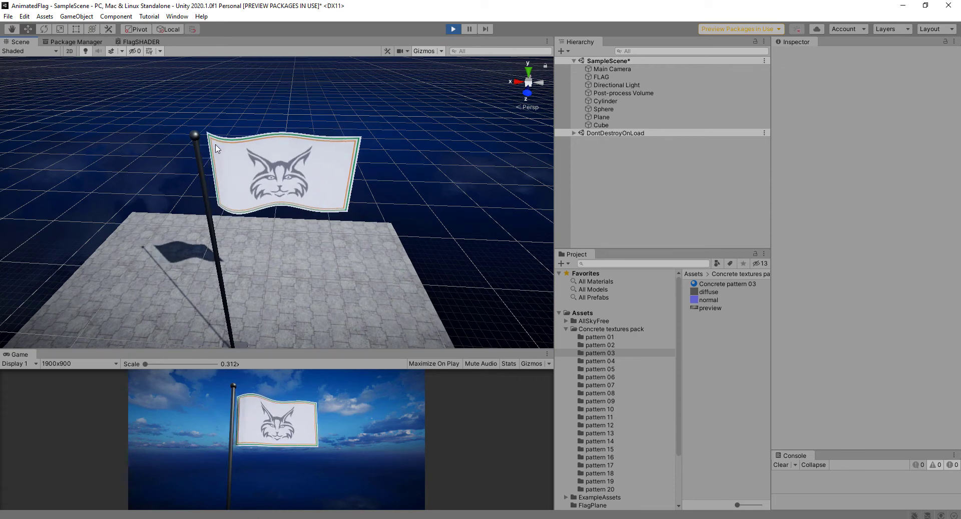
click(453, 30)
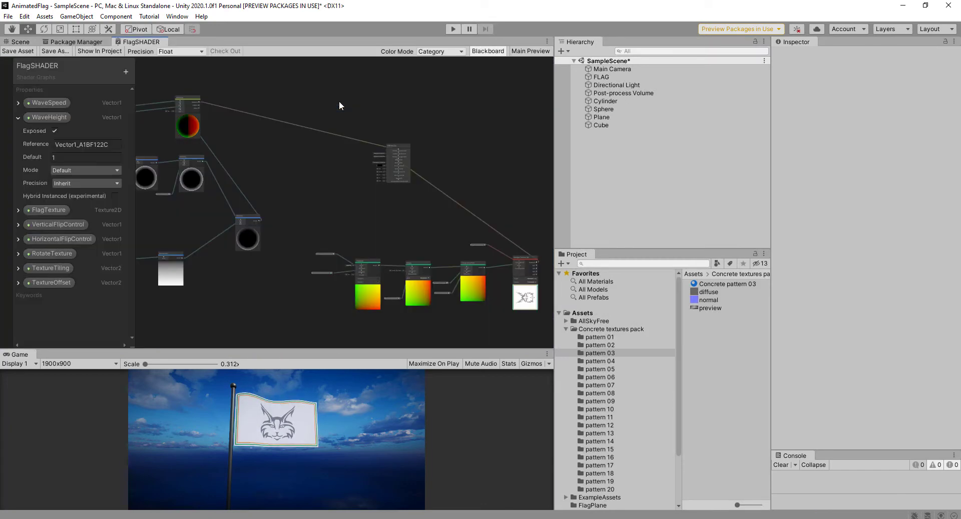
Return to the FlagSHADER graph at full size and move the One Minus node farther away from the UV Split node
key(shift+space)
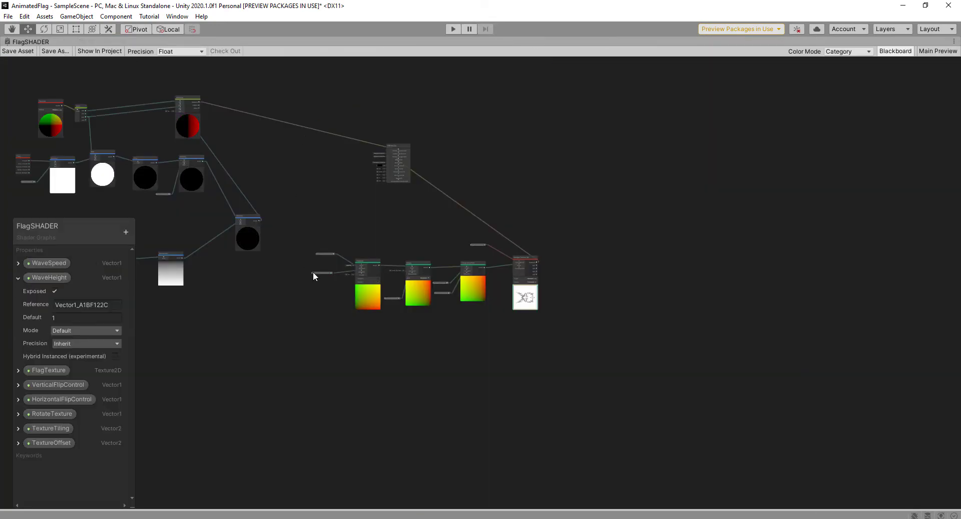
middle_drag(313, 272, 669, 285)
scroll(524, 271, up, 9)
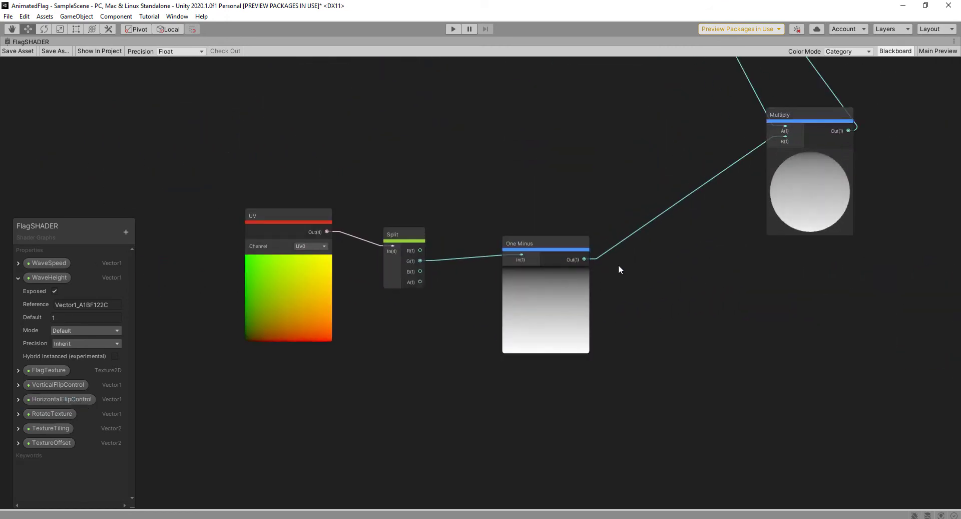
drag(544, 242, 604, 234)
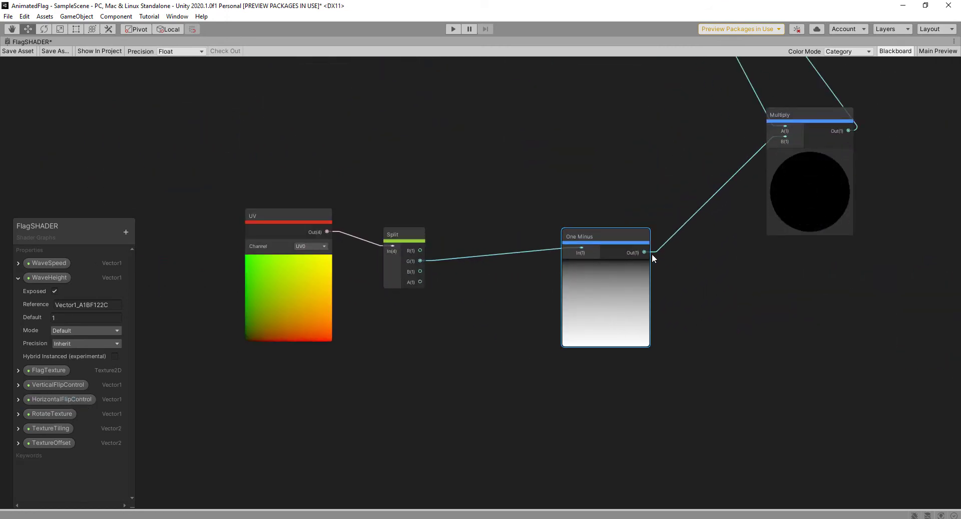
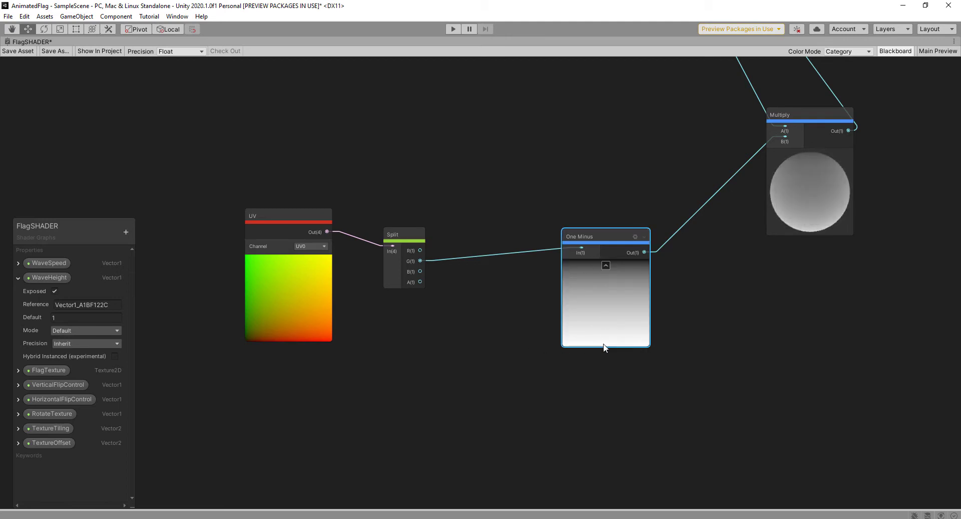
Add a Multiply node and place it below the gap between the UV Split and One Minus nodes
middle_drag(591, 347, 582, 351)
key(space)
text(mult)
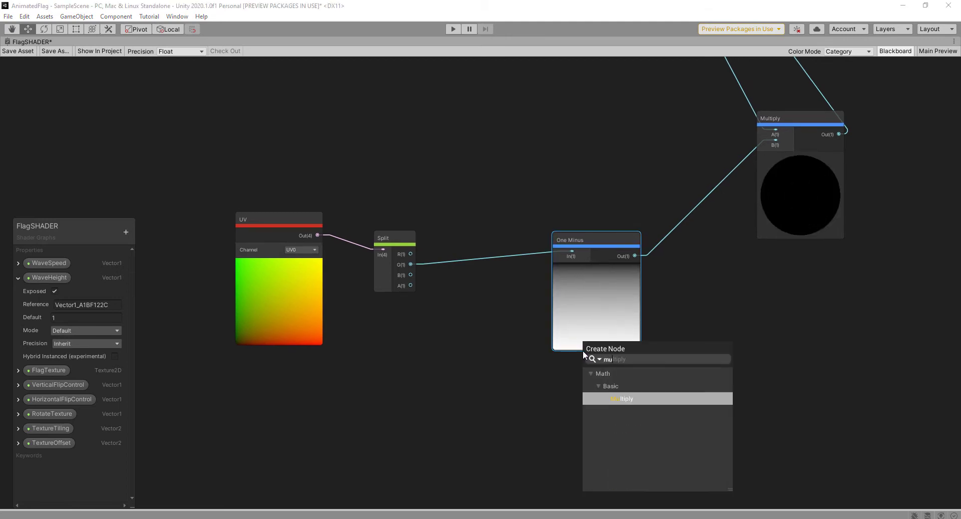
click(656, 406)
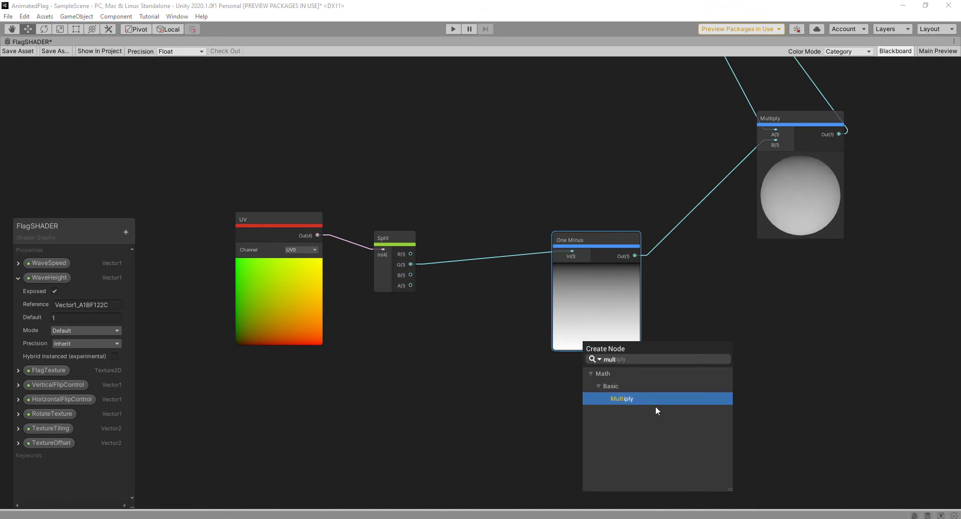
double_click(648, 401)
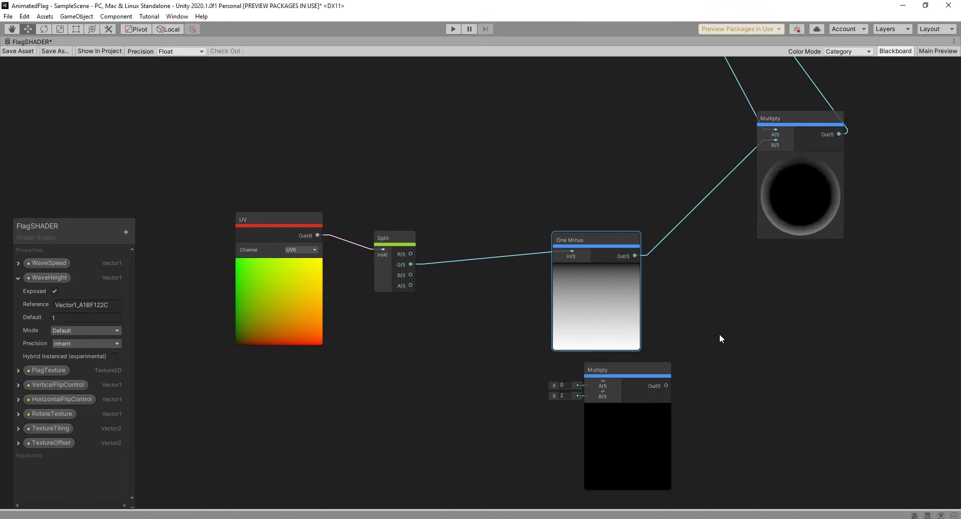
scroll(731, 341, down, 3)
scroll(741, 345, up, 3)
drag(639, 364, 473, 348)
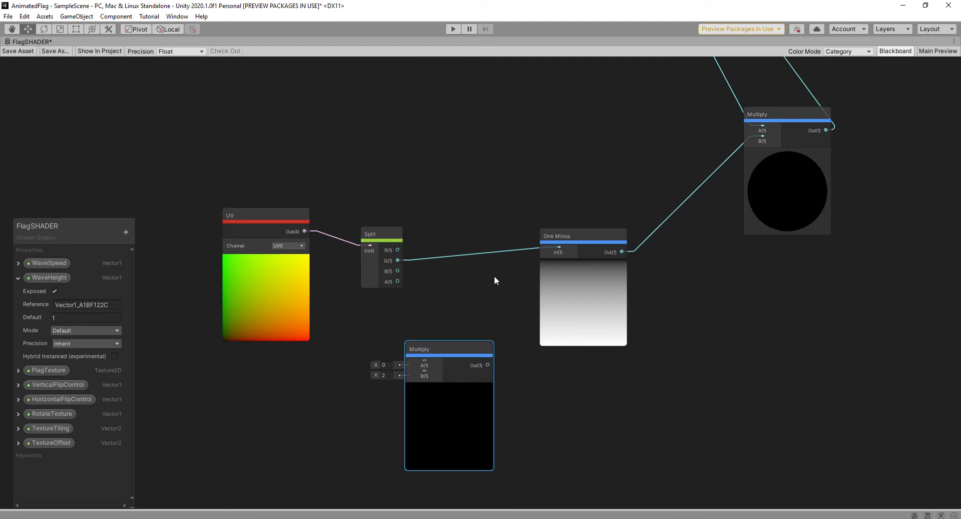
Delete the connection between Split and One Minus, and spread the nodes so the new Multiply sits between them
click(512, 251)
key(Delete)
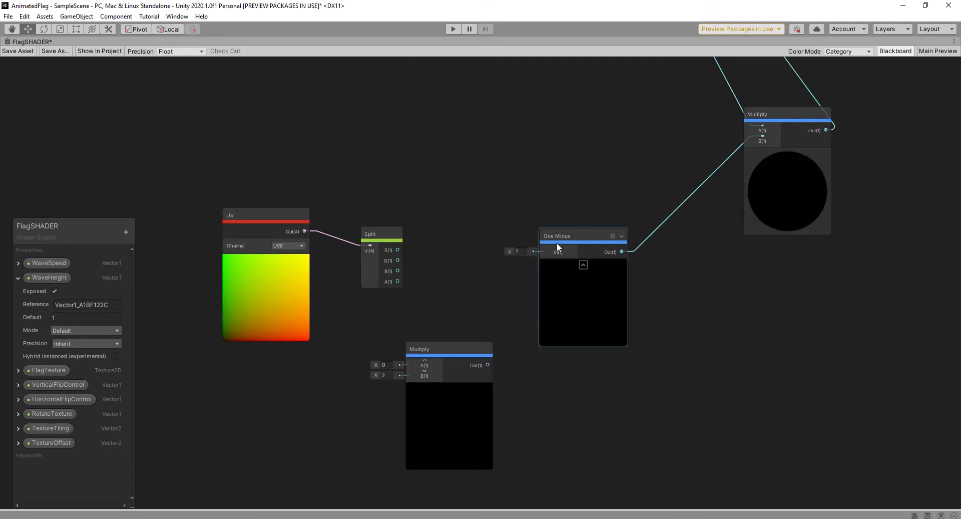
click(595, 233)
drag(595, 233, 669, 214)
drag(434, 382, 497, 310)
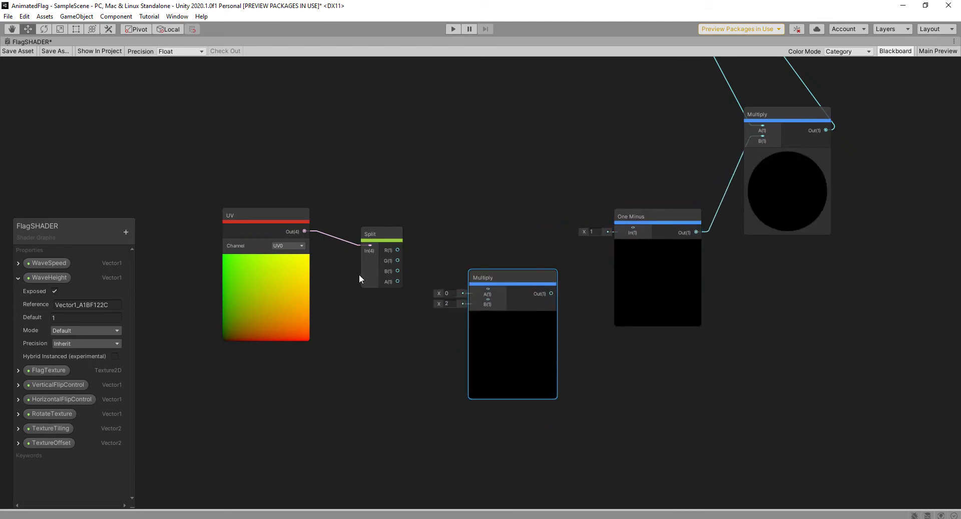
Wire the new Multiply between Split's G output and One Minus's input, using 1.01 as its B value
drag(397, 260, 427, 271)
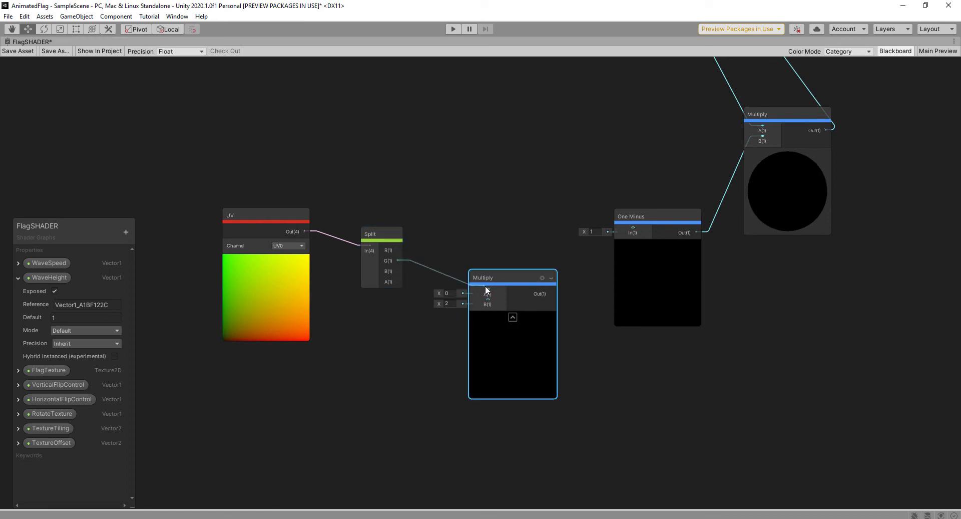
drag(485, 286, 487, 293)
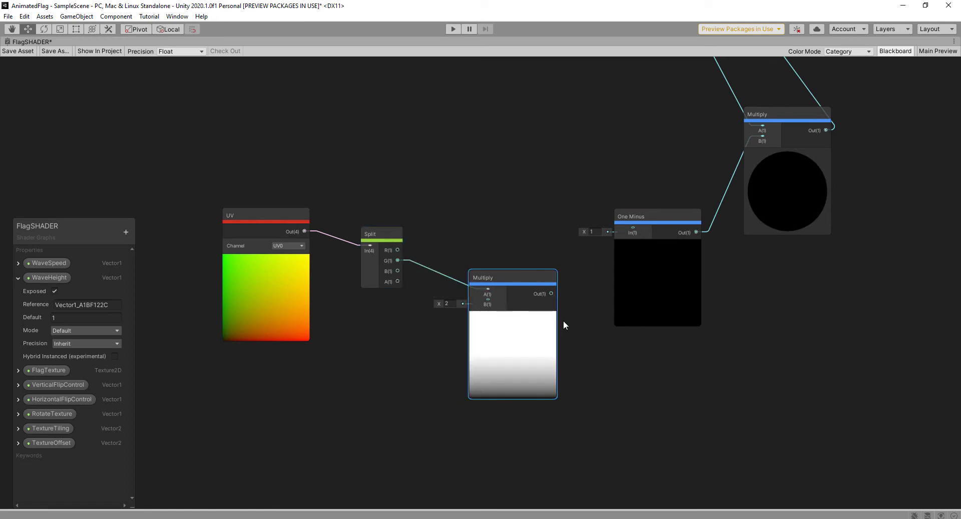
drag(550, 294, 636, 231)
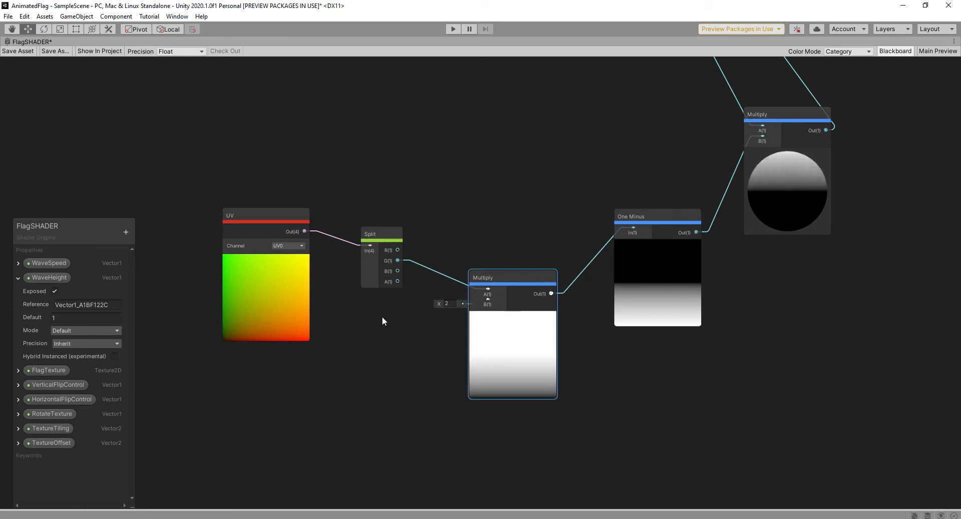
drag(440, 304, 459, 304)
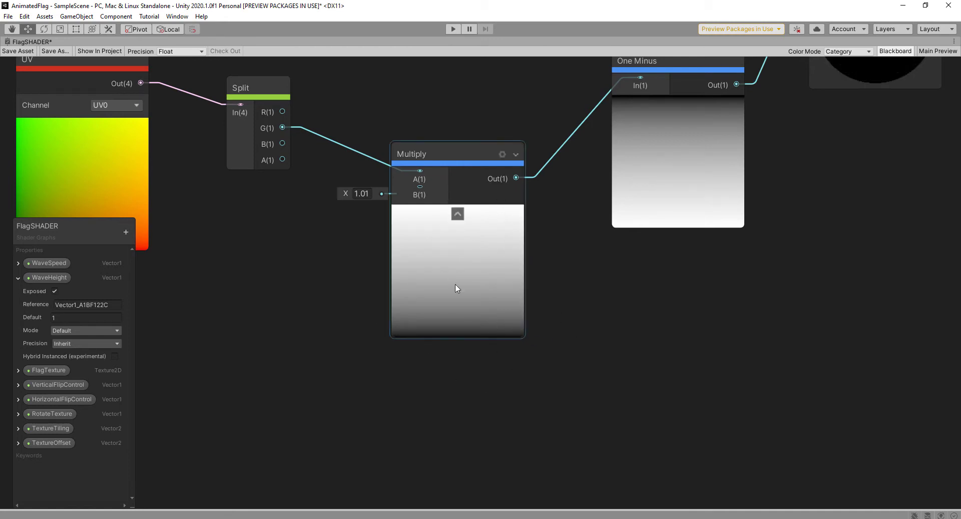
Delete the One Minus node and connect the UV Multiply's output directly to the wave Multiply's B input
scroll(603, 383, down, 5)
click(572, 191)
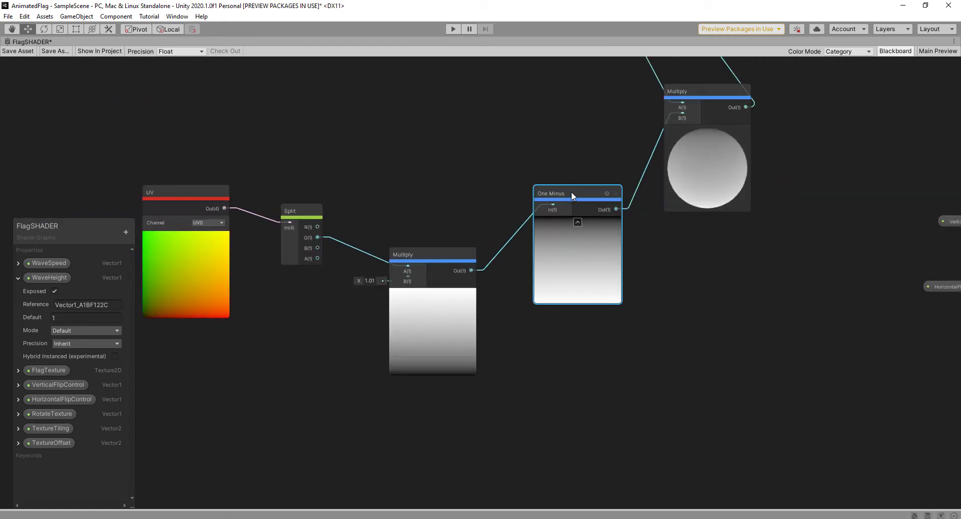
key(Delete)
drag(472, 270, 682, 114)
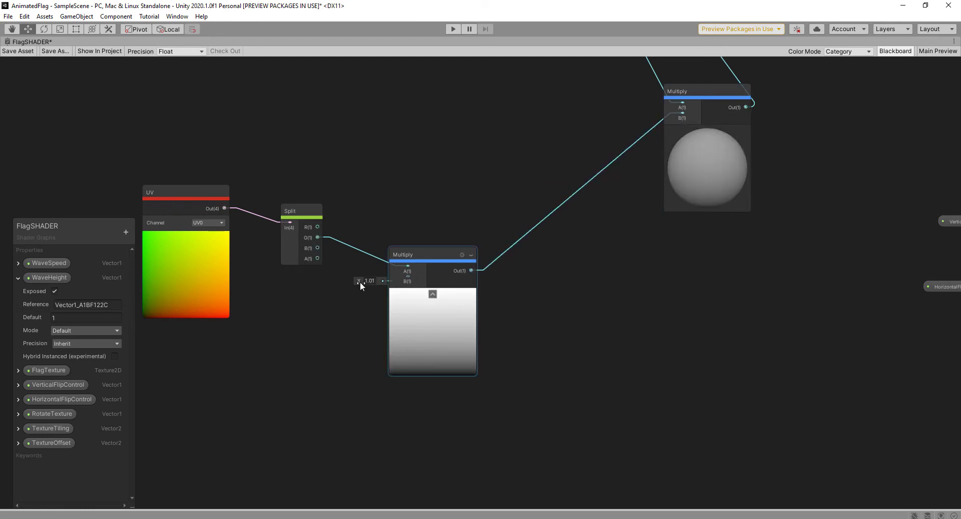
Set the UV Multiply's B value to about 3.06, then save the shader asset and return to the Scene view
drag(358, 281, 391, 284)
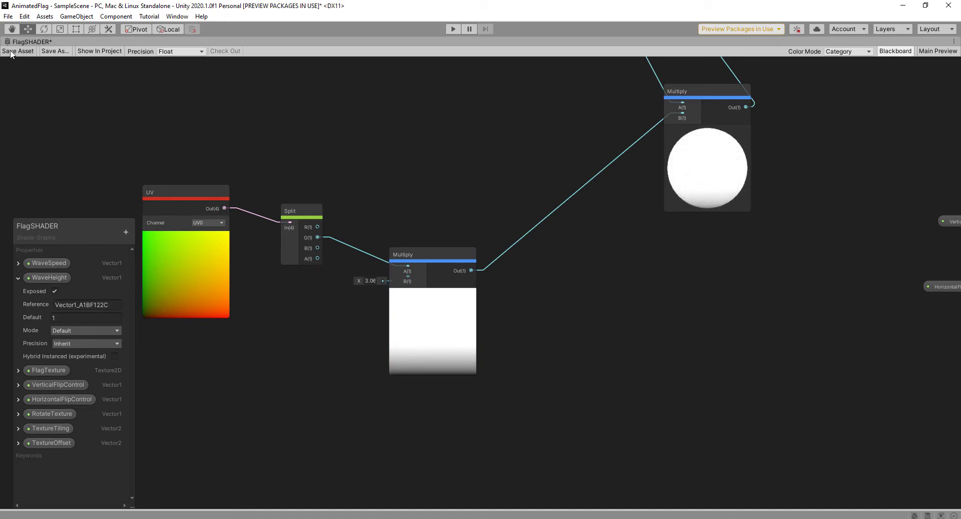
key(shift+space)
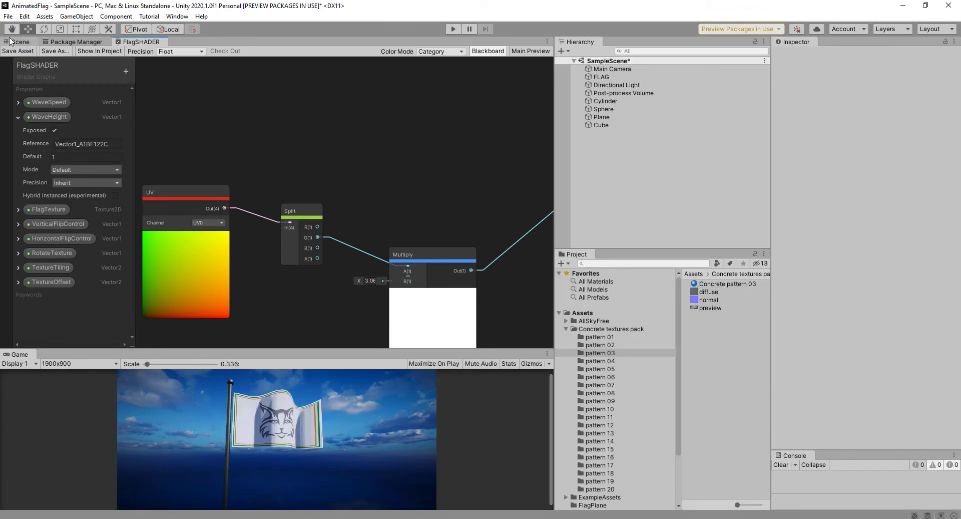
click(19, 41)
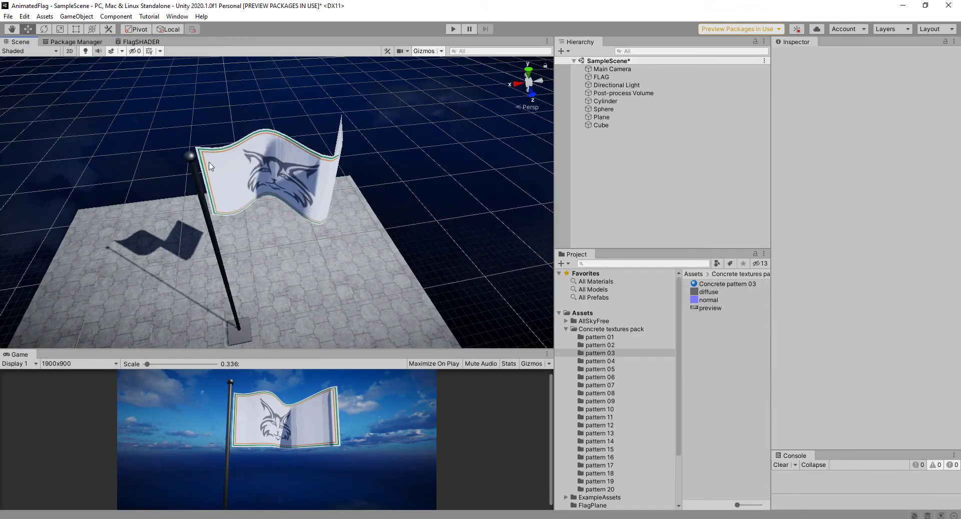
Orbit around the flag to examine how its wave behaves along the edge beside the pole
key(alt)
alt+drag(407, 161, 229, 199)
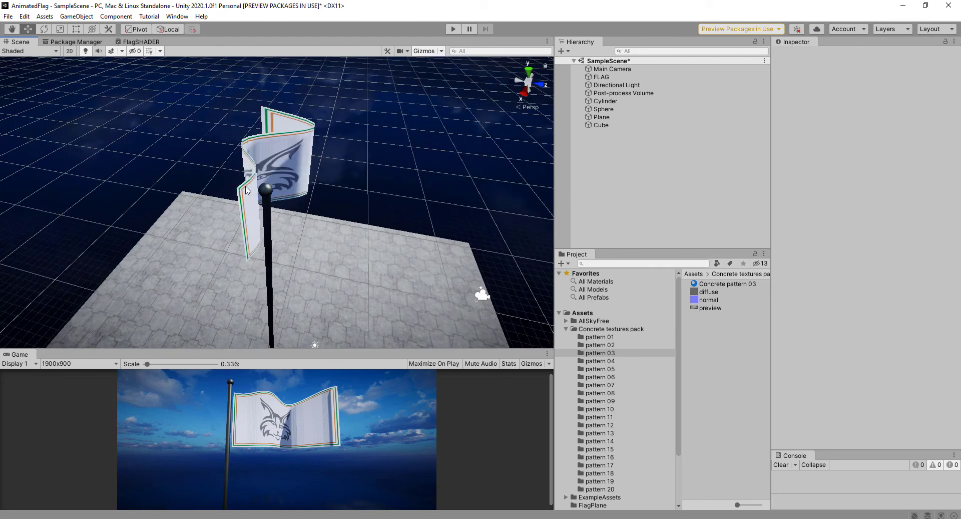
Select the FLAG object and move it along the Z axis to a Z position of 0.49
alt+drag(246, 190, 248, 178)
click(313, 219)
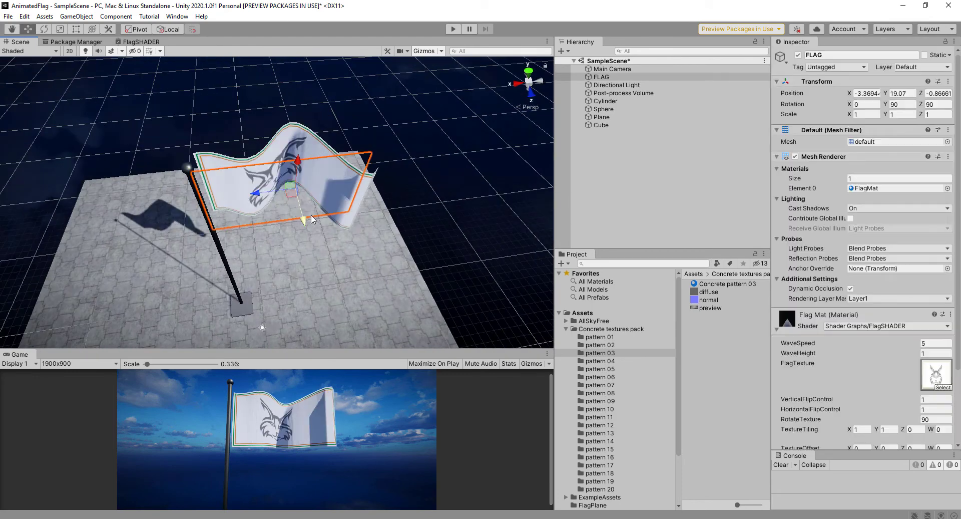
drag(305, 221, 309, 235)
Test the flag in Play mode, set its material's WaveSpeed to 4.36 and WaveHeight to 0.65, and leave Play mode
click(449, 30)
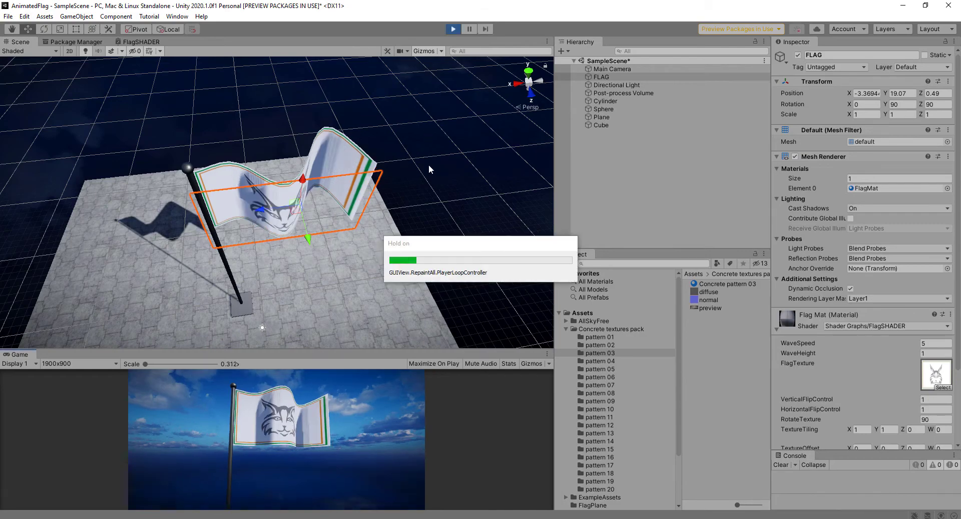
alt+drag(427, 170, 371, 163)
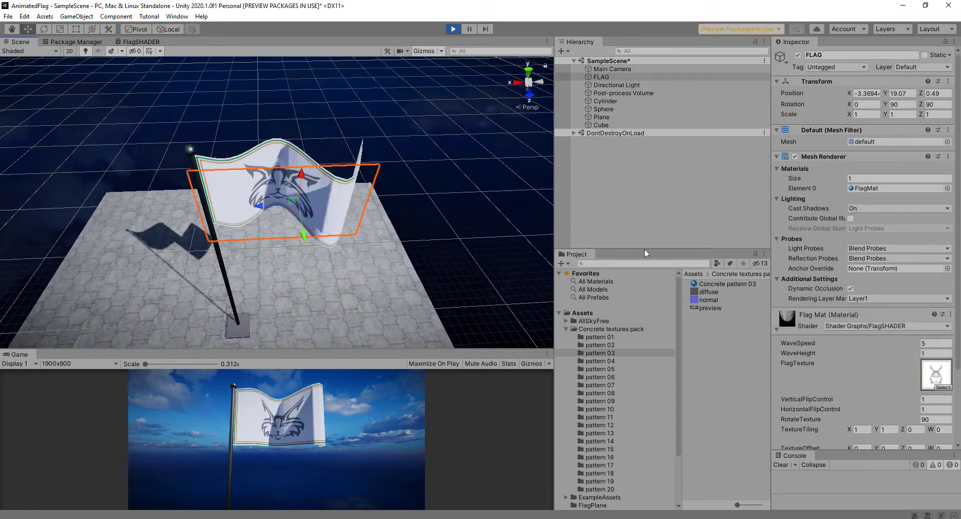
drag(912, 343, 915, 355)
click(915, 353)
alt+drag(496, 225, 473, 65)
click(452, 29)
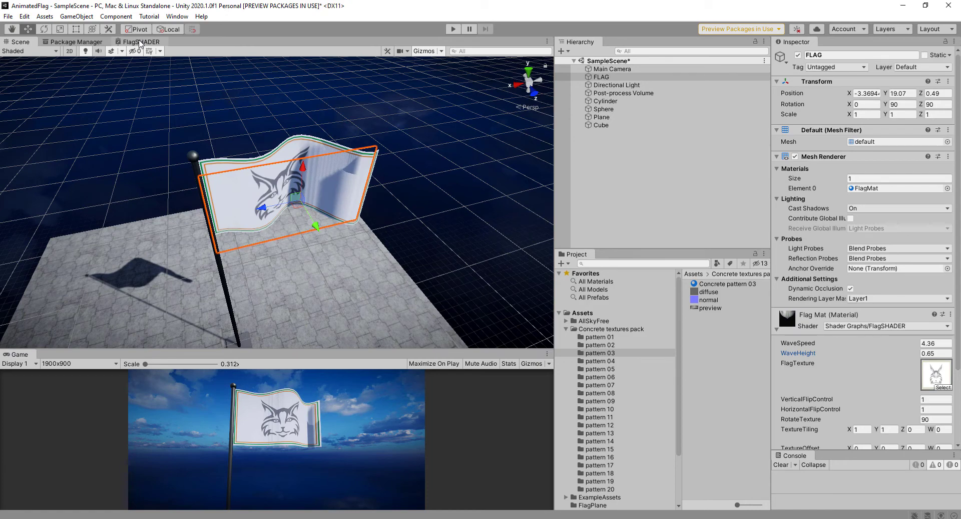
Open the FlagSHADER graph maximized and line up the UV, Split and Multiply mask nodes compactly beside the final wave Multiply
click(140, 42)
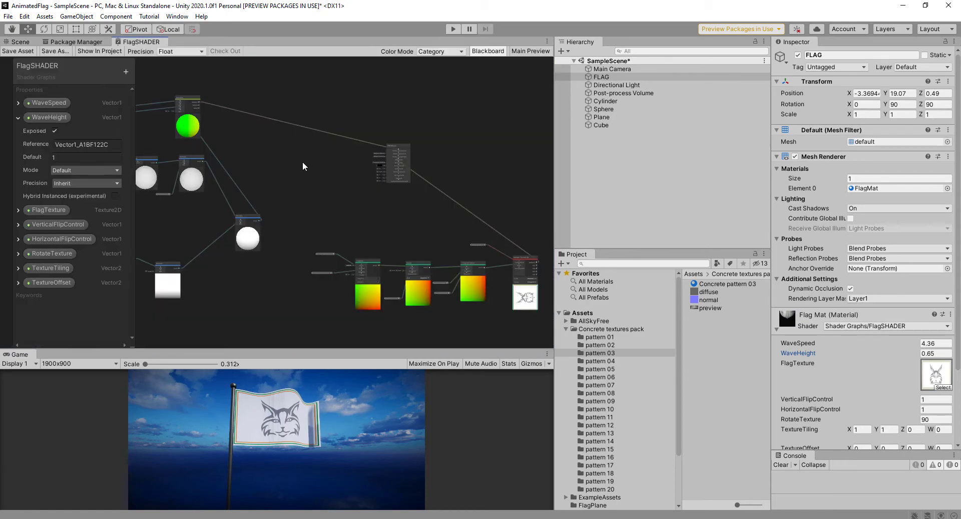
key(shift+space)
middle_drag(383, 318, 710, 374)
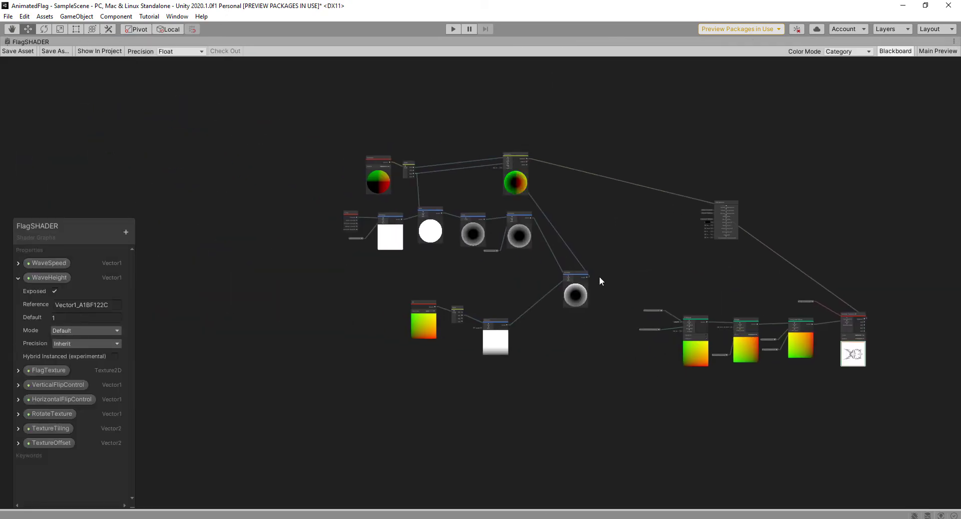
scroll(600, 277, up, 3)
drag(448, 339, 501, 269)
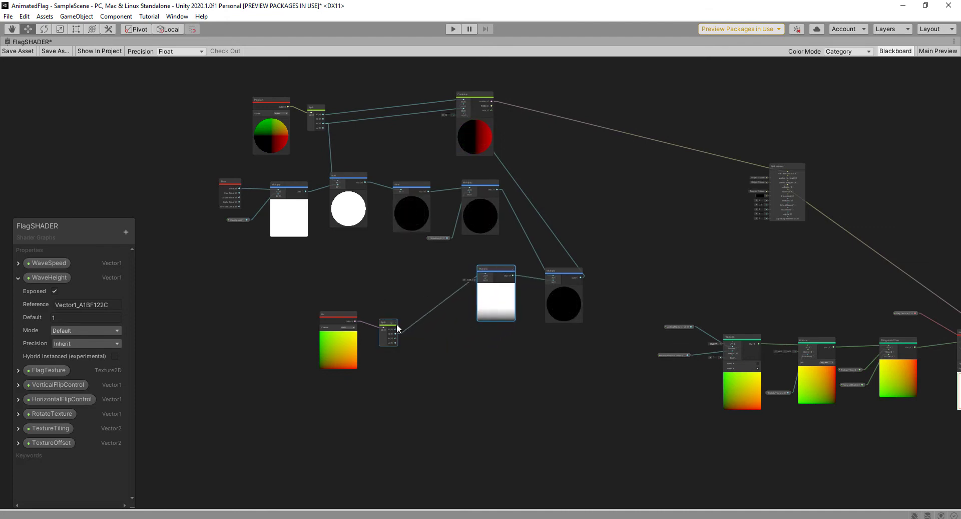
drag(397, 327, 454, 275)
drag(337, 313, 400, 266)
drag(565, 270, 561, 272)
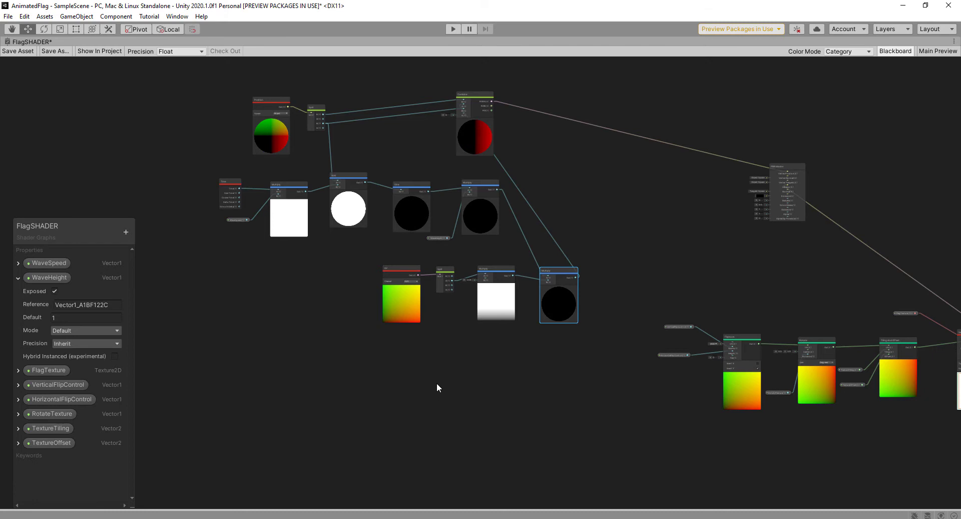
Return to the Scene view and orbit around the flag to examine its wave from several angles
middle_drag(436, 396, 518, 358)
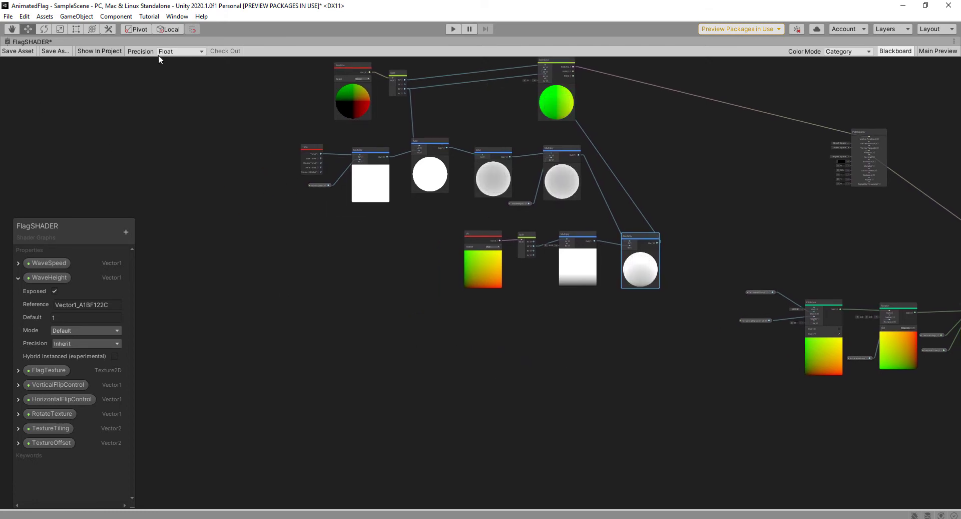
click(290, 158)
key(shift+space)
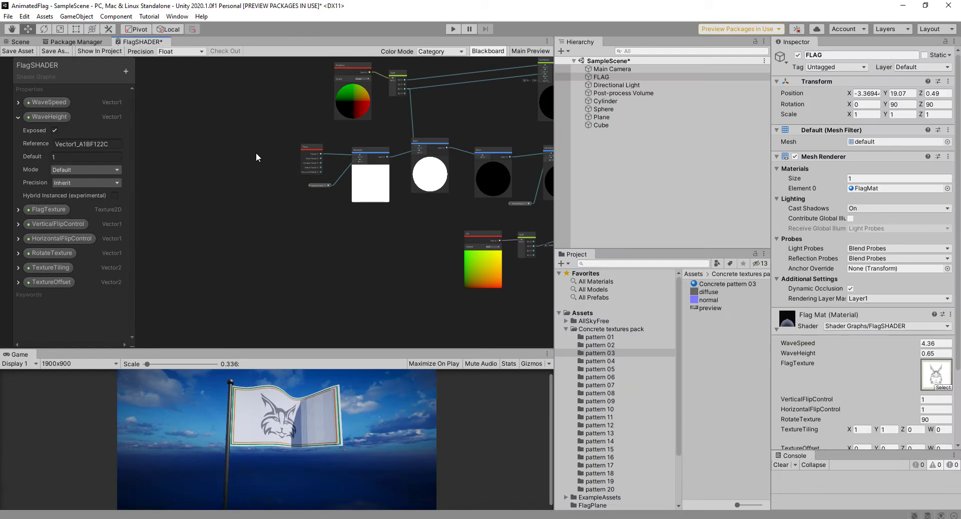
click(20, 42)
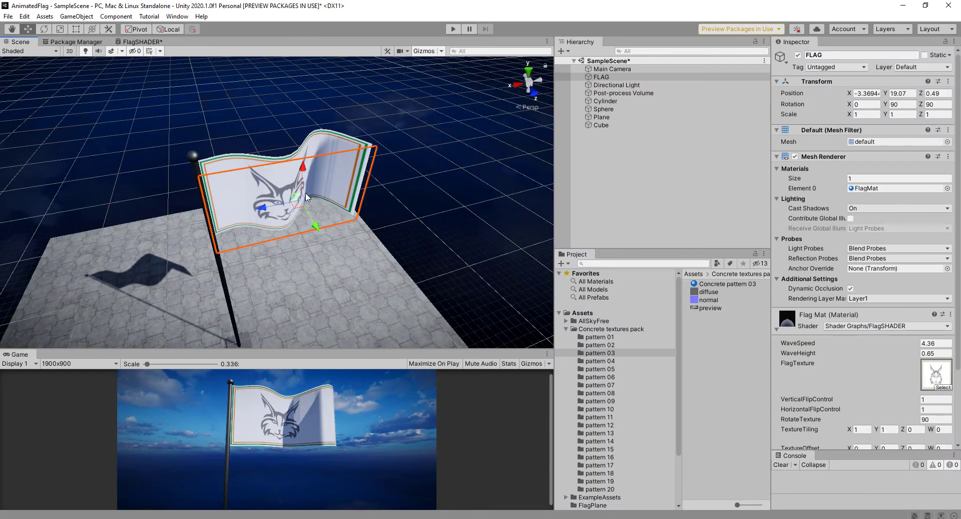
alt+drag(253, 180, 217, 178)
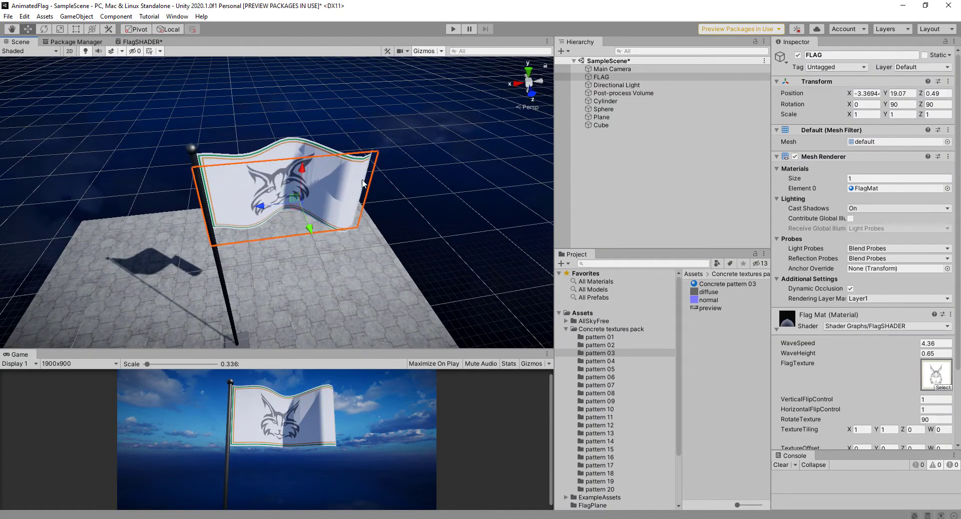
alt+drag(363, 183, 346, 172)
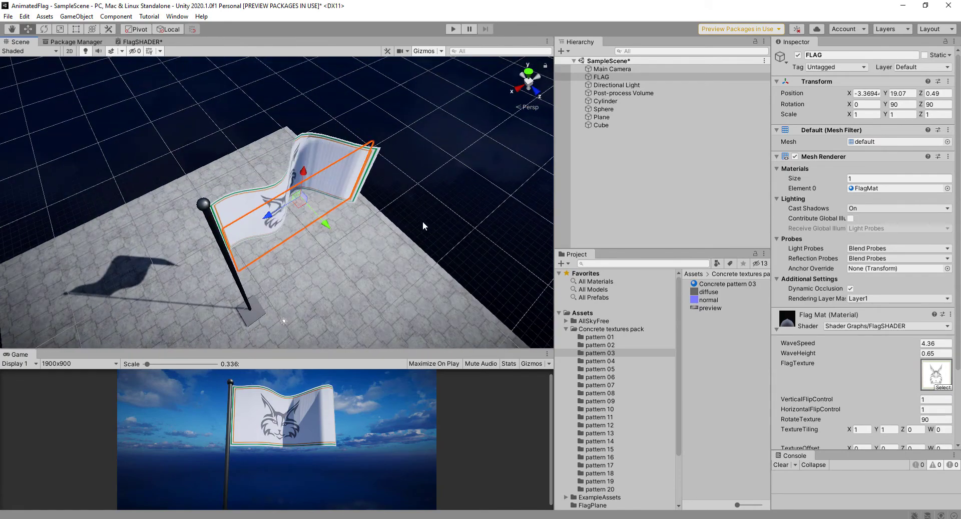
alt+drag(423, 226, 461, 235)
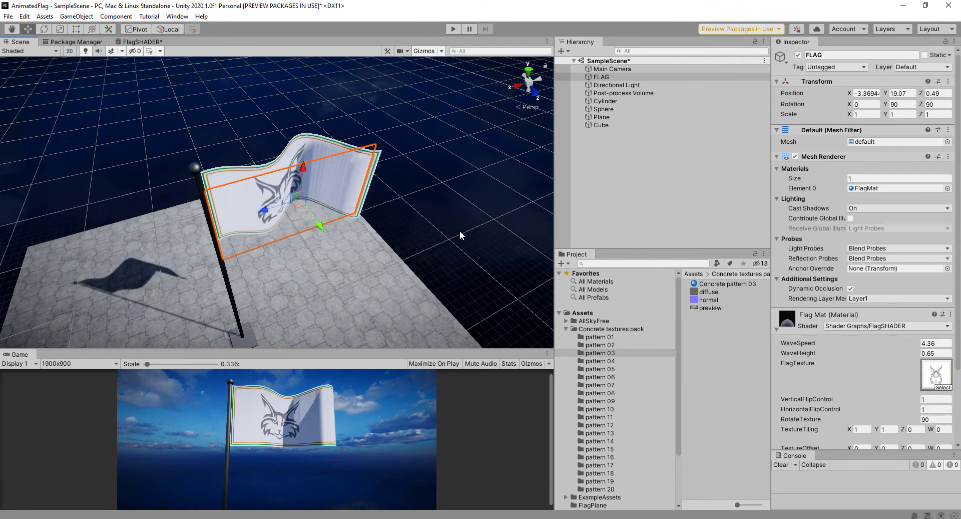
alt+drag(411, 230, 447, 216)
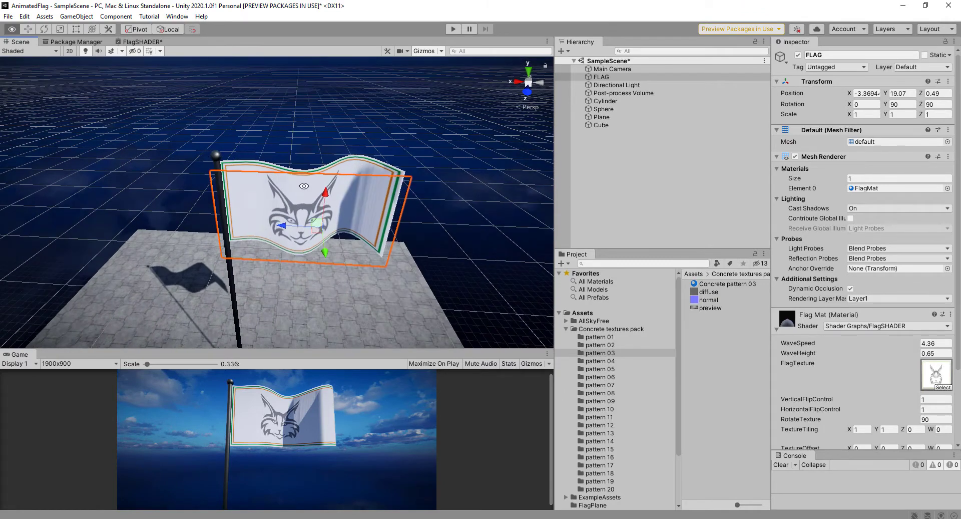
Reopen the FlagSHADER graph maximized, raise the Blackboard, and shift the UV mask node chain farther from the Time and WaveSpeed nodes
click(142, 42)
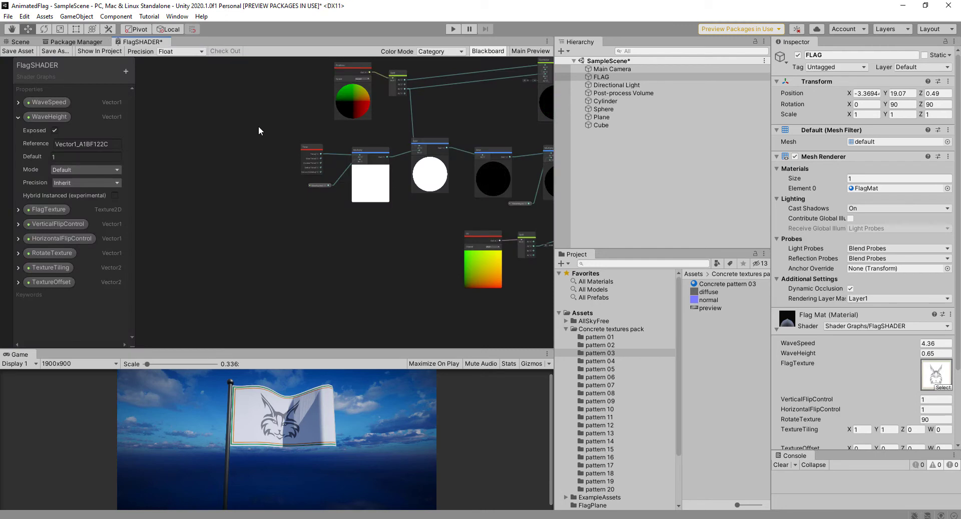
key(shift+space)
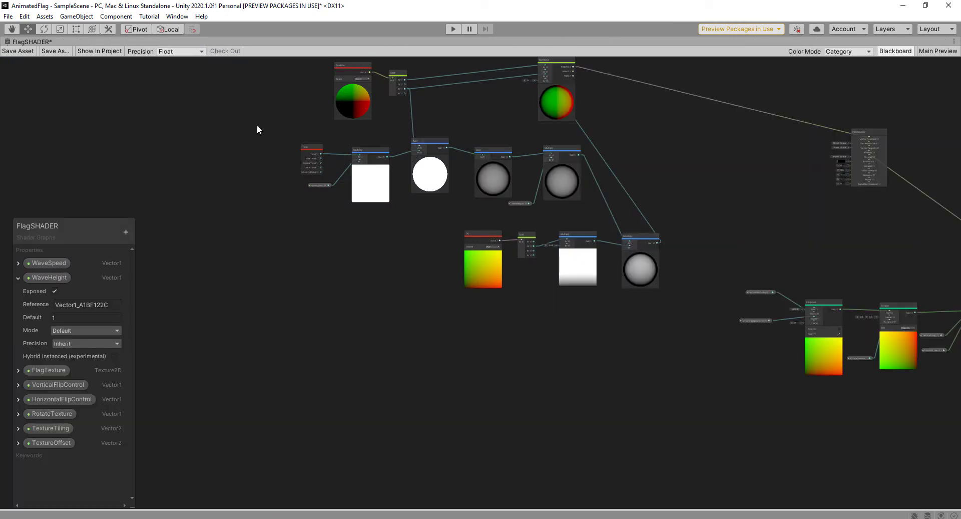
drag(72, 228, 76, 111)
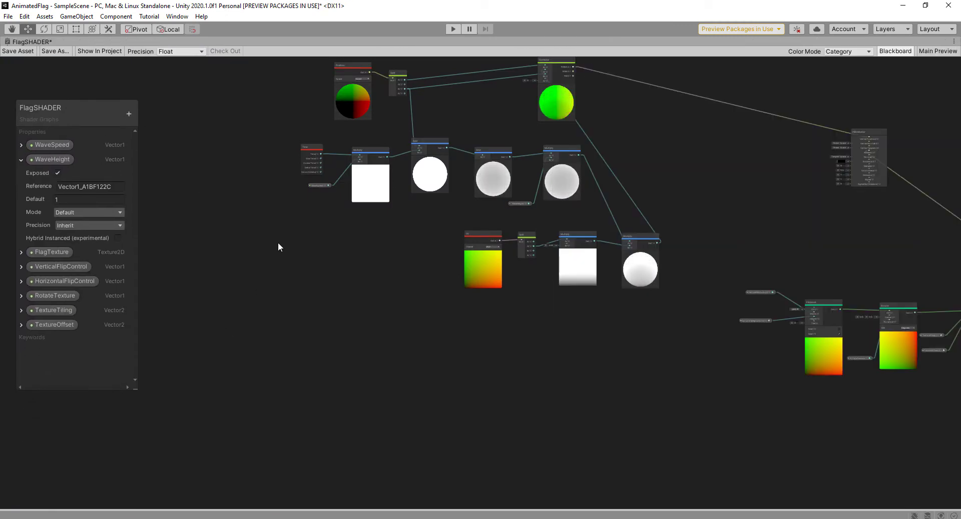
middle_drag(629, 306, 573, 306)
middle_drag(474, 351, 590, 375)
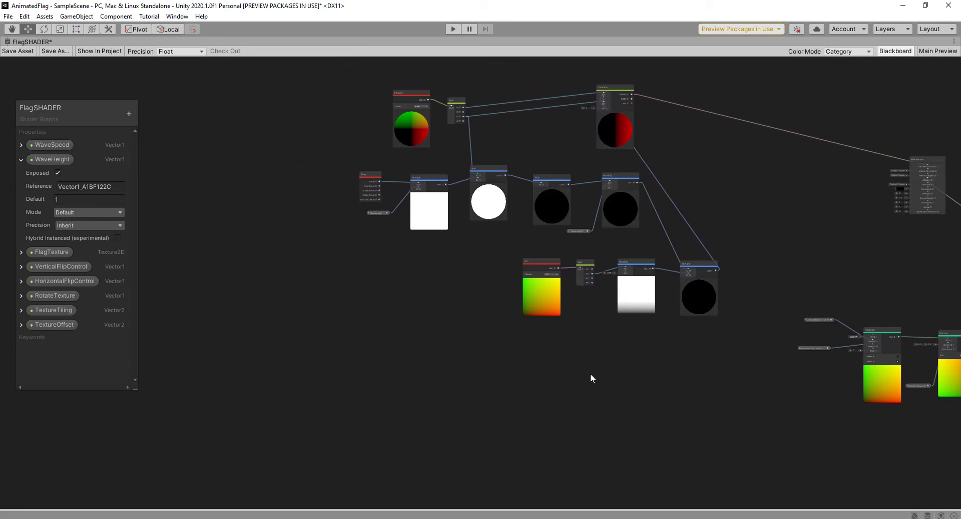
drag(734, 345, 583, 294)
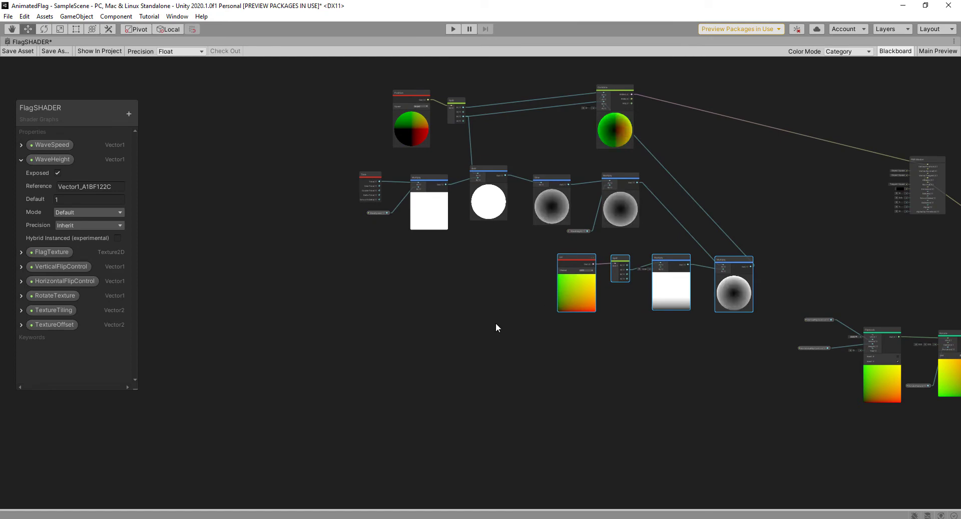
Add a Tiling And Offset node below the WaveSpeed node and move the Time node farther away from its Multiply
scroll(481, 313, up, 3)
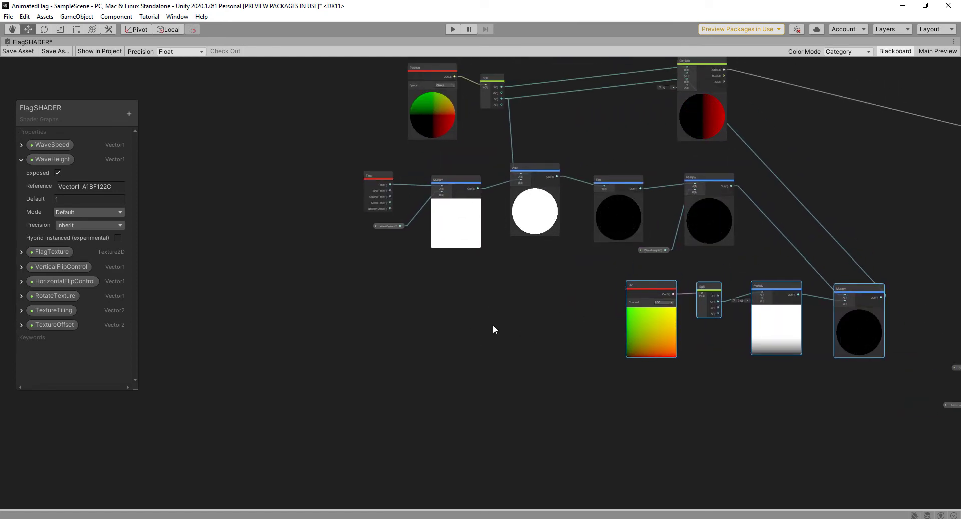
key(space)
text(til)
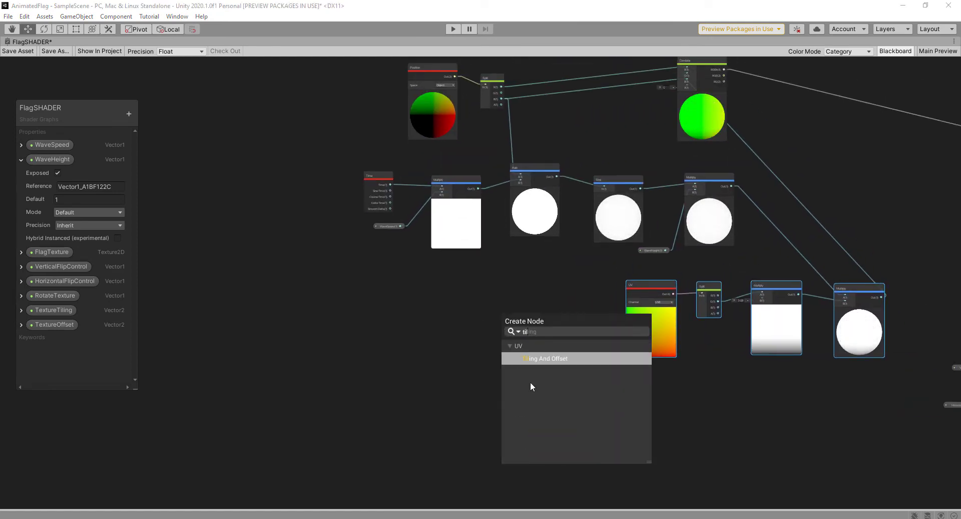
click(551, 359)
drag(384, 178, 259, 181)
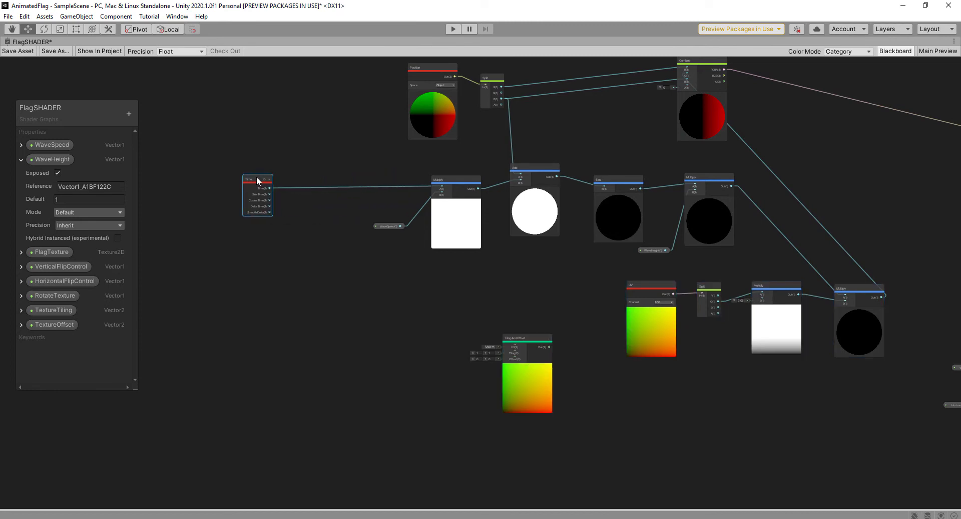
drag(530, 345, 366, 307)
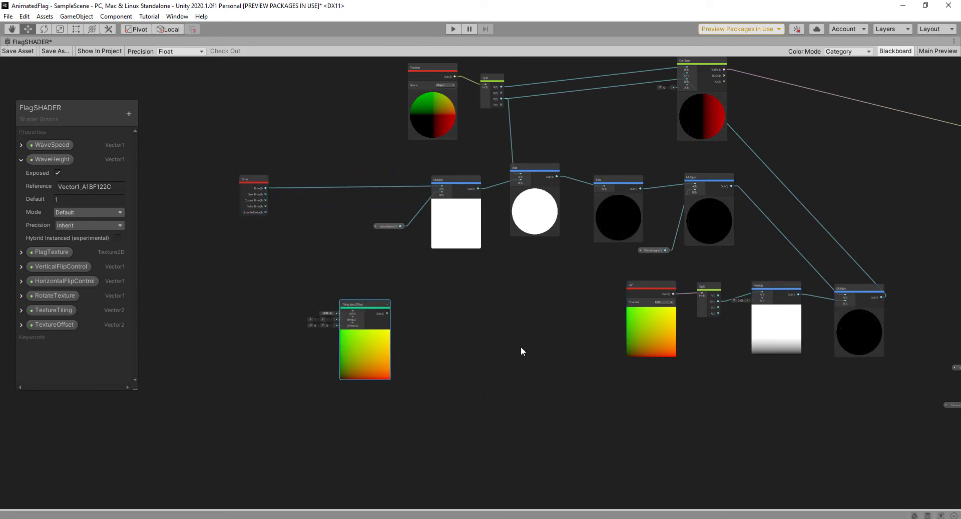
Add a Gradient Noise node beside Tiling And Offset and connect Tiling And Offset's output to its UV input
click(518, 345)
key(space)
text(gr)
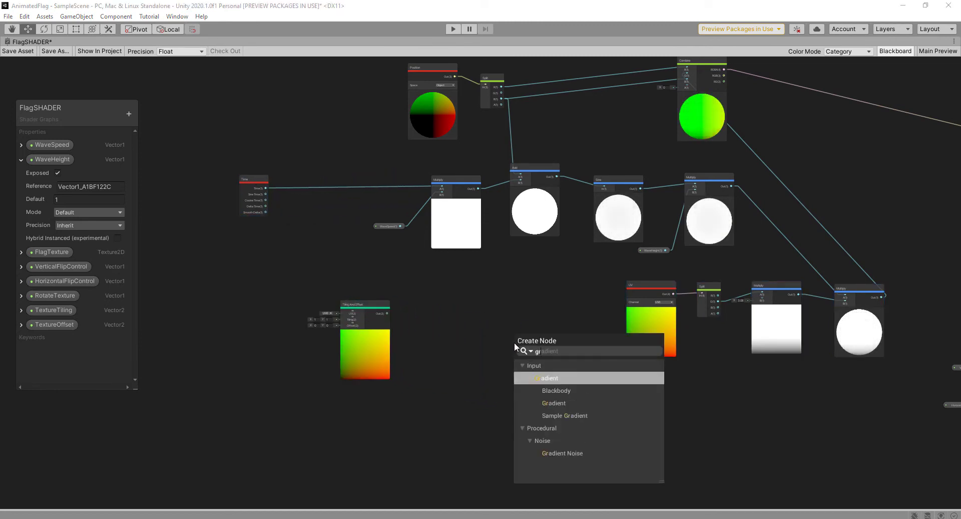
click(582, 452)
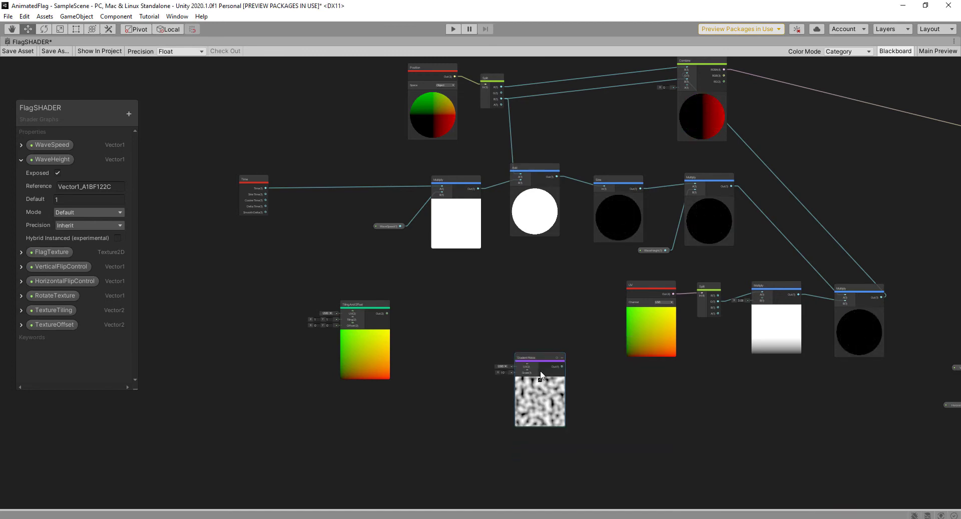
drag(534, 357, 461, 303)
scroll(398, 324, up, 2)
drag(386, 310, 453, 307)
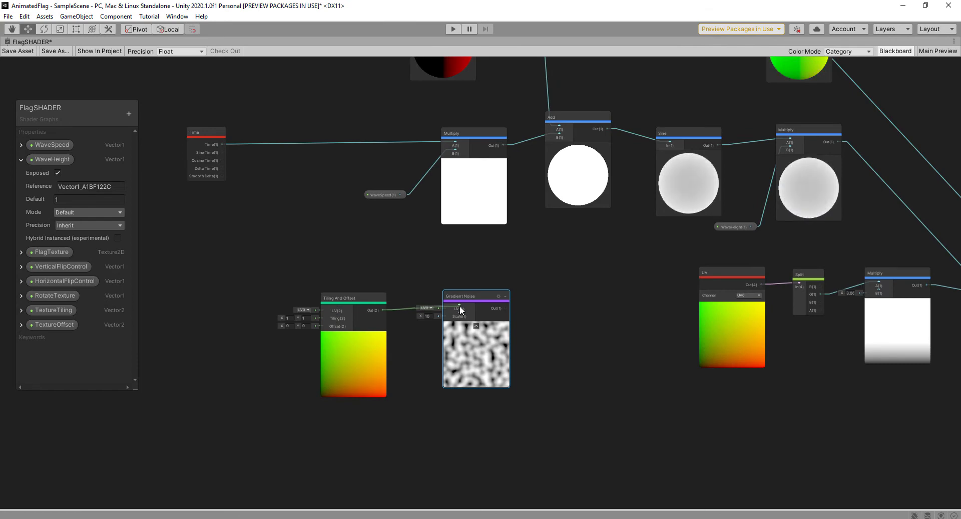
Set the Gradient Noise node's Scale to 4
scroll(449, 309, up, 3)
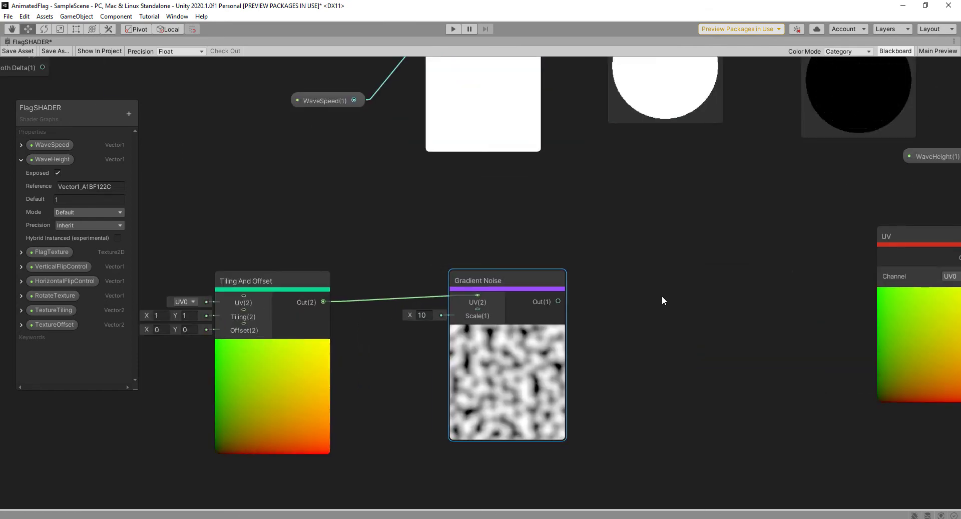
middle_drag(662, 295, 795, 281)
scroll(794, 279, up, 1)
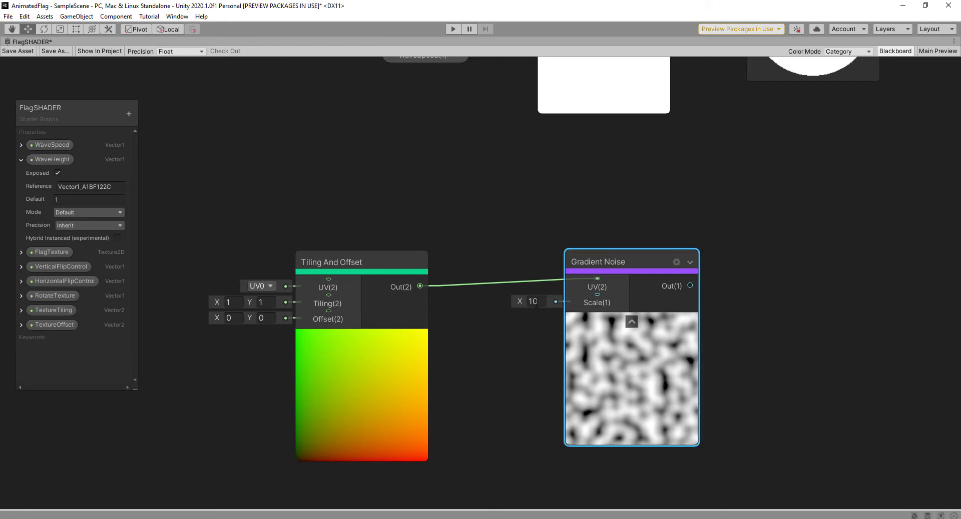
drag(517, 299, 488, 293)
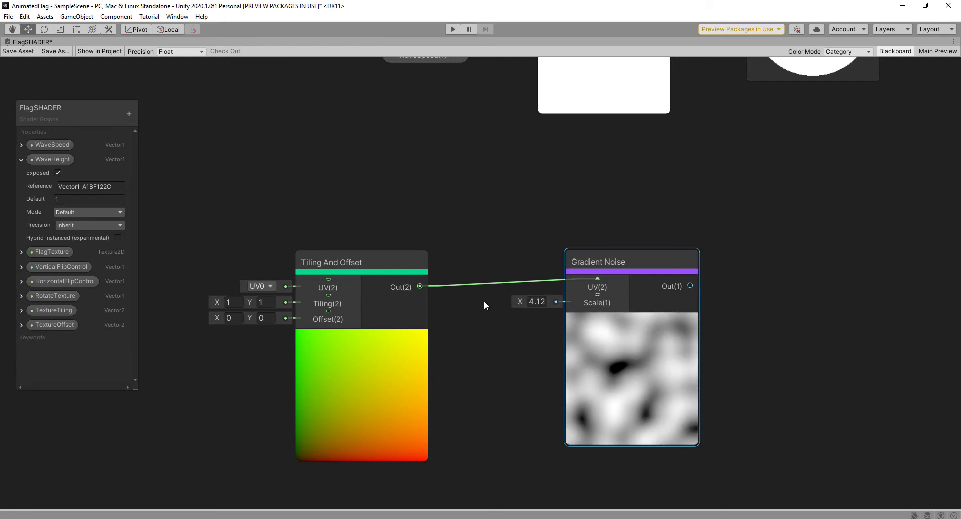
drag(544, 301, 504, 296)
text(4)
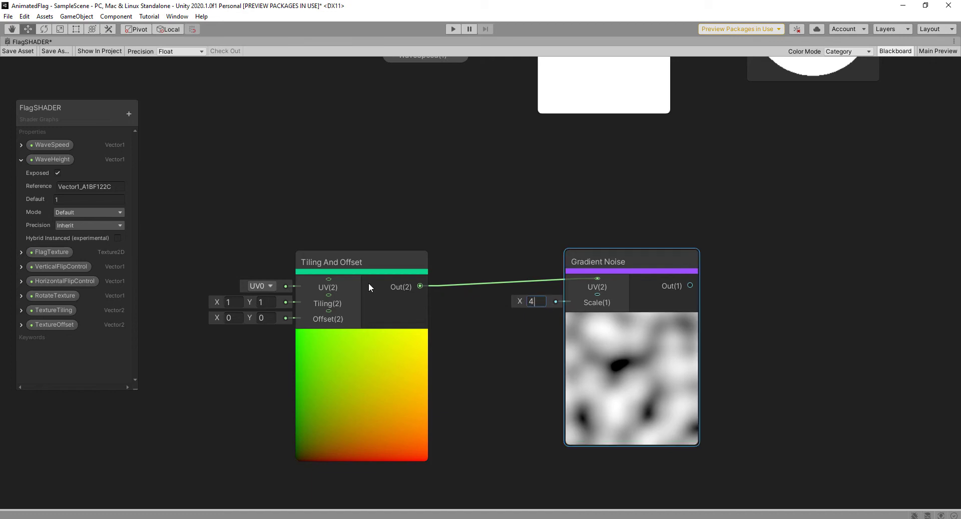
Add a Vector1 property named Wave to the Blackboard and collapse its settings
click(128, 114)
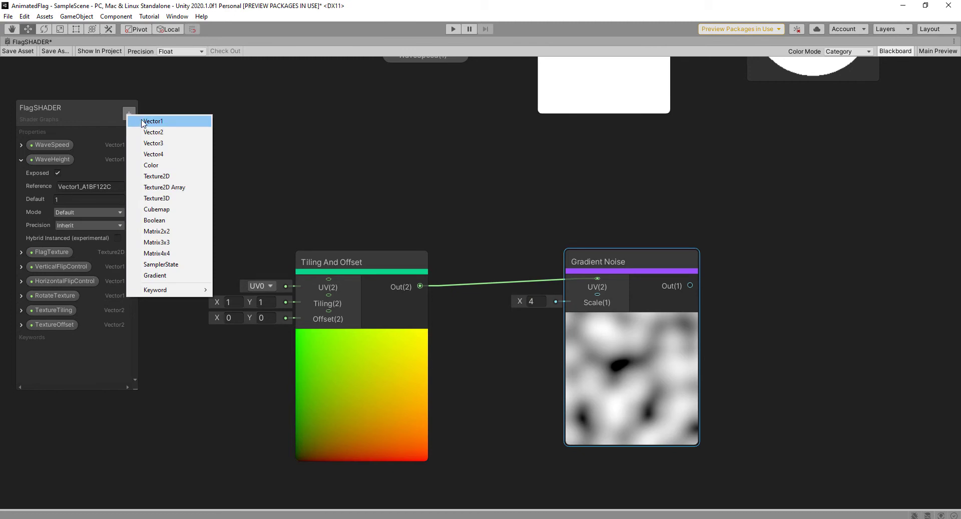
click(142, 121)
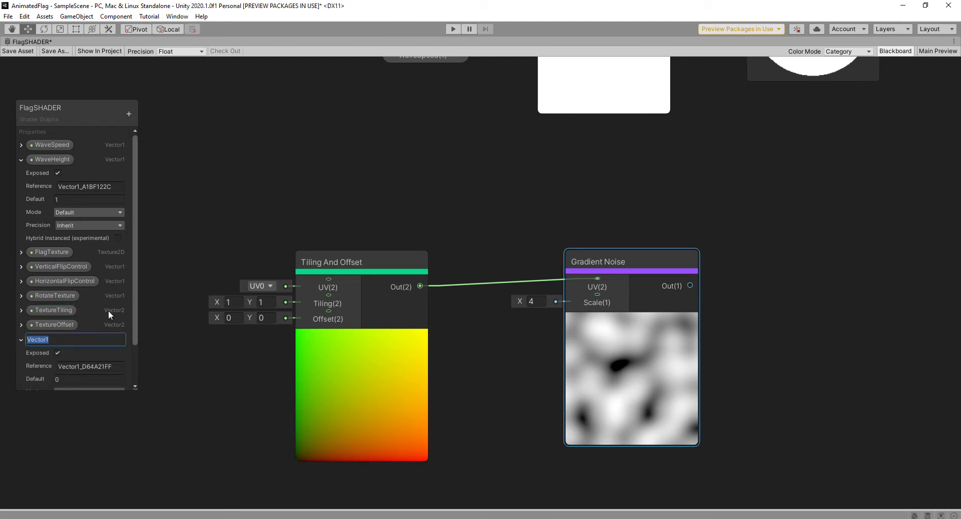
text(Wavw)
key(BackSpace)
text(e)
click(147, 389)
click(22, 339)
Reorder the Wave property directly below WaveHeight and wire a Wave node into Gradient Noise's Scale input
drag(40, 339, 38, 166)
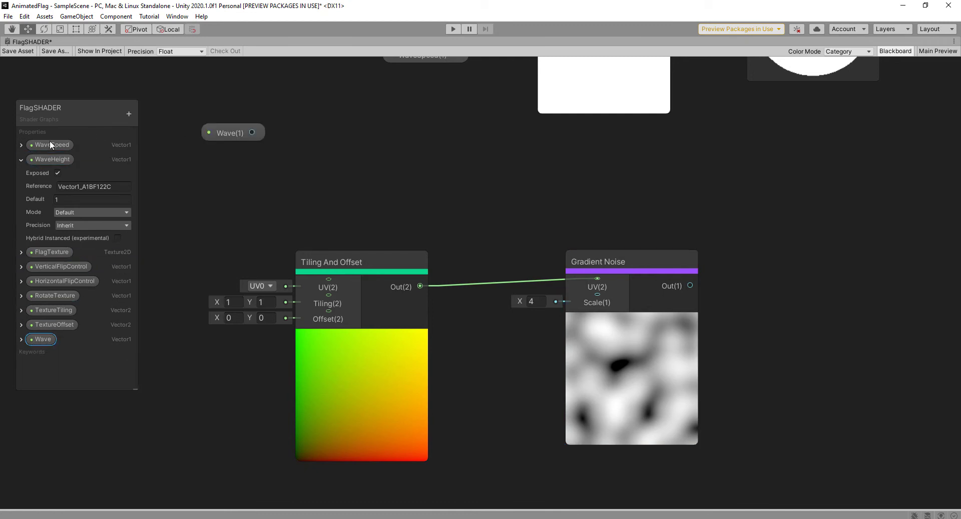
click(21, 160)
drag(40, 261, 65, 165)
drag(226, 136, 598, 294)
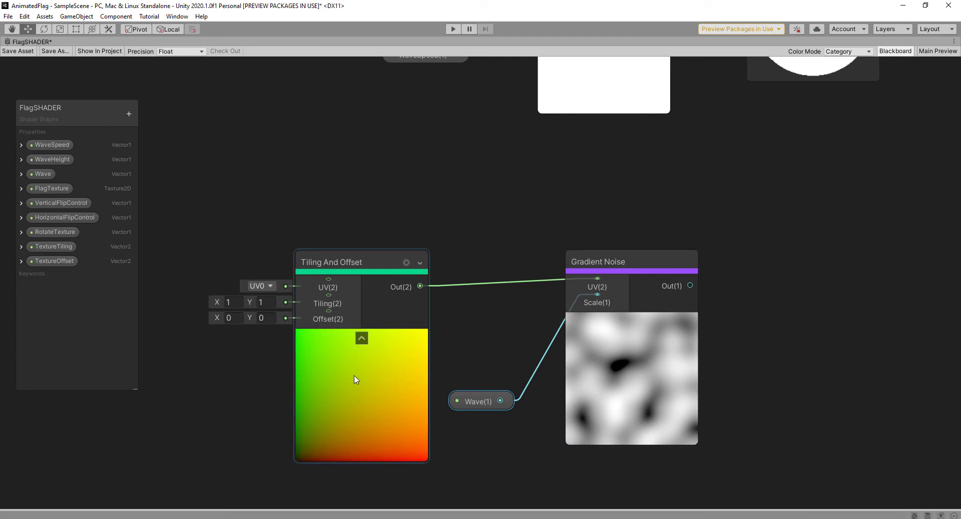
Add a Vector 2 node in the open area between the Time and Tiling And Offset nodes
middle_drag(469, 295, 583, 343)
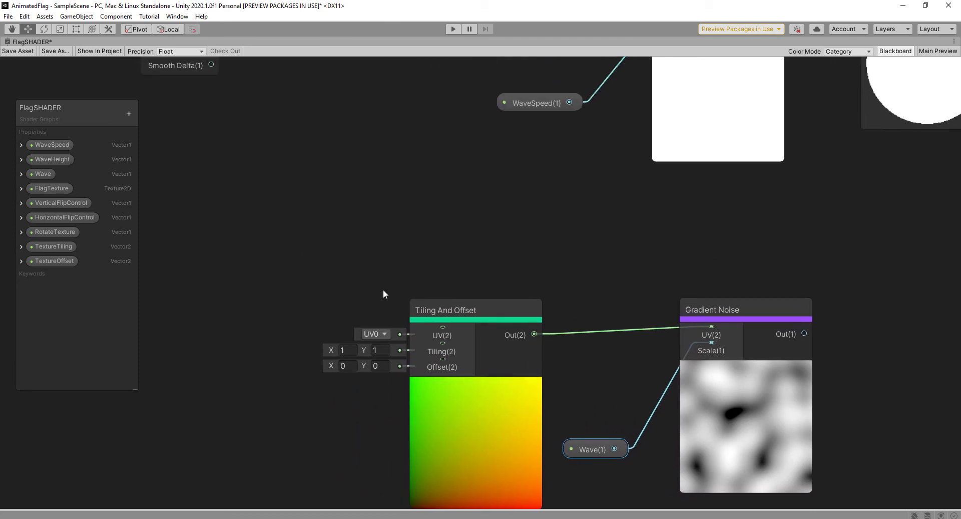
middle_drag(383, 289, 415, 328)
scroll(417, 284, down, 1)
middle_drag(394, 271, 435, 297)
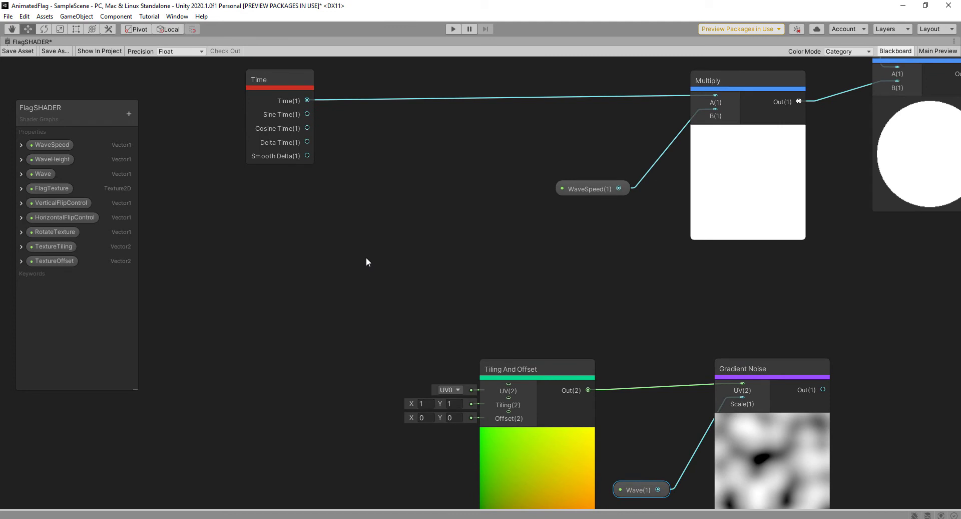
middle_drag(367, 261, 382, 260)
key(space)
text(v)
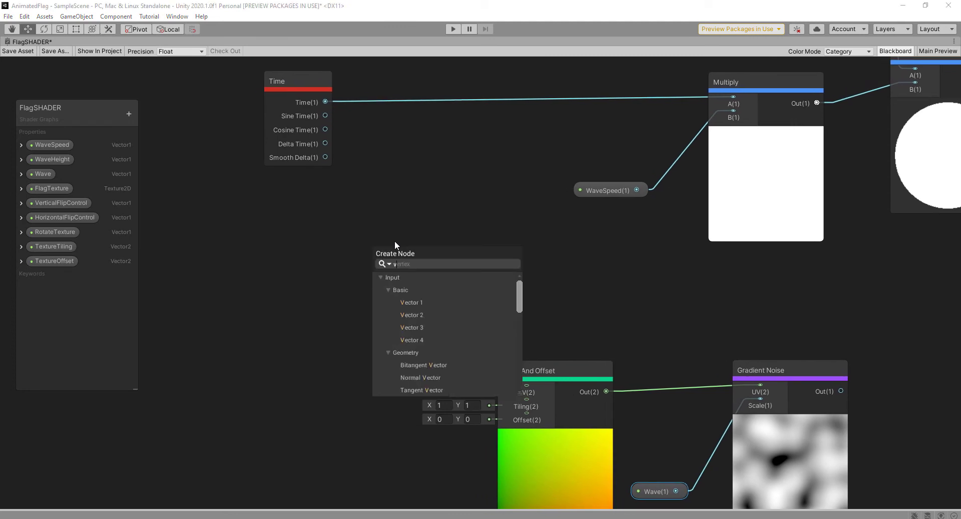
text(ect)
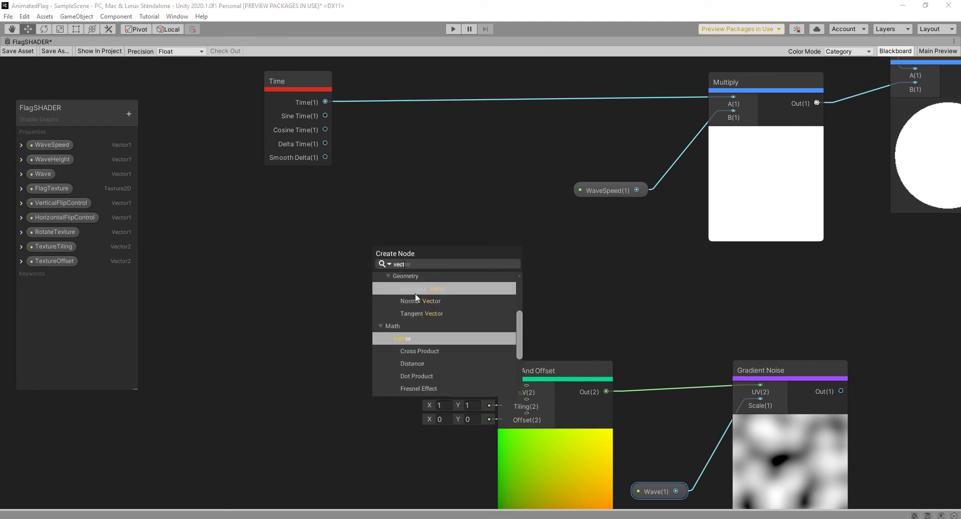
scroll(418, 301, up, 2)
click(423, 298)
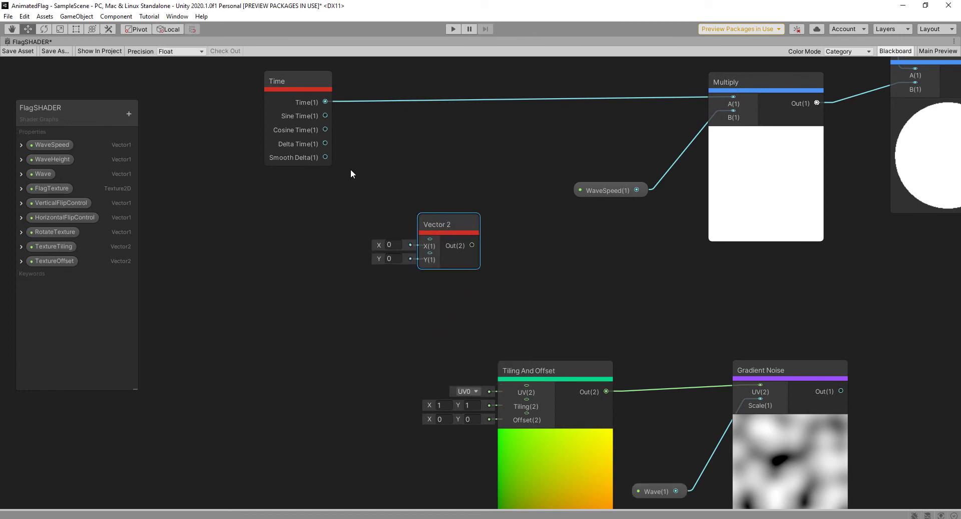
Wire Sine Time and Cosine Time into Vector 2's X and Y, and connect its output to Tiling And Offset's Offset input
drag(324, 117, 430, 239)
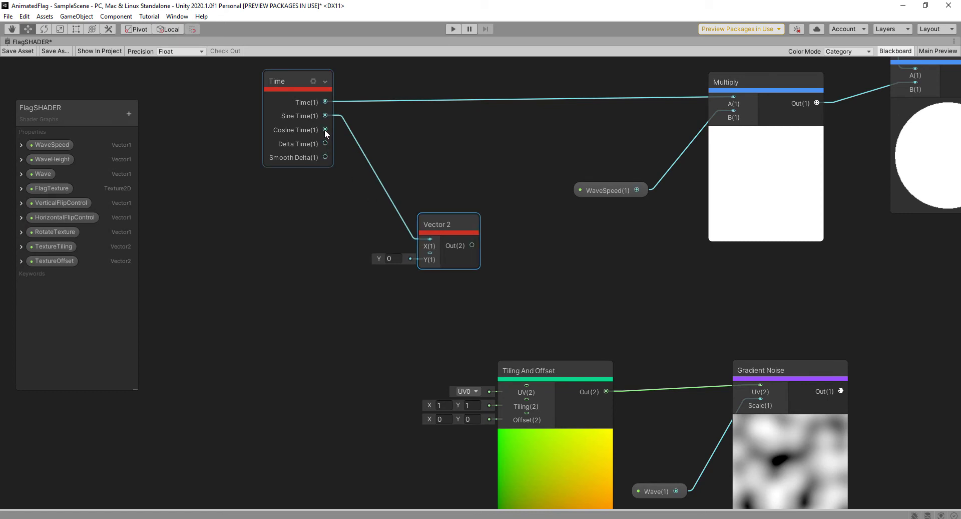
drag(325, 129, 431, 255)
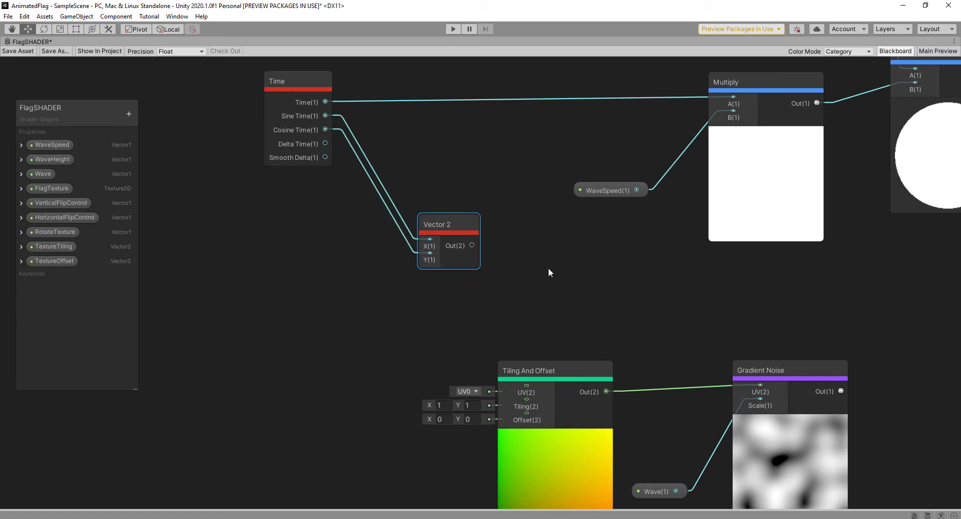
middle_drag(543, 268, 469, 230)
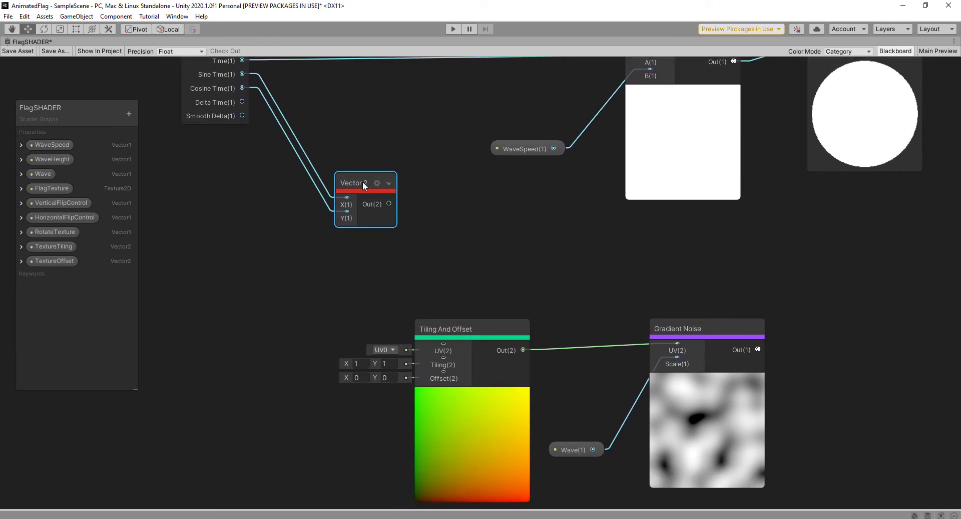
drag(363, 181, 302, 275)
drag(470, 326, 513, 252)
drag(323, 298, 487, 309)
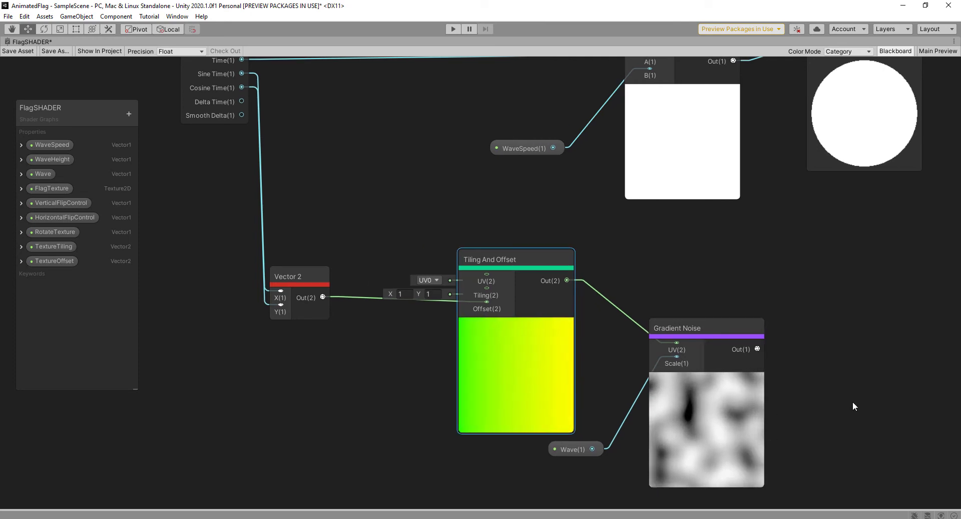
Duplicate the UV, Split and two Multiply nodes of the mask chain and place the copies below Gradient Noise
middle_drag(852, 401, 482, 360)
scroll(801, 363, down, 4)
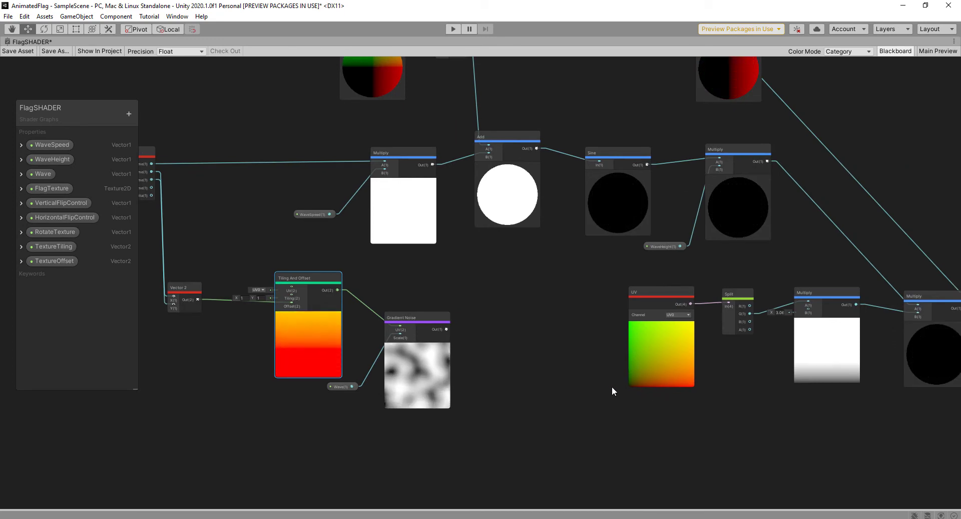
middle_drag(613, 387, 492, 371)
drag(863, 414, 491, 288)
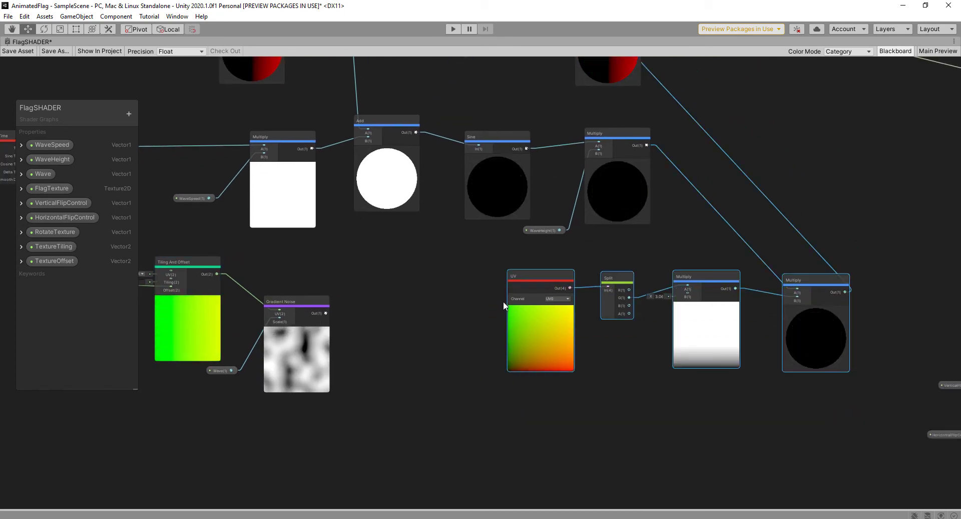
key(ctrl+d)
drag(548, 347, 212, 448)
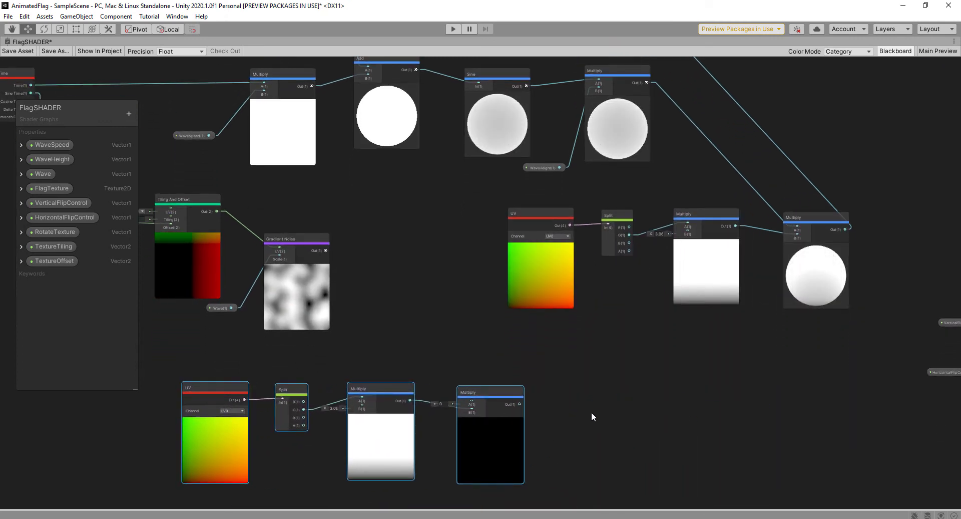
Connect Gradient Noise's output to the A input of the last Multiply in the duplicated chain
middle_drag(556, 412, 527, 422)
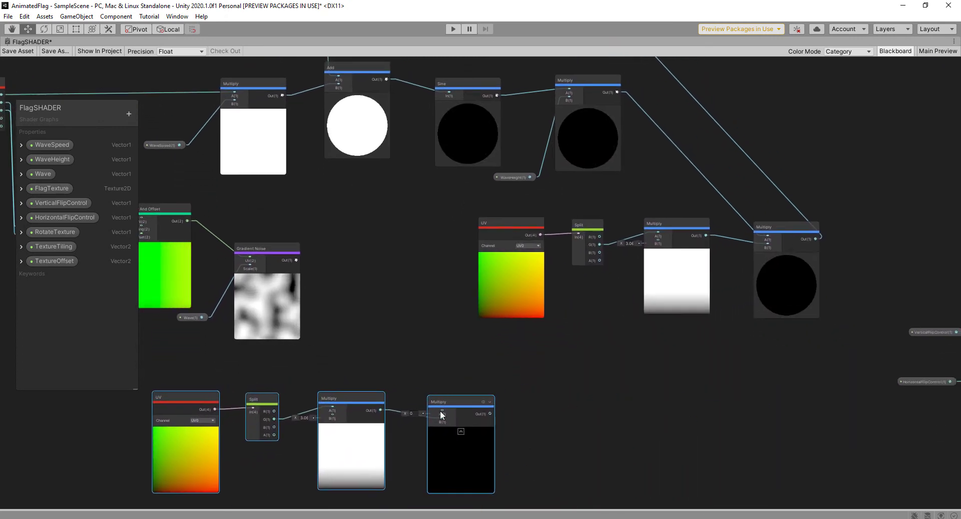
drag(454, 423, 442, 432)
middle_drag(584, 399, 623, 369)
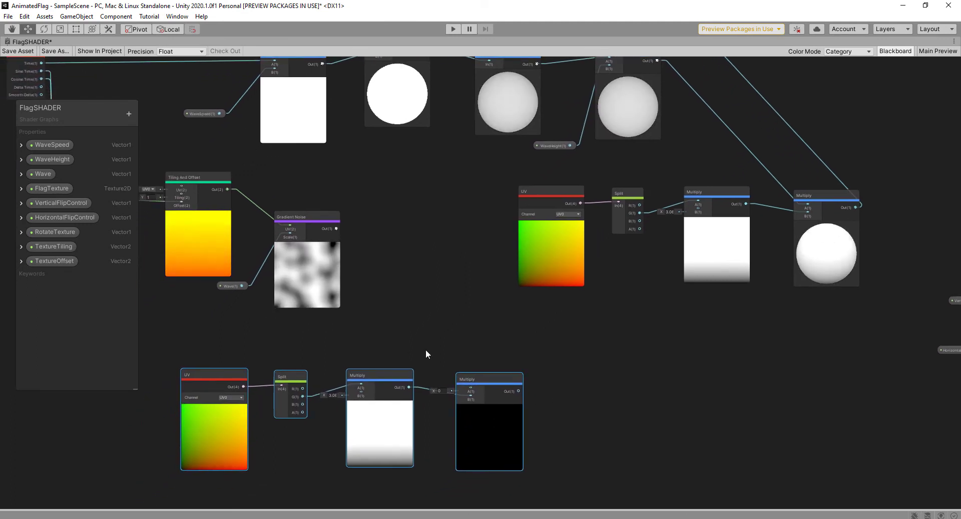
drag(336, 228, 471, 386)
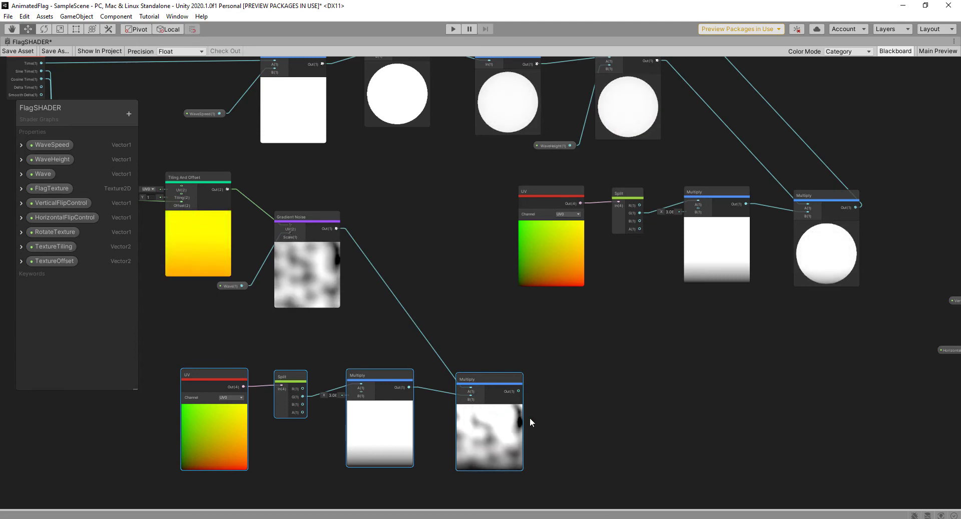
Add an Add node in the space between the Combine node and the PBR Master node
scroll(651, 357, down, 1)
middle_drag(658, 355, 533, 412)
scroll(674, 352, down, 1)
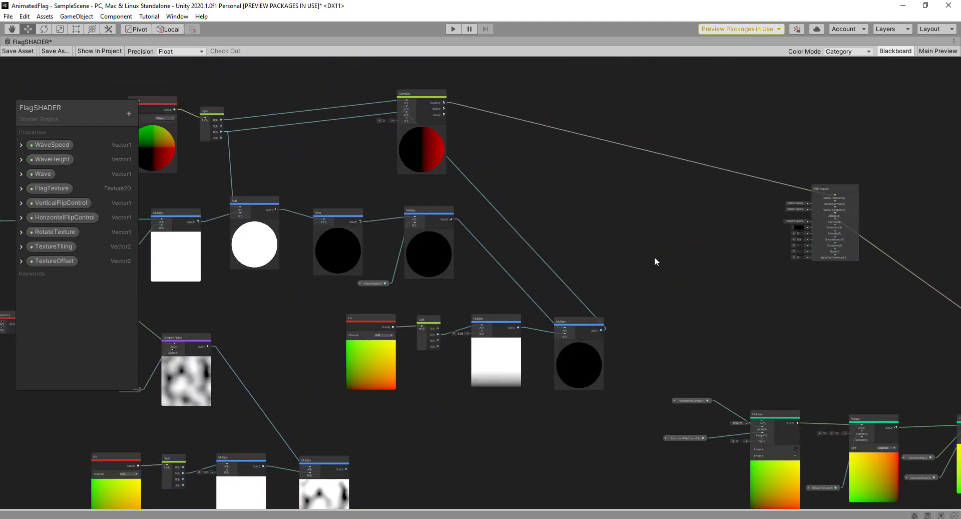
key(space)
text(add)
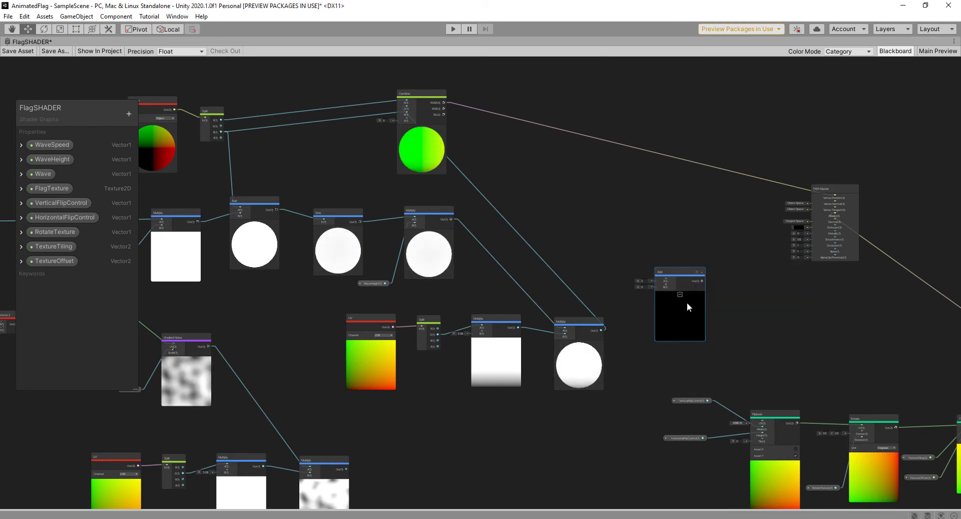
click(693, 305)
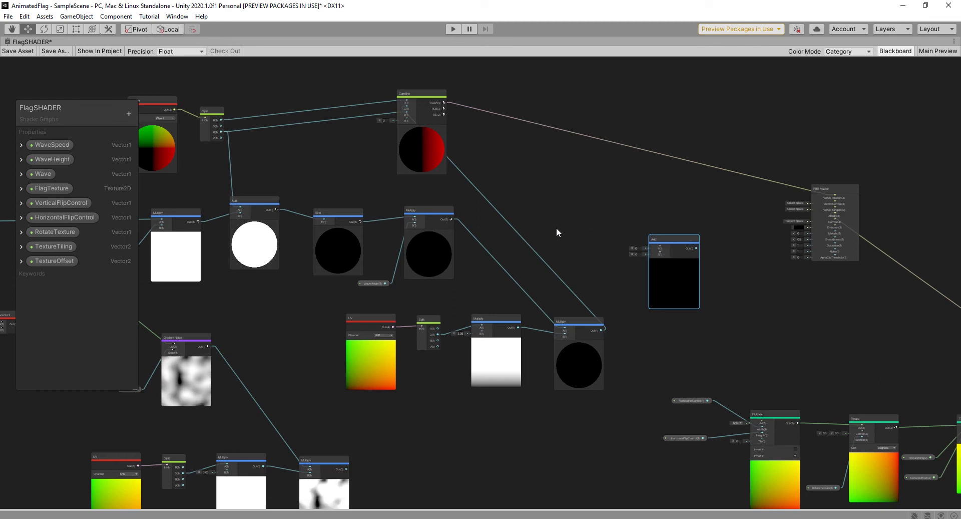
drag(667, 235, 642, 210)
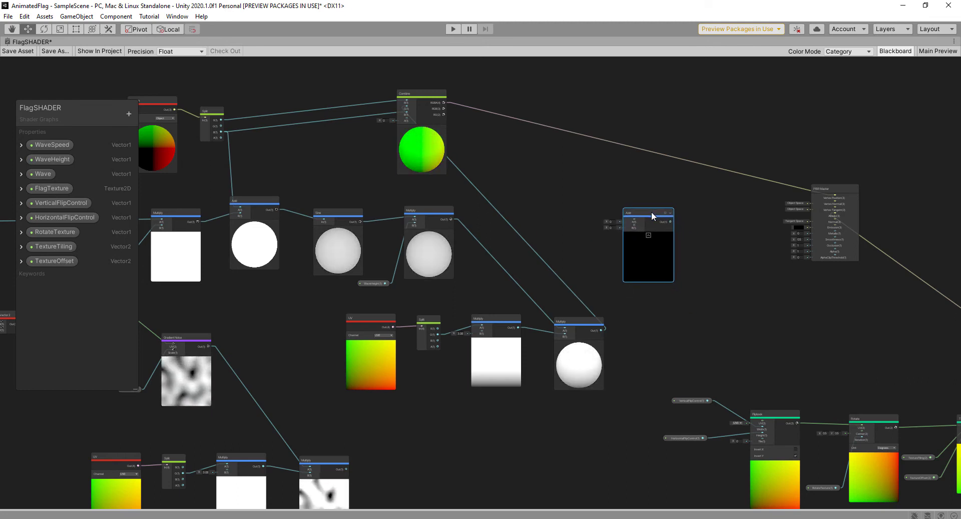
Feed Combine's RGBA output and the duplicated chain's final Multiply into the Add node, and connect Add to PBR Master's Vertex Position
click(686, 161)
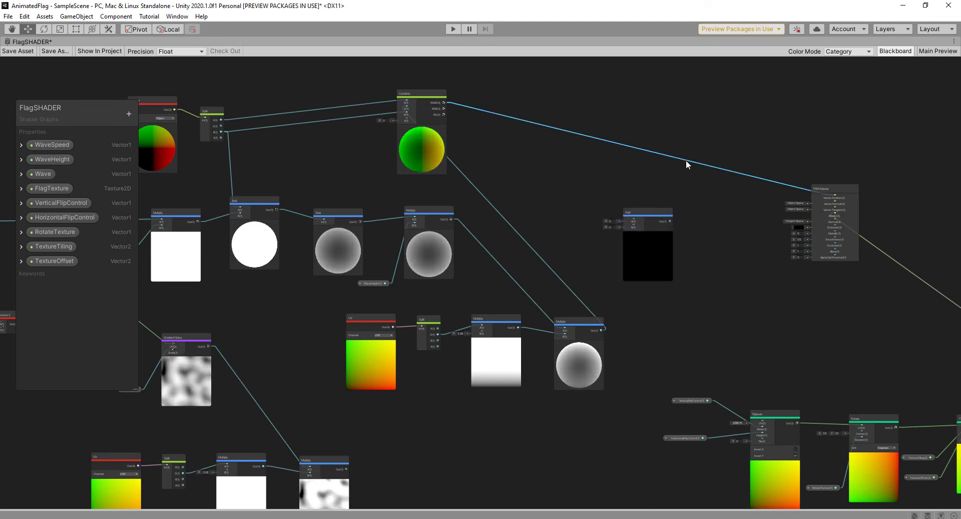
drag(444, 103, 541, 156)
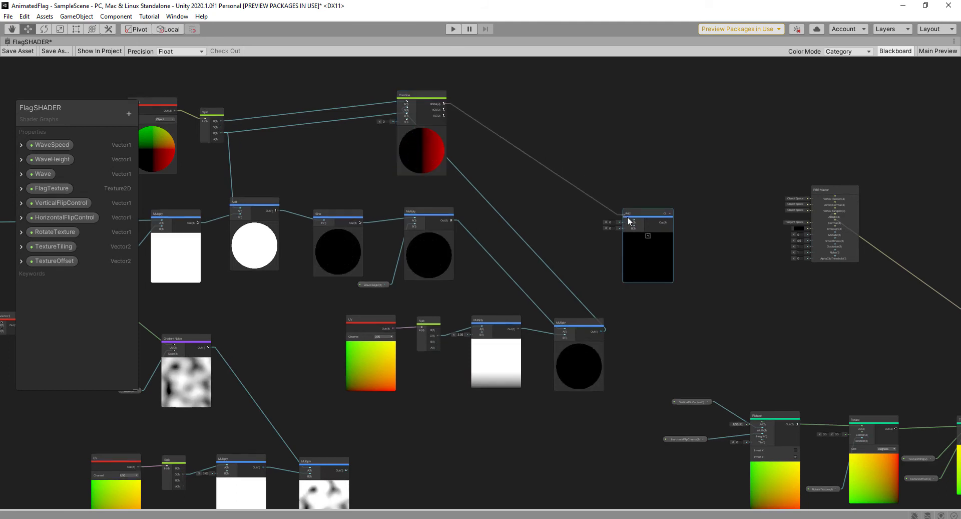
drag(630, 221, 662, 219)
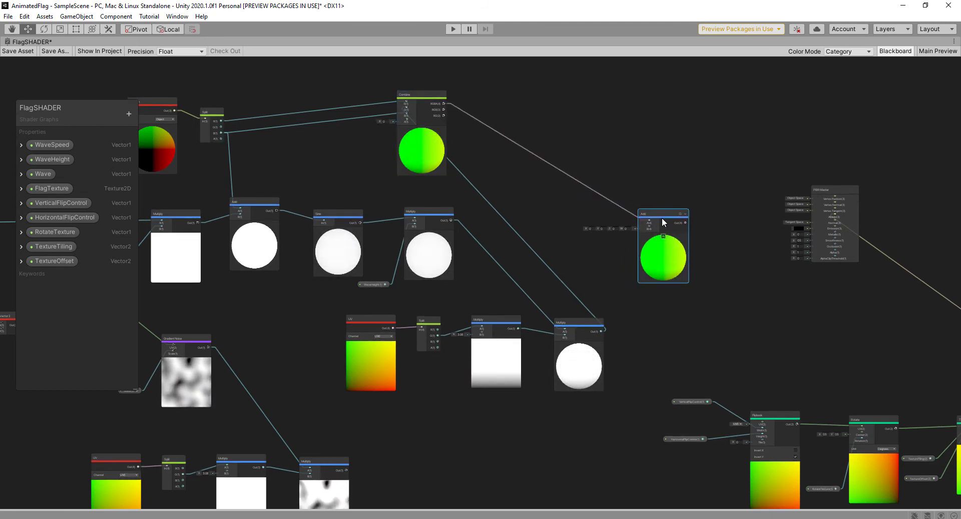
drag(347, 470, 650, 221)
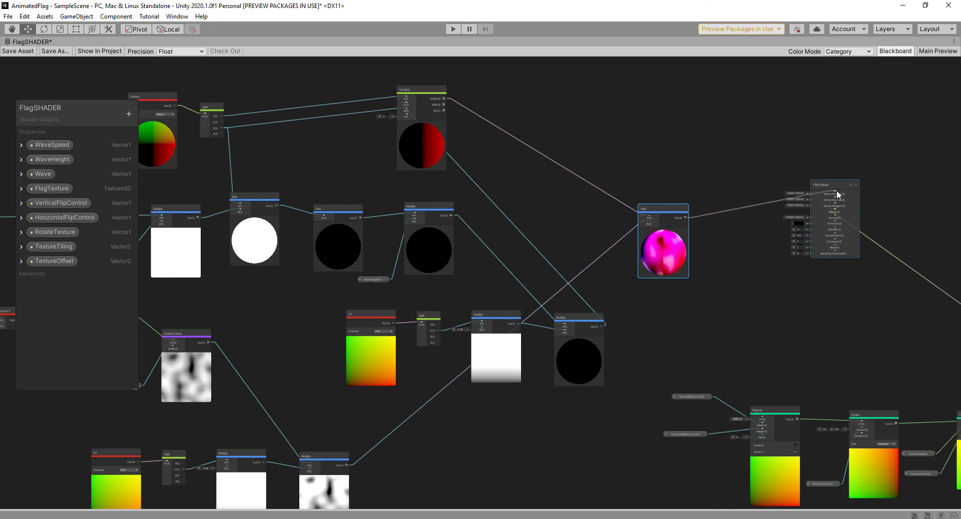
drag(836, 190, 837, 192)
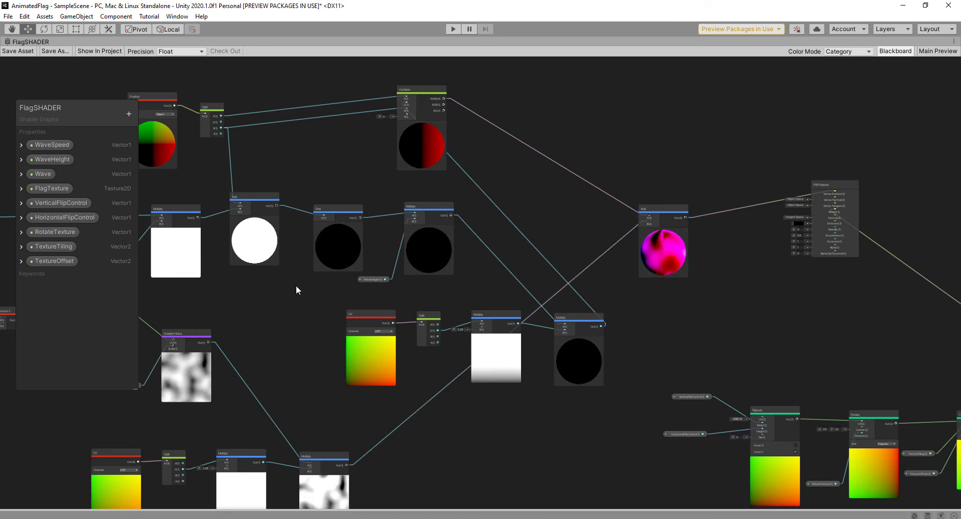
Return to the Scene view and set the flag material's Wave value to 0.97
key(shift+space)
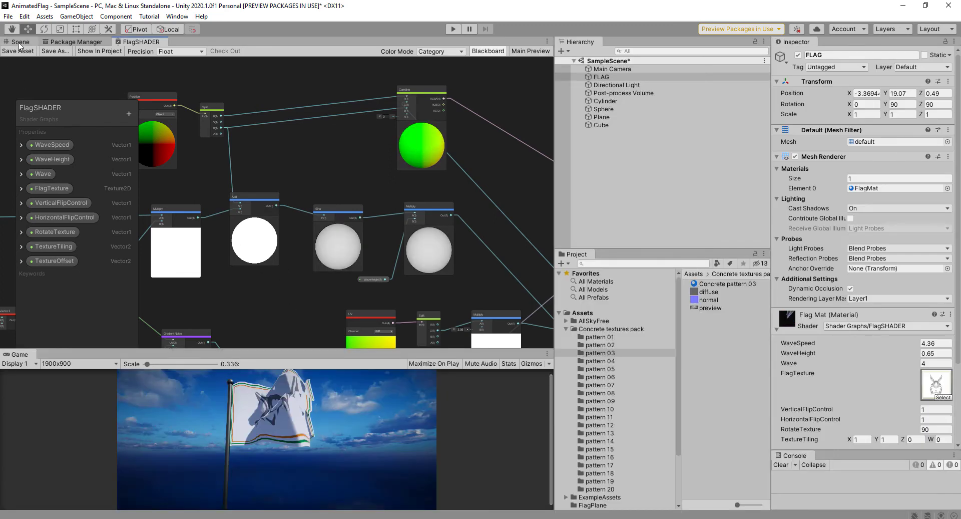
click(20, 42)
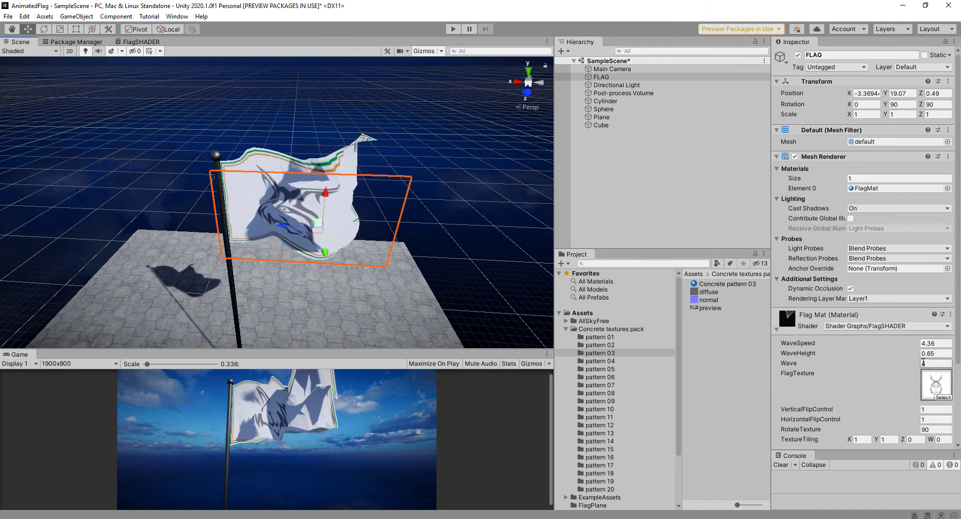
drag(919, 365, 874, 383)
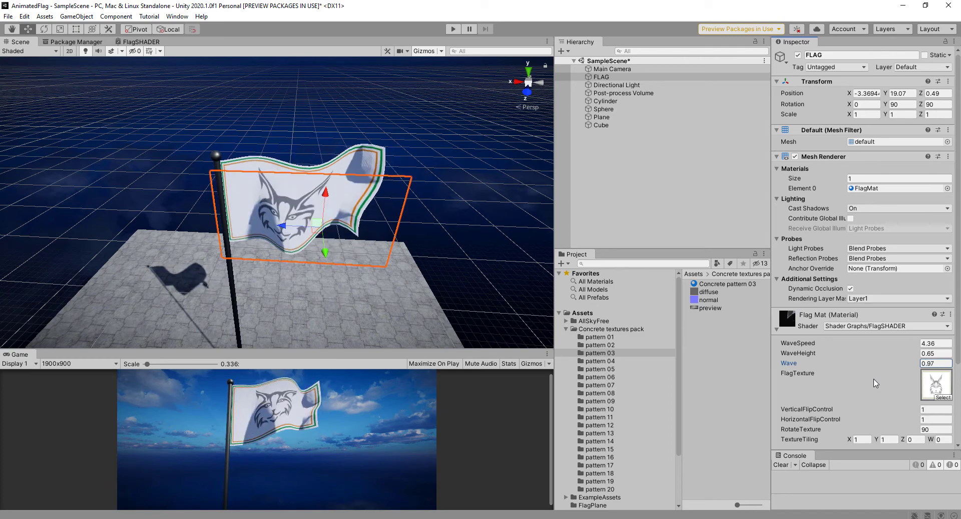
Run the scene in Play mode and tune the flag material to WaveSpeed 4.82 and Wave 0.88
click(453, 29)
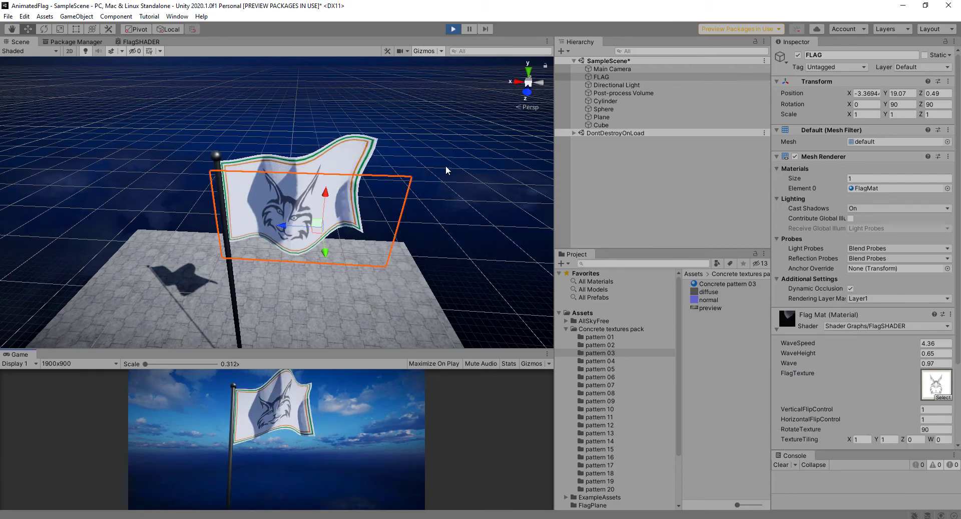
mouse_move(452, 163)
alt+mouse_down()
mouse_move(599, 146)
mouse_move(676, 194)
mouse_move(675, 237)
mouse_move(532, 209)
mouse_move(416, 130)
mouse_move(436, 161)
mouse_move(431, 131)
mouse_move(526, 198)
mouse_move(484, 194)
mouse_move(442, 136)
mouse_move(402, 149)
mouse_move(446, 173)
alt+mouse_up()
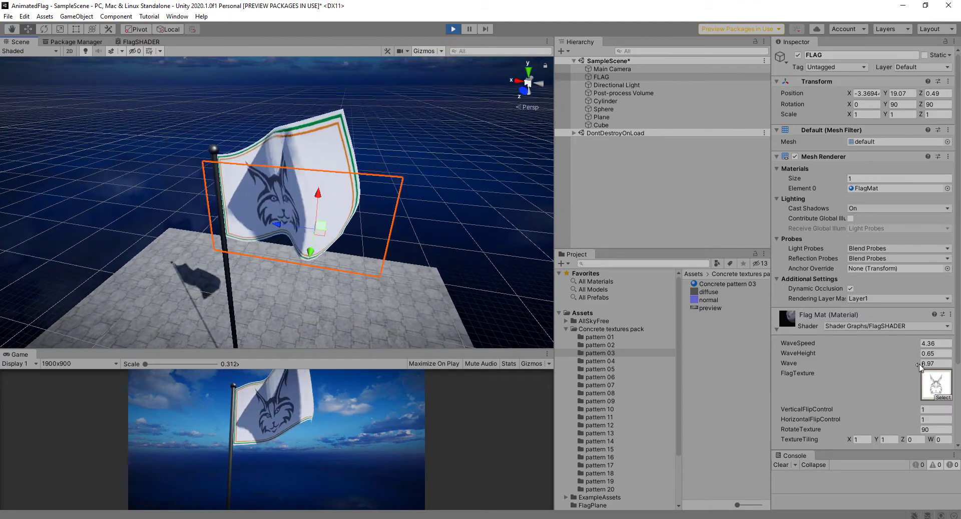
drag(913, 365, 927, 347)
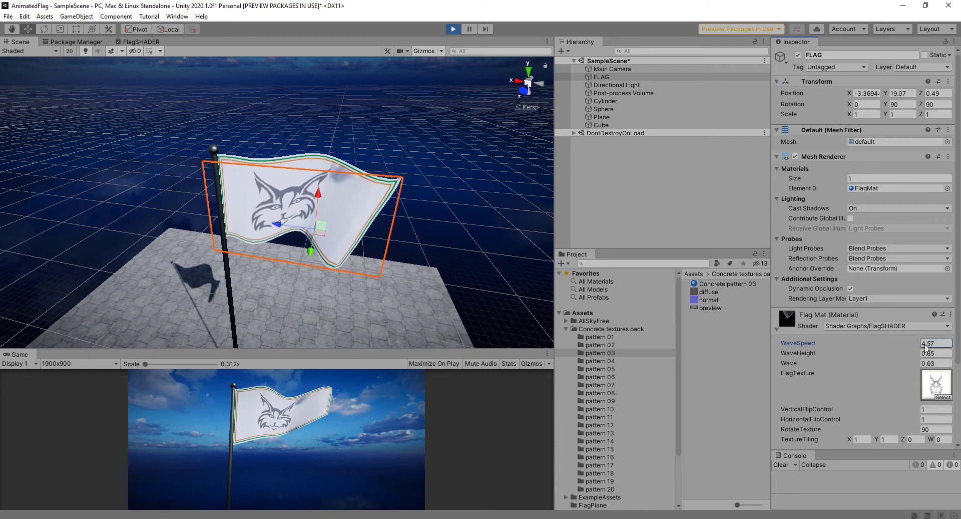
click(923, 365)
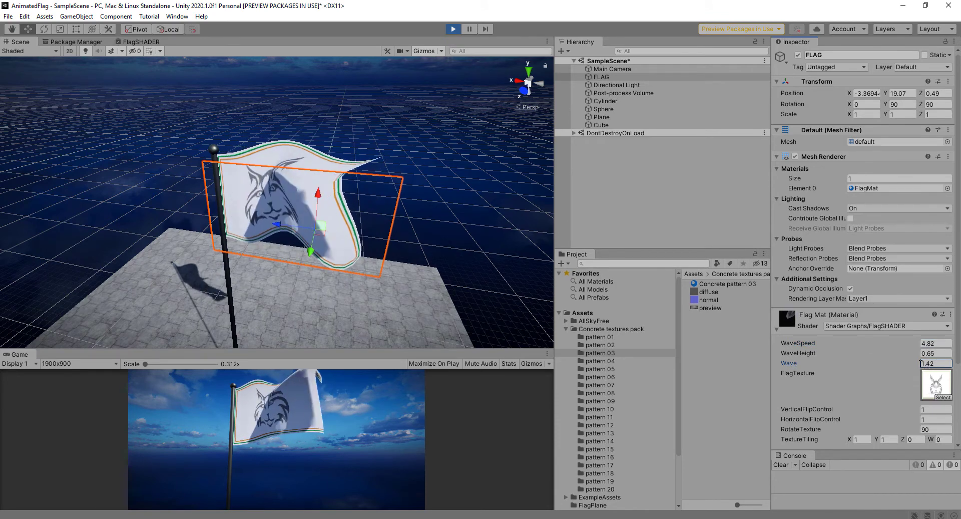
drag(920, 366, 910, 369)
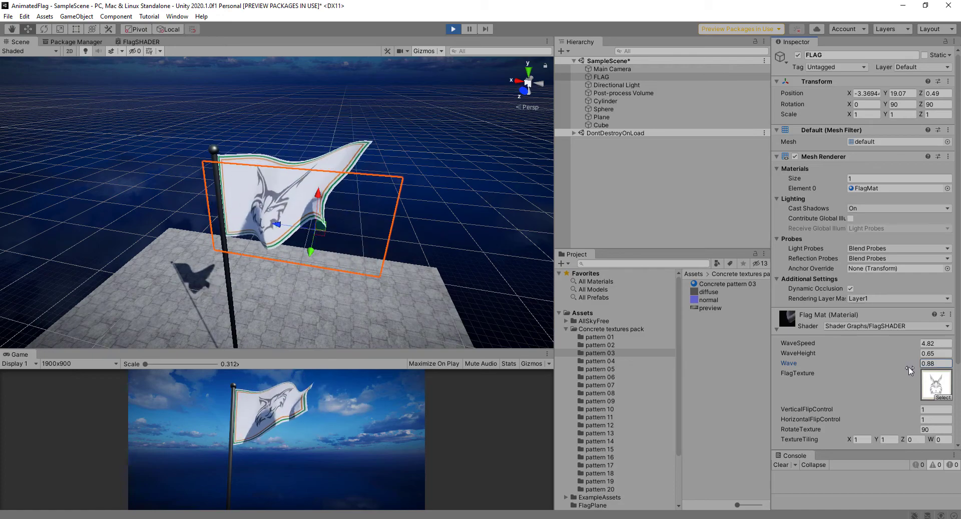
Inspect the flag from several angles and set the Directional Light's Shadow Type to No Shadows
alt+drag(490, 228, 385, 112)
click(452, 199)
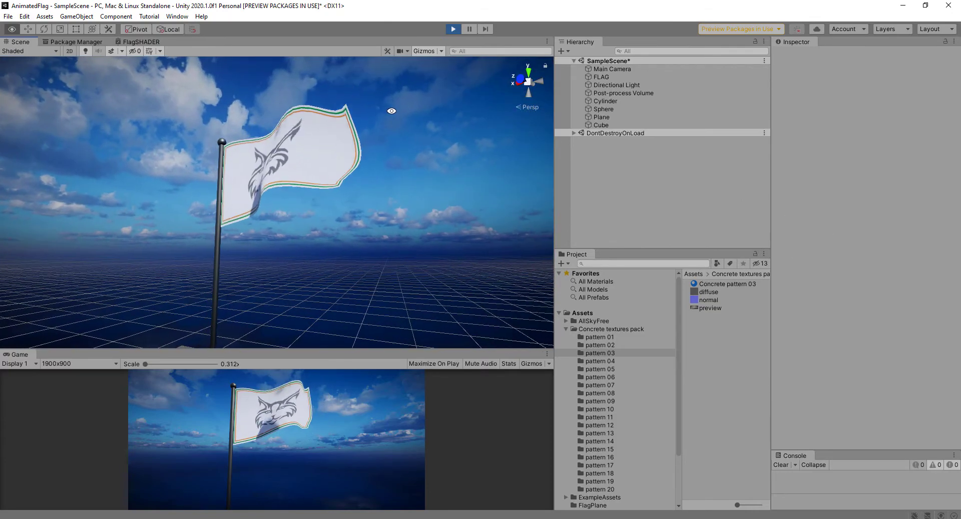
alt+drag(391, 111, 534, 220)
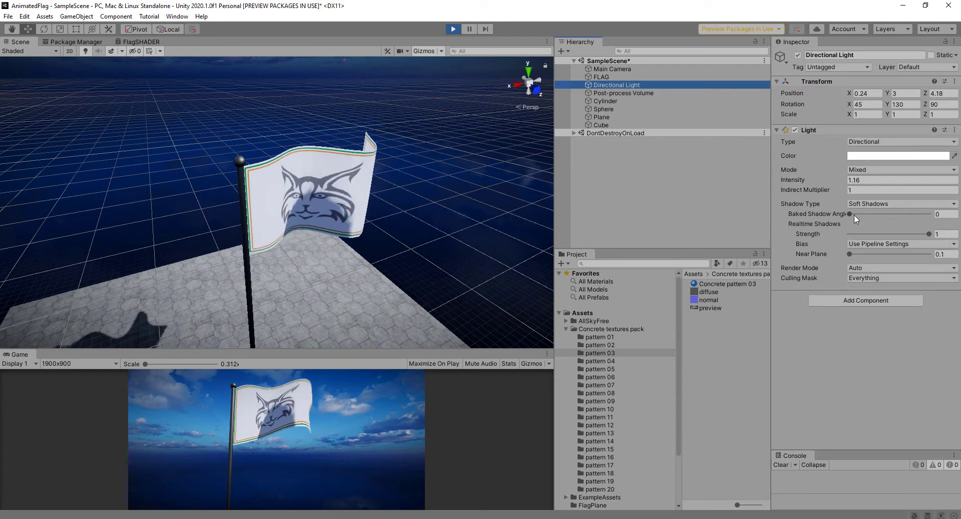
click(850, 214)
click(883, 215)
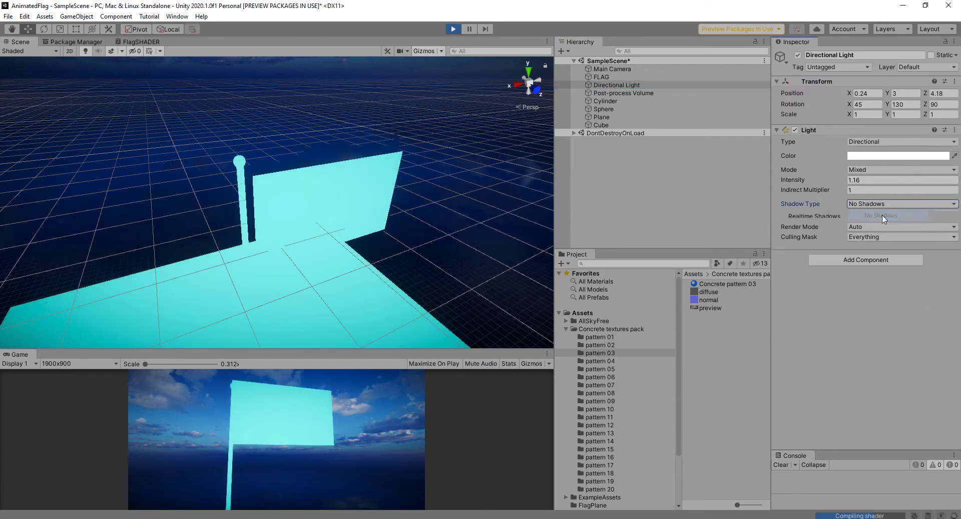
Return from the Scene view to the FlagSHADER graph and enlarge it to fill the editor window
mouse_move(516, 188)
alt+mouse_down()
mouse_move(442, 151)
mouse_move(440, 213)
mouse_move(504, 242)
mouse_move(482, 215)
mouse_move(469, 223)
mouse_move(506, 200)
alt+mouse_up()
click(442, 151)
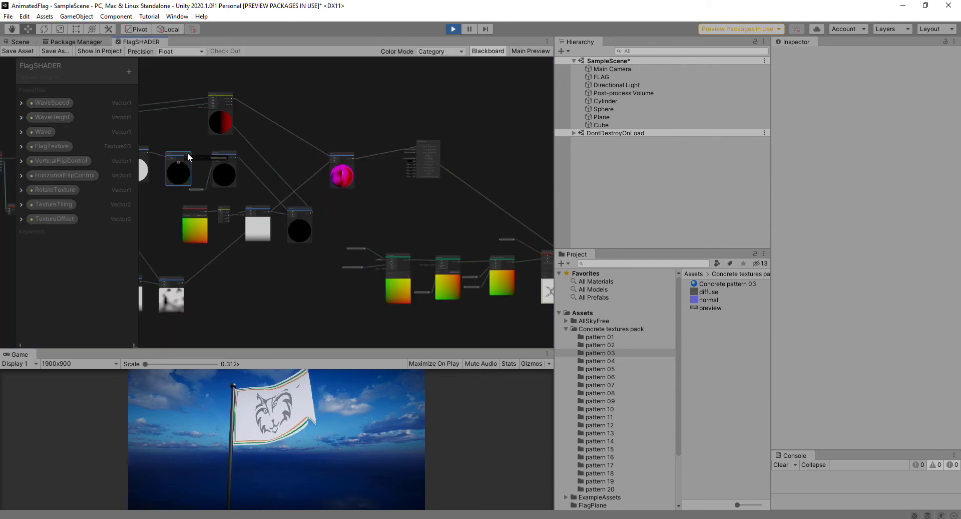
key(shift+space)
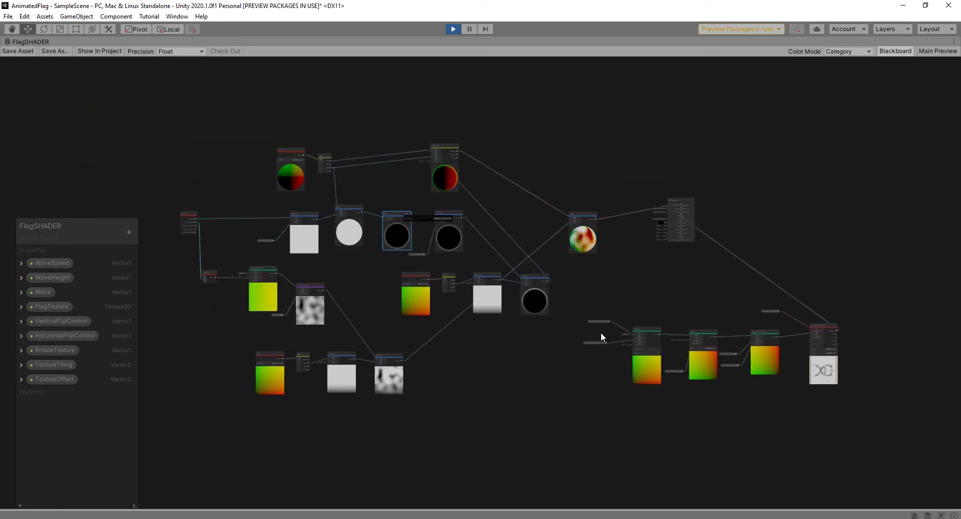
Group the Flipbook, Rotate, tiling and texture sampling nodes with their property nodes, and title the group FLAG TEXTURE
drag(587, 326, 582, 303)
right_click(650, 365)
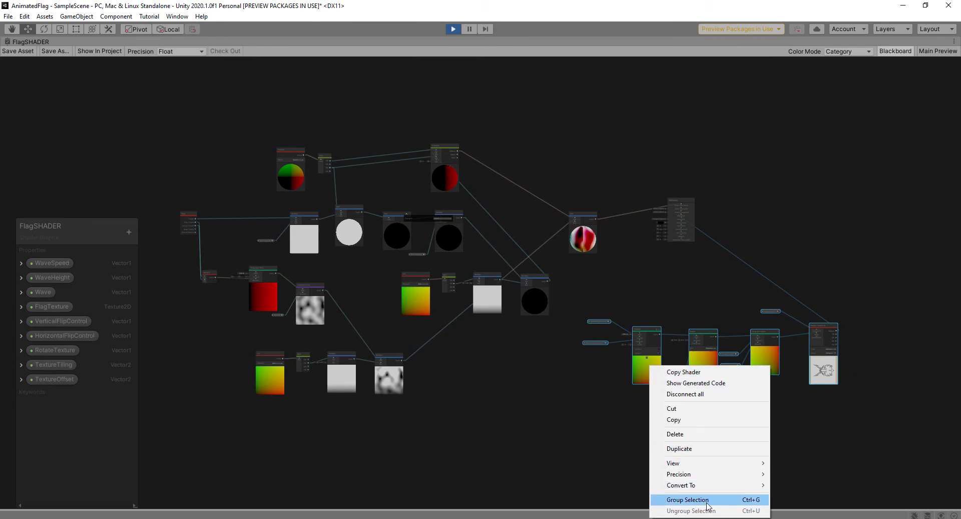
click(688, 499)
scroll(601, 308, up, 4)
scroll(596, 302, up, 3)
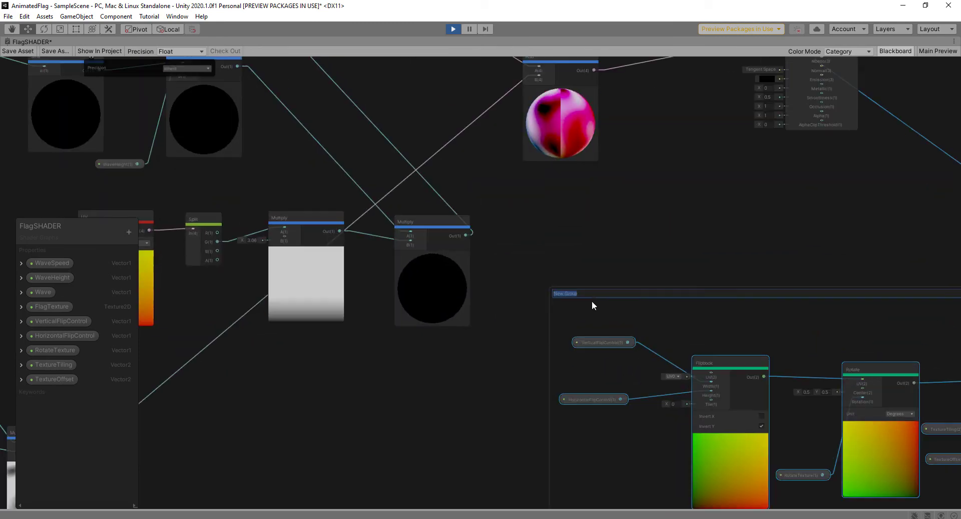
text(FLA)
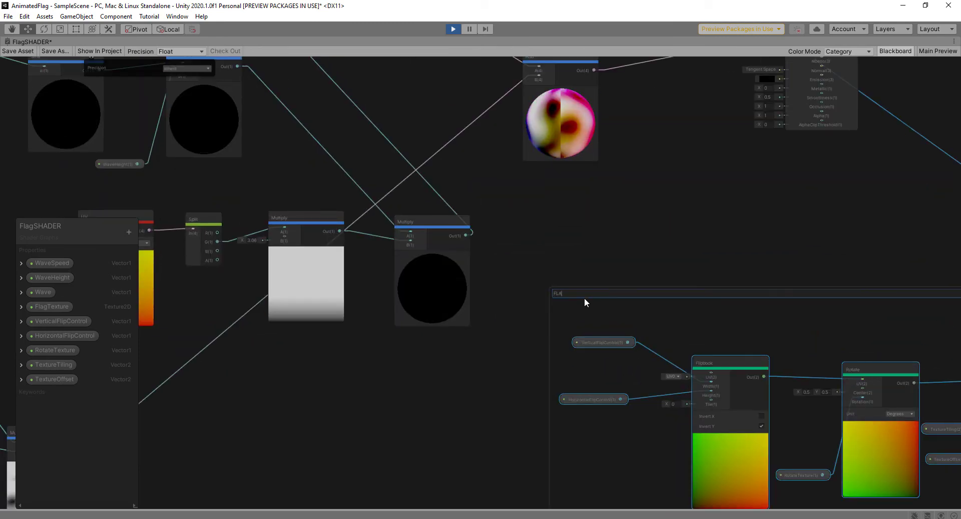
text(G TEXTURE)
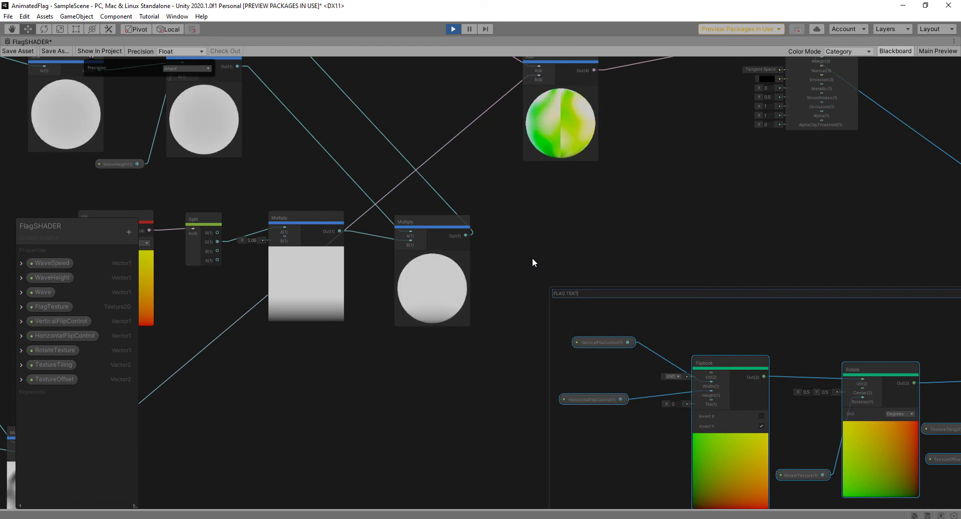
key(Return)
Group the UV, Split and two Multiply nodes of the mask chain below the Sine branch
mouse_move(796, 427)
middle_down()
mouse_move(586, 333)
mouse_move(719, 389)
mouse_move(821, 403)
middle_up()
middle_drag(474, 337, 718, 355)
scroll(718, 353, down, 3)
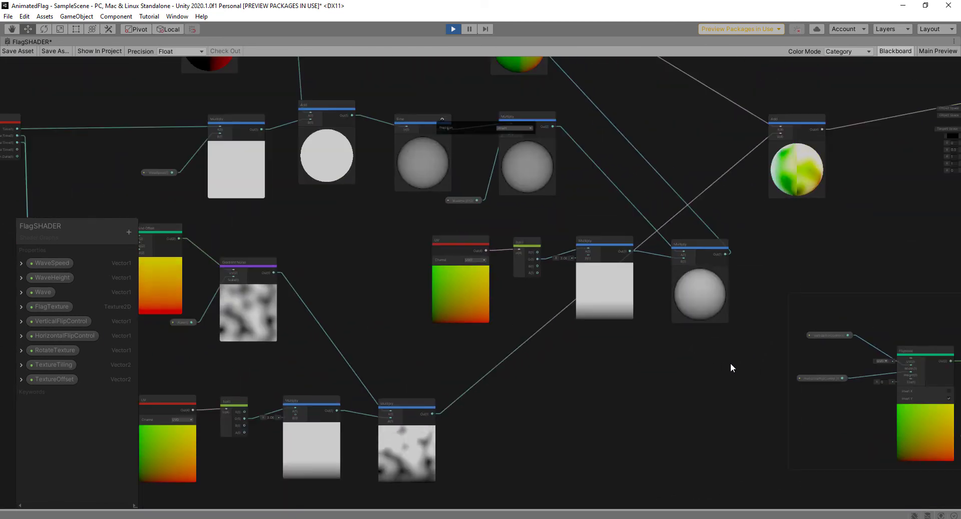
drag(759, 359, 419, 229)
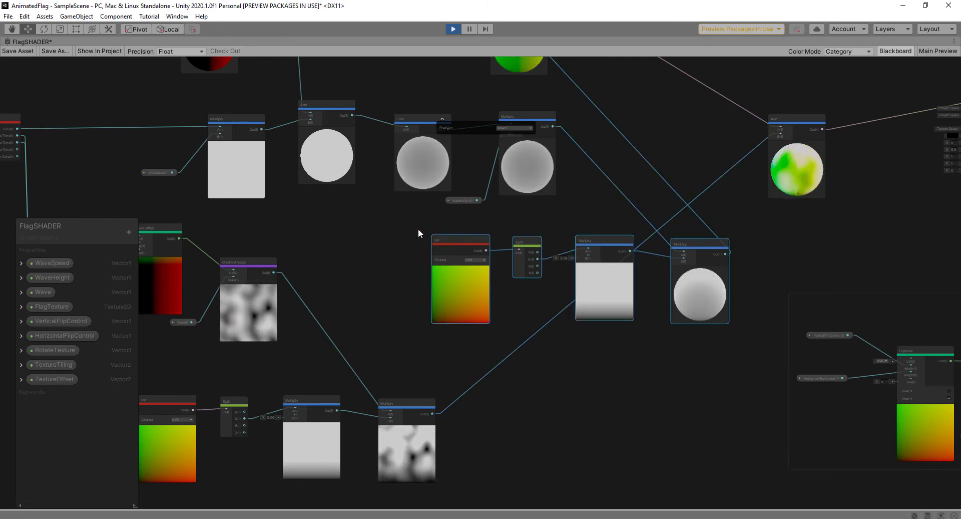
right_click(462, 239)
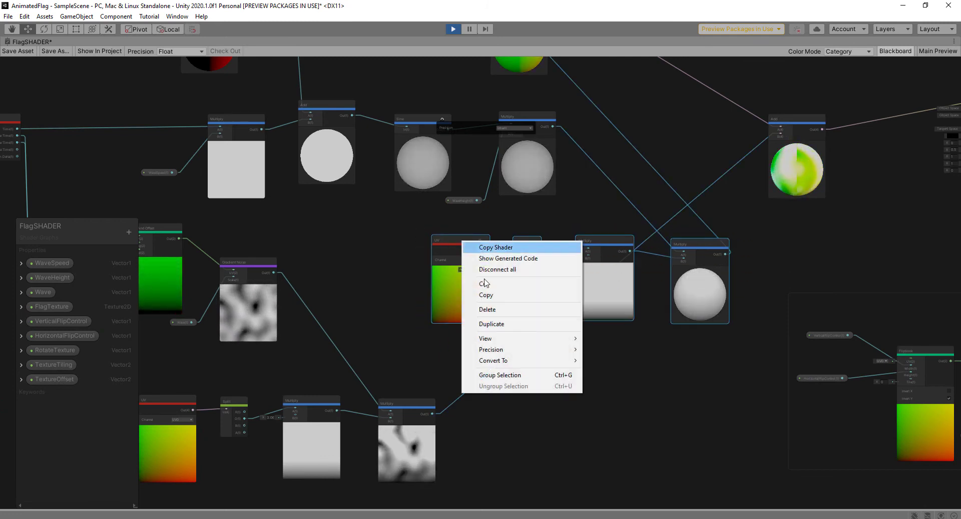
click(513, 375)
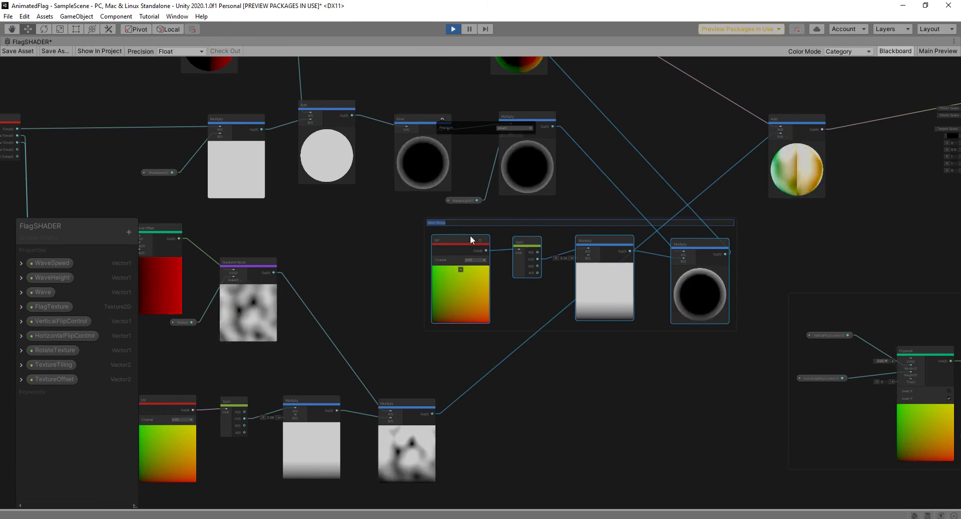
Title the new group around the Sine branch's mask chain WAE CONSTRAINT-1
scroll(470, 235, up, 3)
text(WAE C)
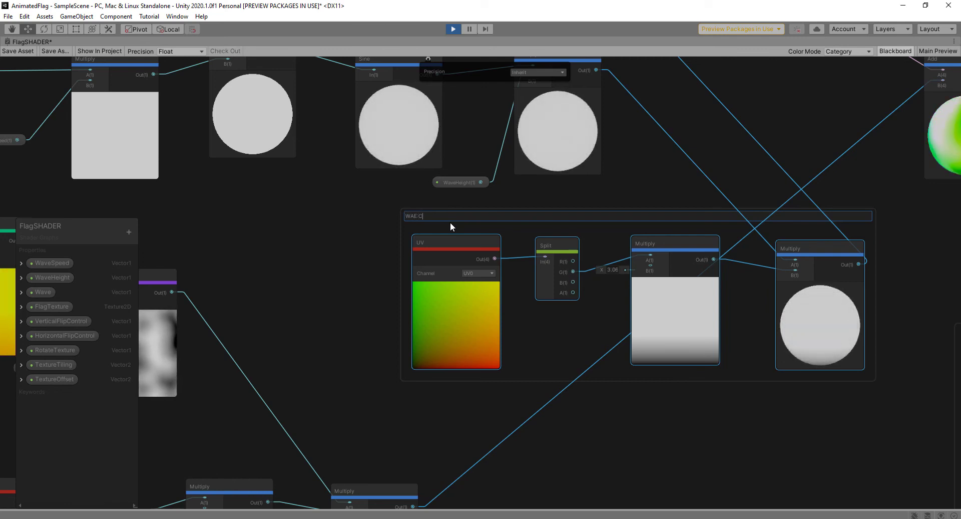
text(ONSTRAI)
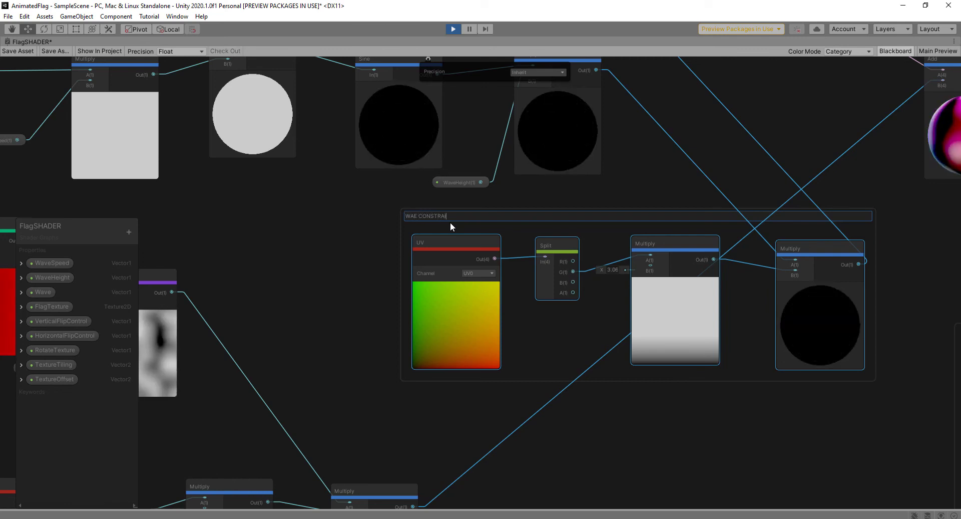
text(NT-)
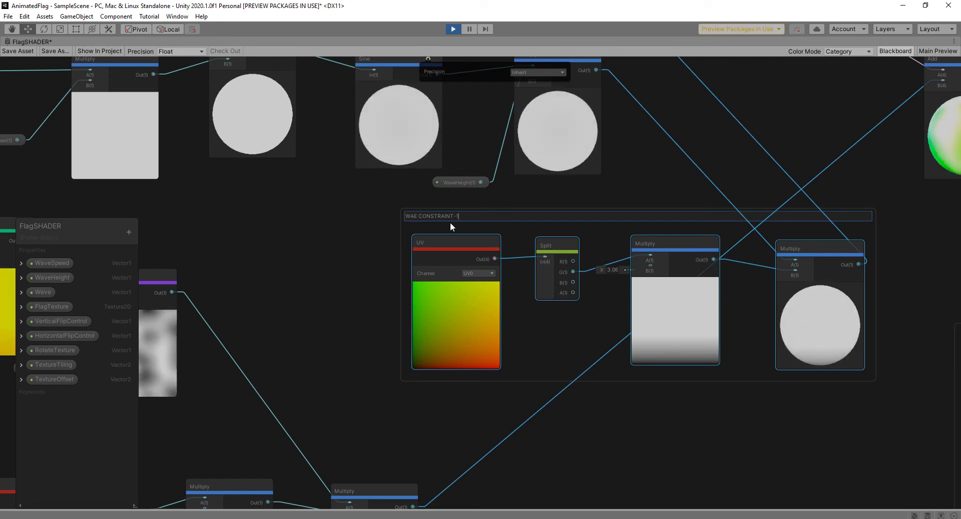
text(1)
click(356, 307)
scroll(375, 317, down, 3)
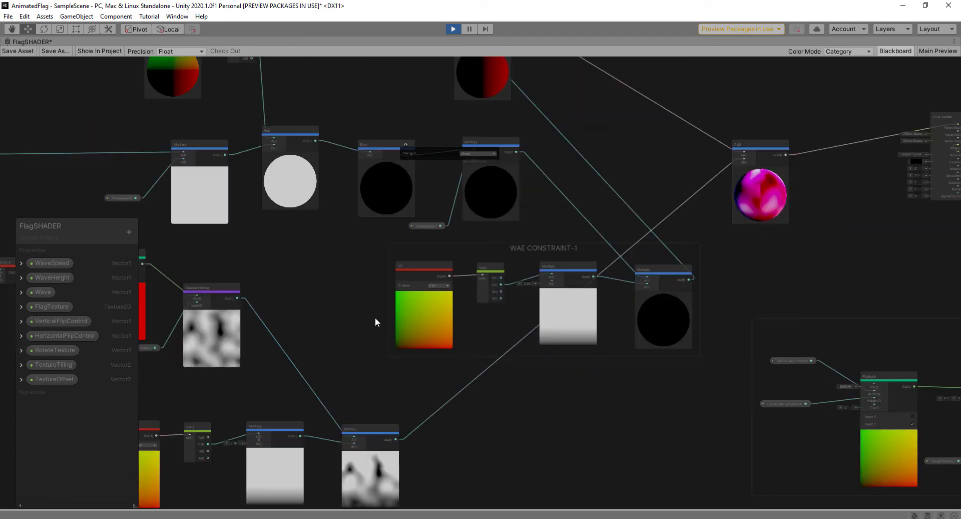
Correct the misspelled mask group title to WAVE CONSTRAINT-1
double_click(529, 249)
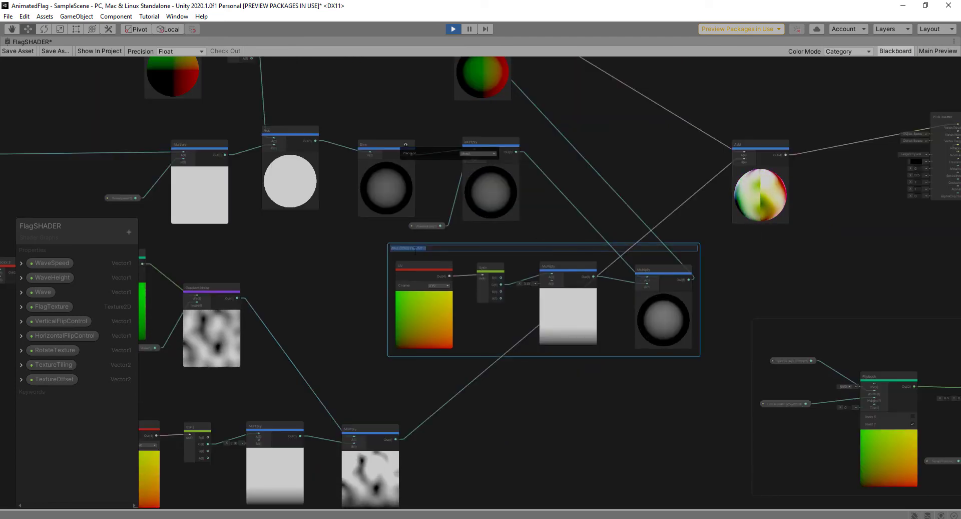
scroll(392, 248, up, 3)
text(V)
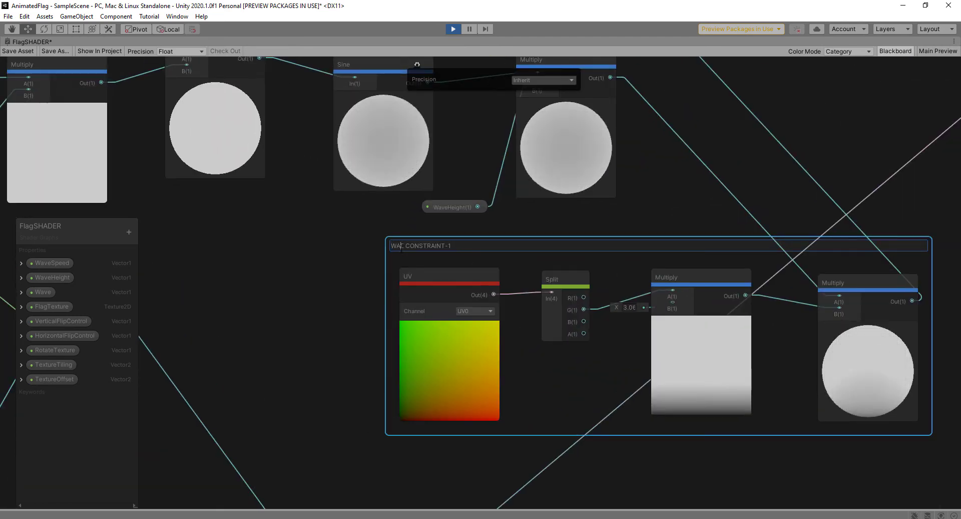
click(333, 302)
Group the UV, Split and two Multiply nodes of the duplicated mask chain below Gradient Noise
scroll(335, 314, down, 3)
scroll(335, 318, down, 3)
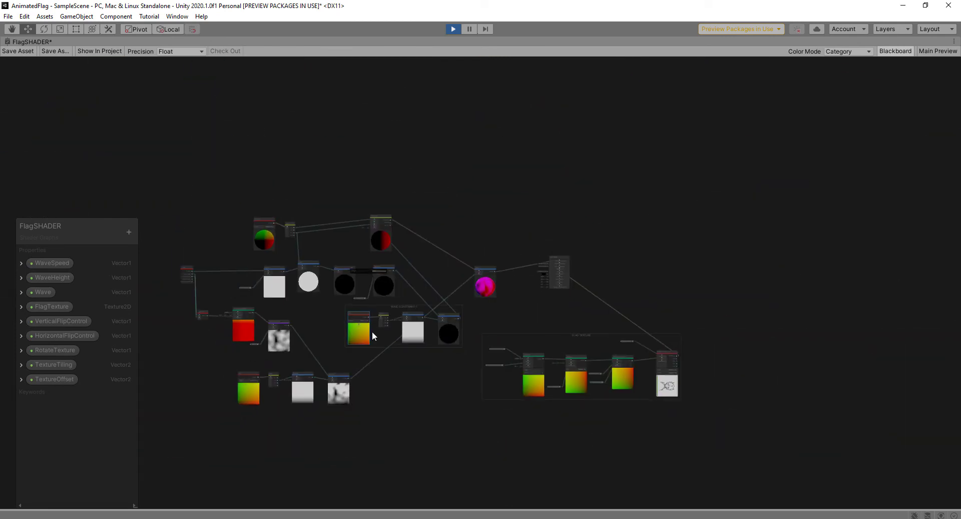
scroll(271, 395, up, 4)
drag(452, 427, 206, 344)
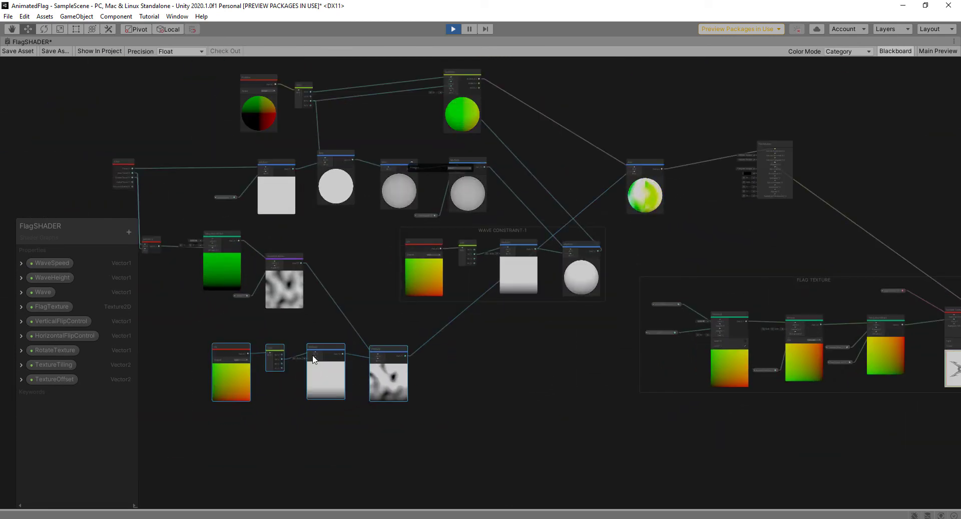
scroll(316, 347, up, 2)
right_click(318, 348)
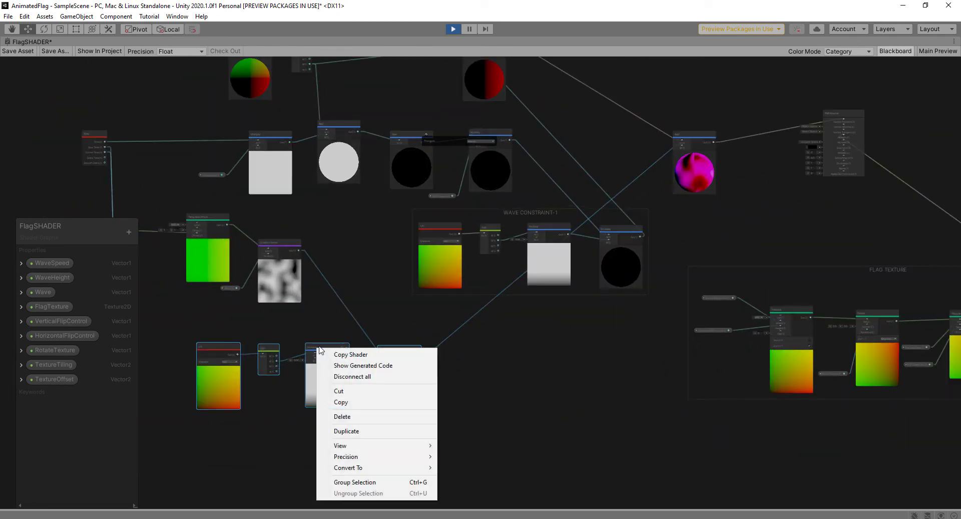
click(367, 482)
Title the duplicated mask chain's group WAVE CONSTRAINT-2
scroll(262, 338, up, 2)
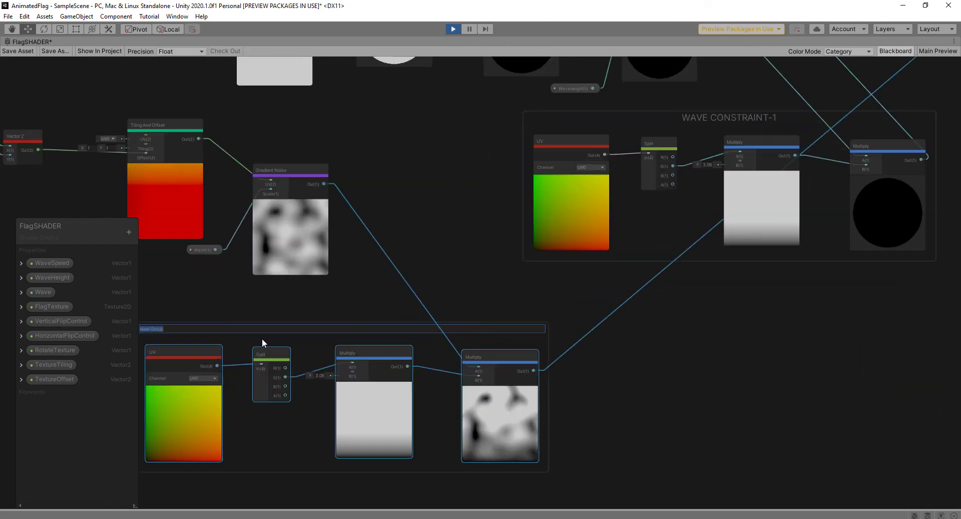
scroll(450, 349, up, 2)
scroll(335, 338, up, 3)
click(590, 334)
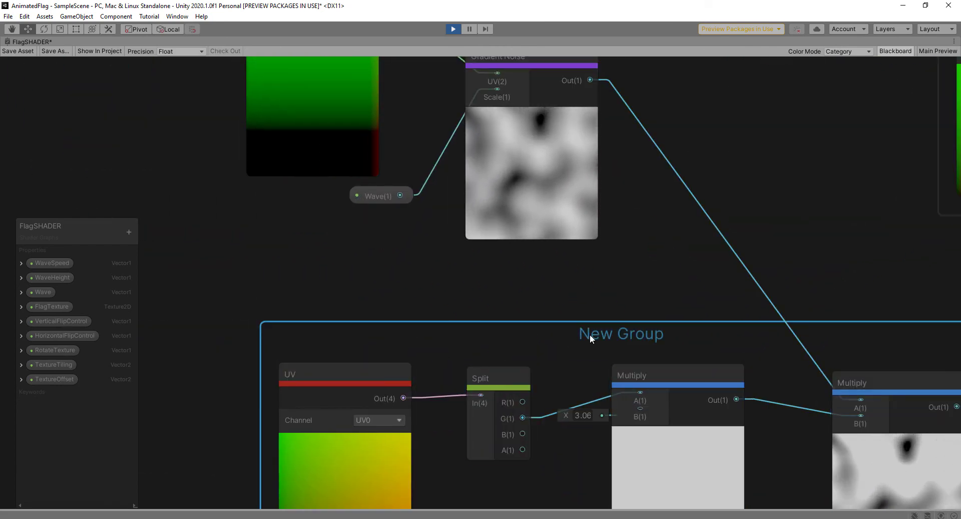
double_click(619, 334)
text(WAVW)
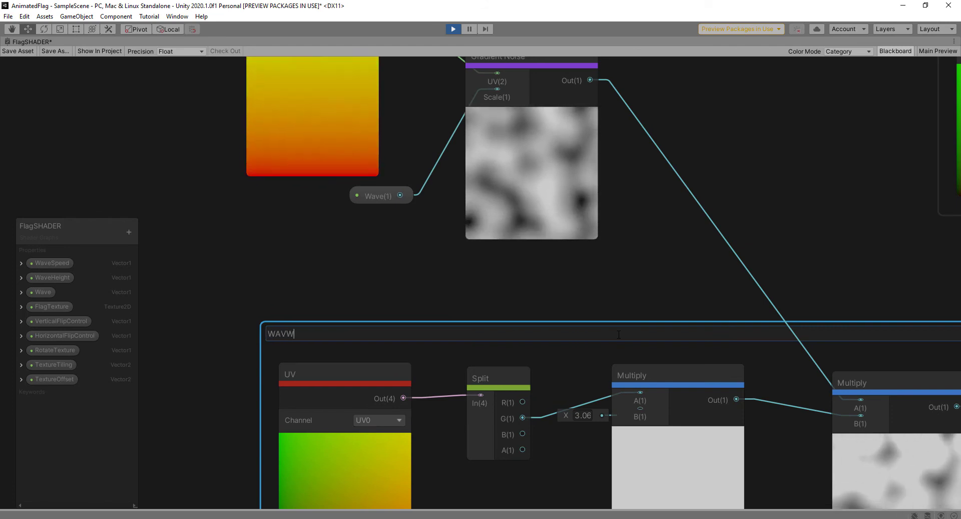
key(BackSpace)
text(E)
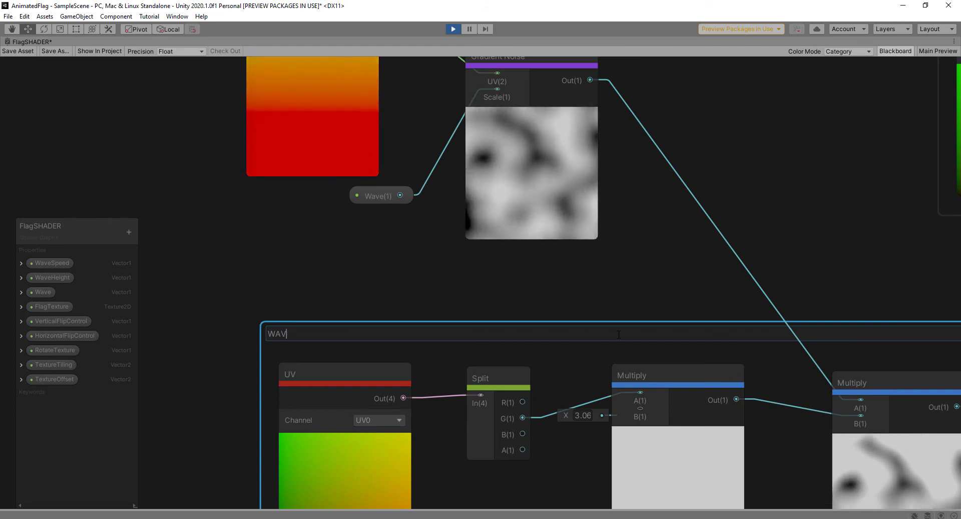
text( CONS)
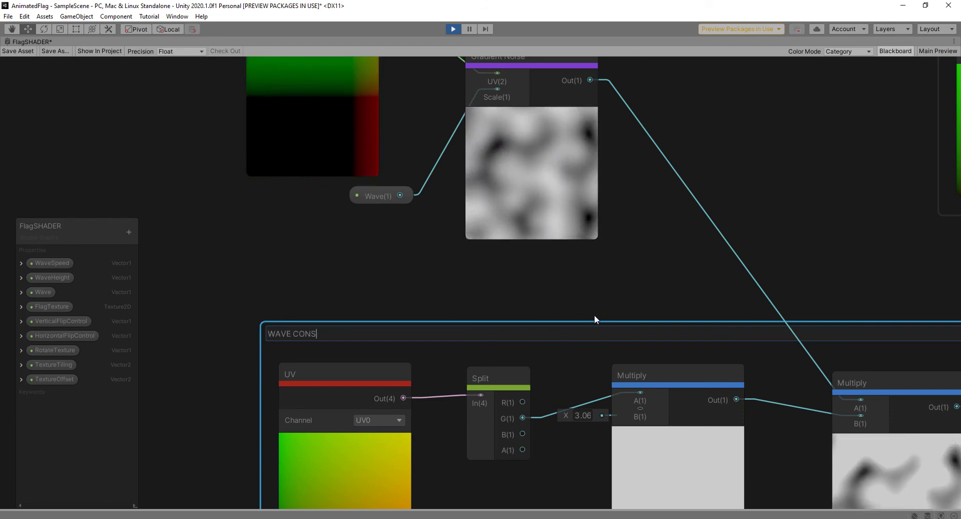
text(TRAINT)
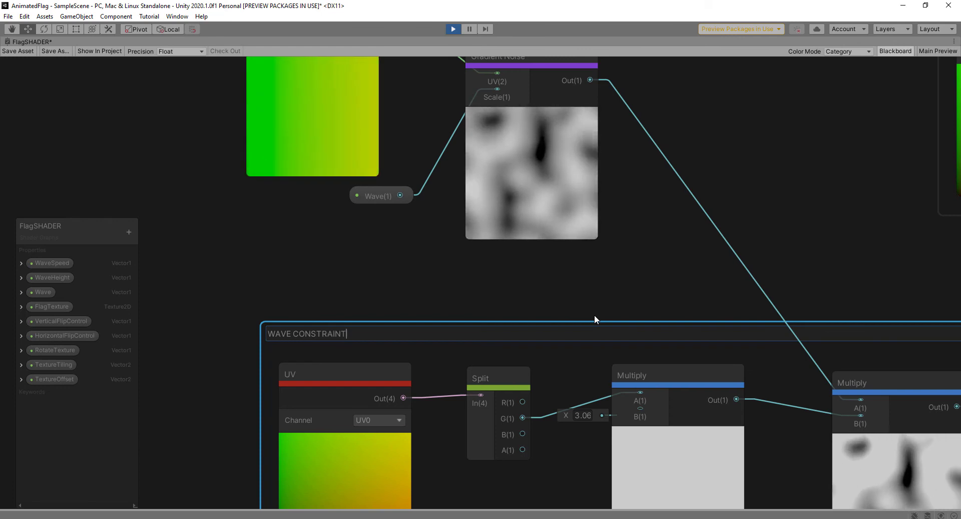
text(-2)
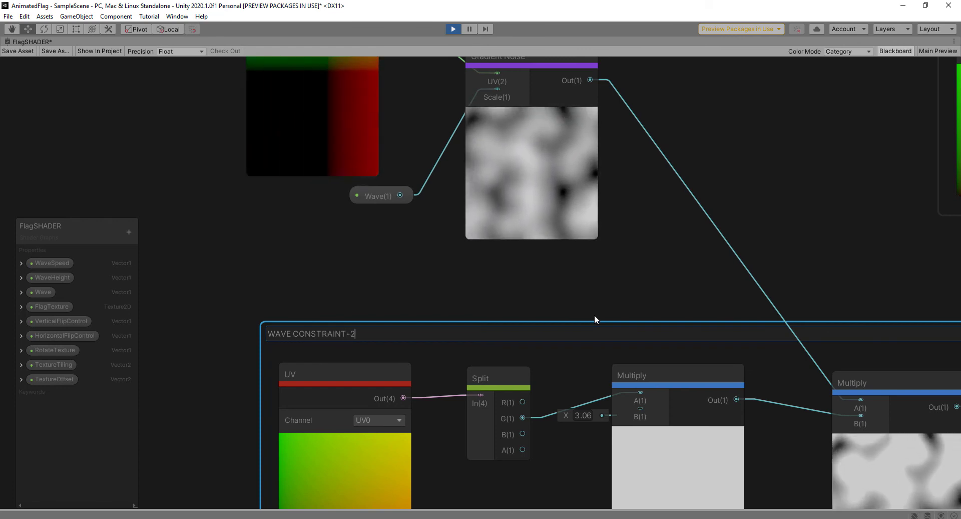
click(442, 302)
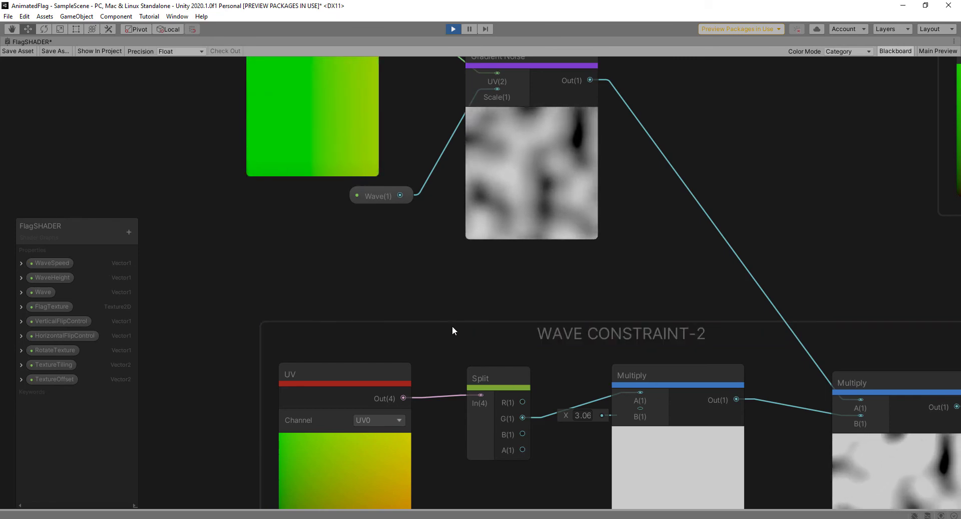
Nudge the Gradient Noise node into place and group it with Vector 2, Tiling And Offset and the Wave property node
scroll(457, 327, down, 8)
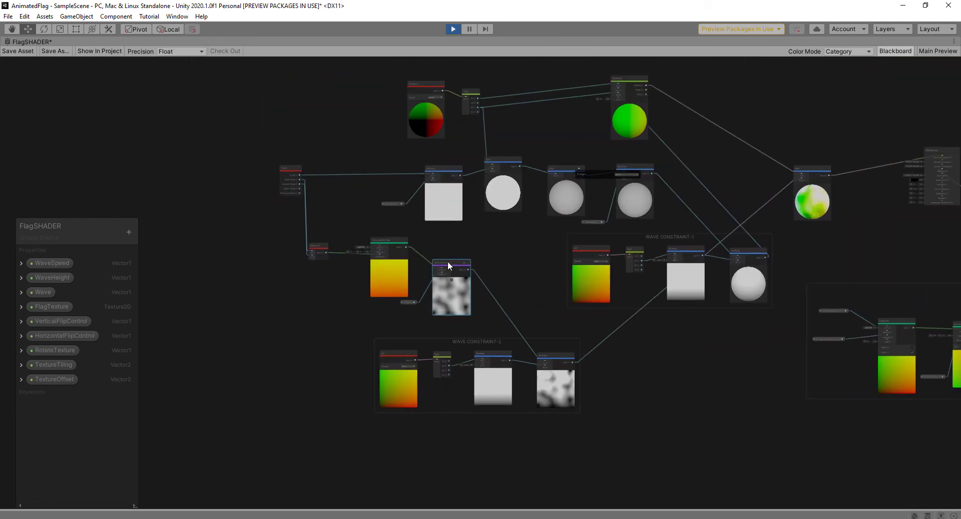
click(447, 261)
scroll(450, 245, up, 4)
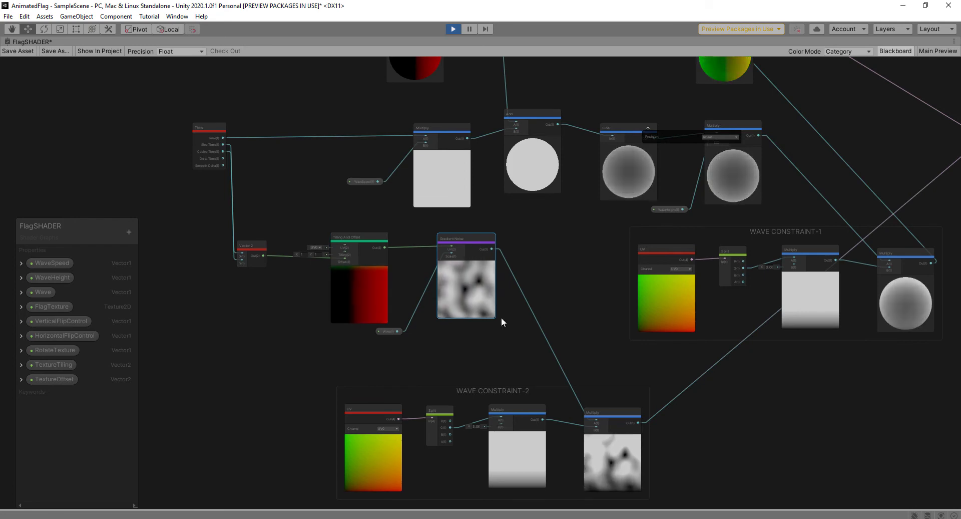
drag(468, 242, 465, 246)
drag(504, 344, 190, 225)
right_click(354, 234)
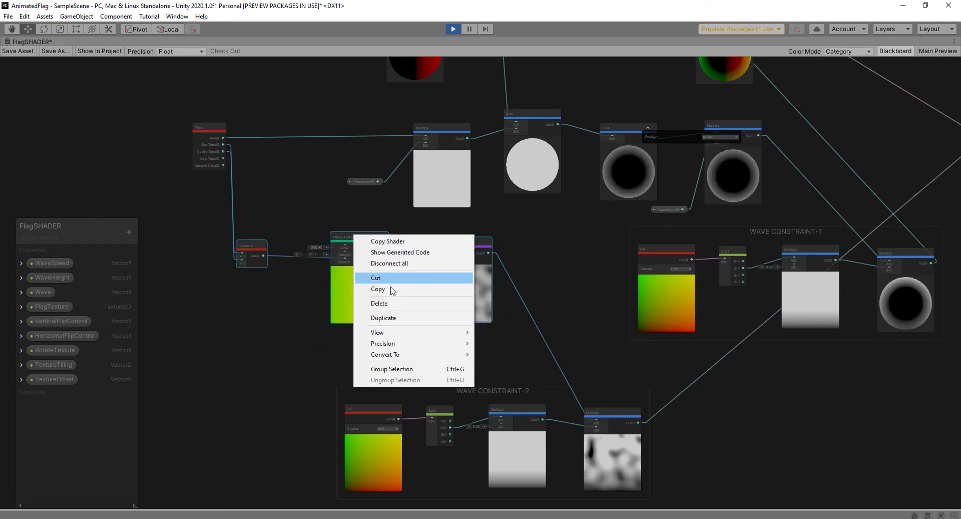
click(393, 368)
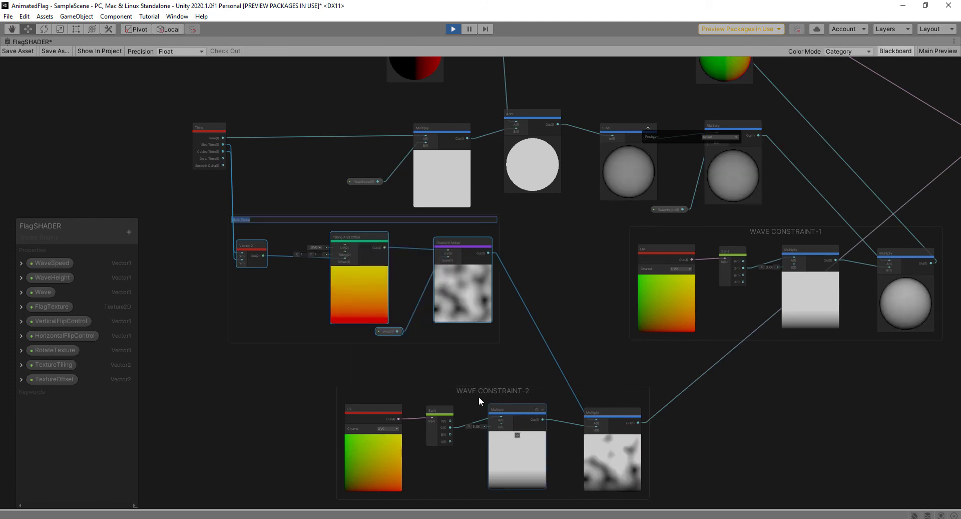
Title the Gradient Noise node group COMPLICATED WAVE
scroll(245, 216, up, 5)
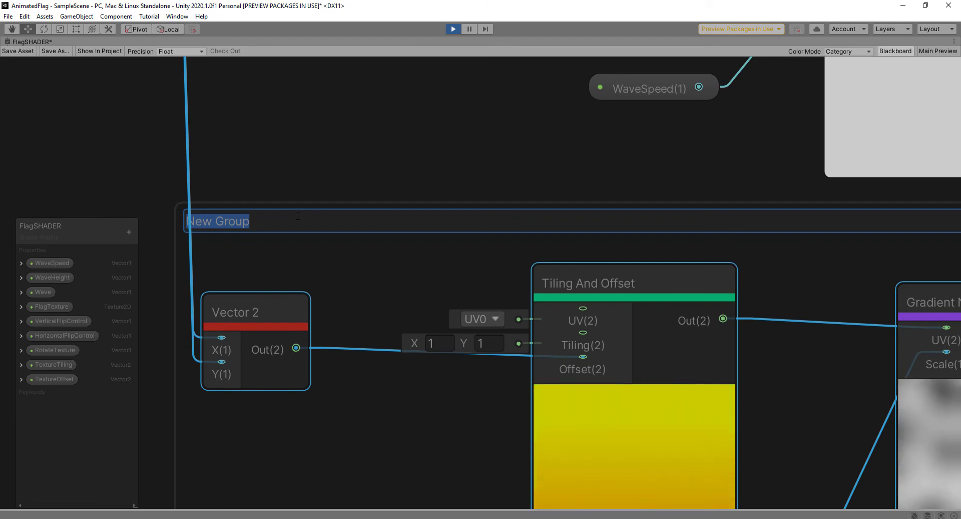
text(coMPLICA)
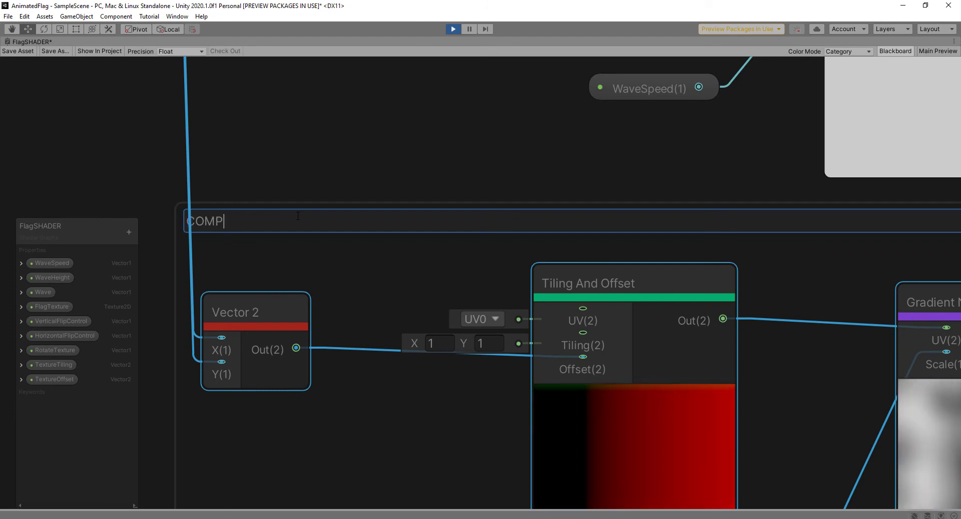
text(D WAVE)
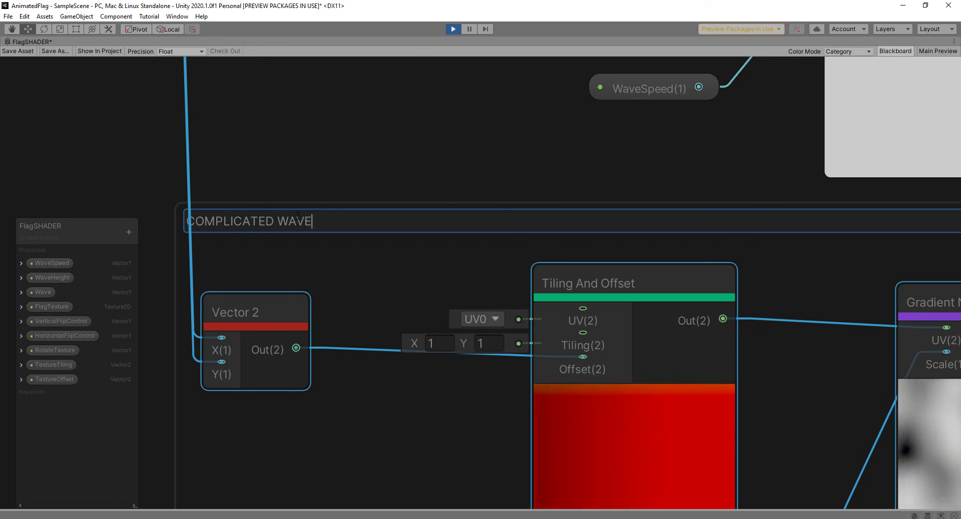
click(448, 246)
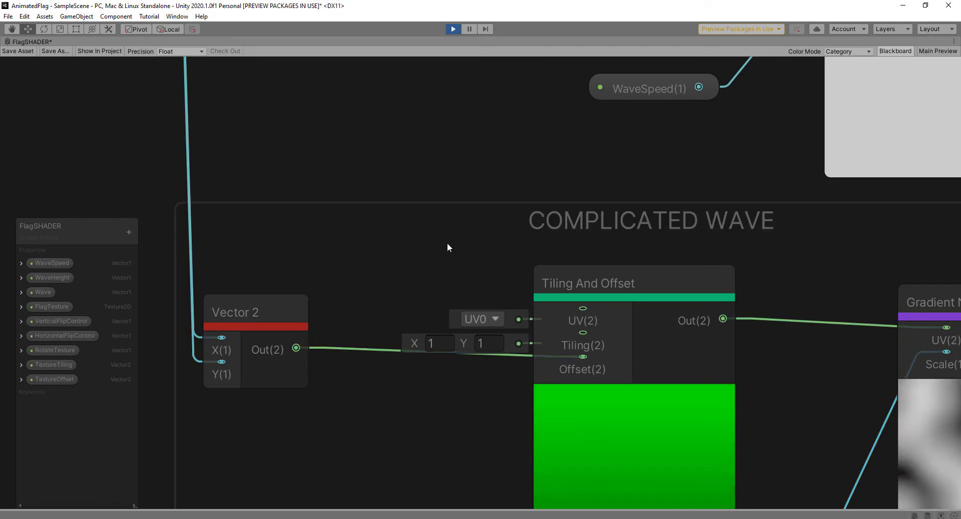
Align the Combine node with the Split outputs and move the Position node farther away from Split
scroll(503, 290, down, 10)
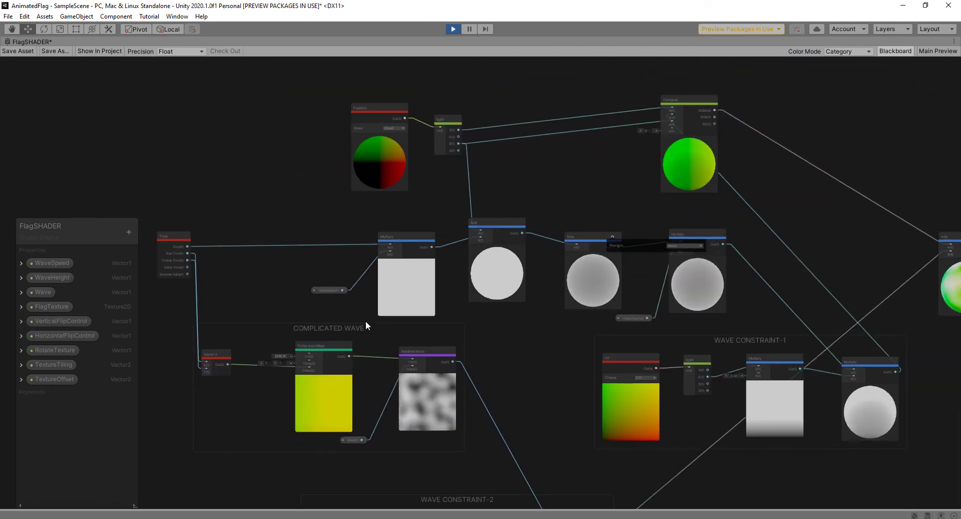
scroll(366, 323, down, 4)
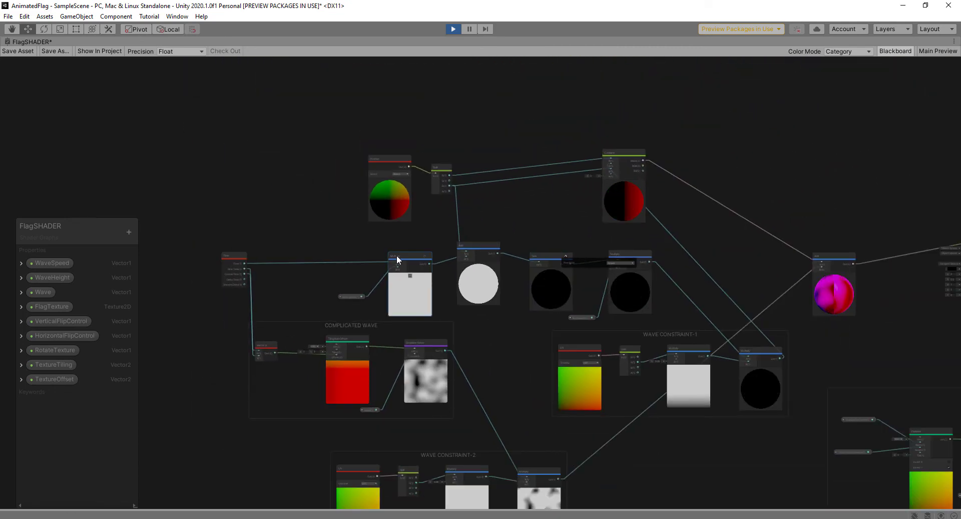
drag(617, 152, 621, 167)
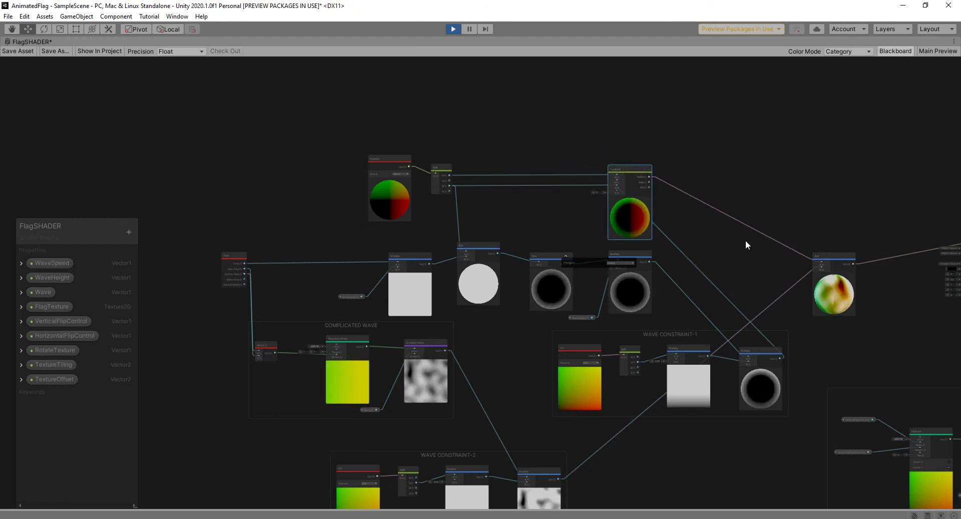
scroll(638, 255, up, 2)
scroll(629, 253, up, 1)
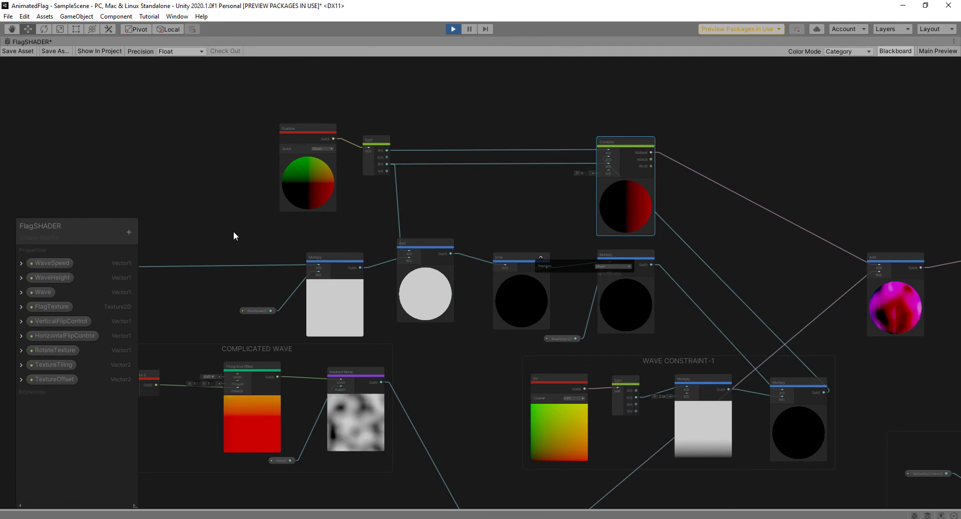
drag(680, 318, 682, 341)
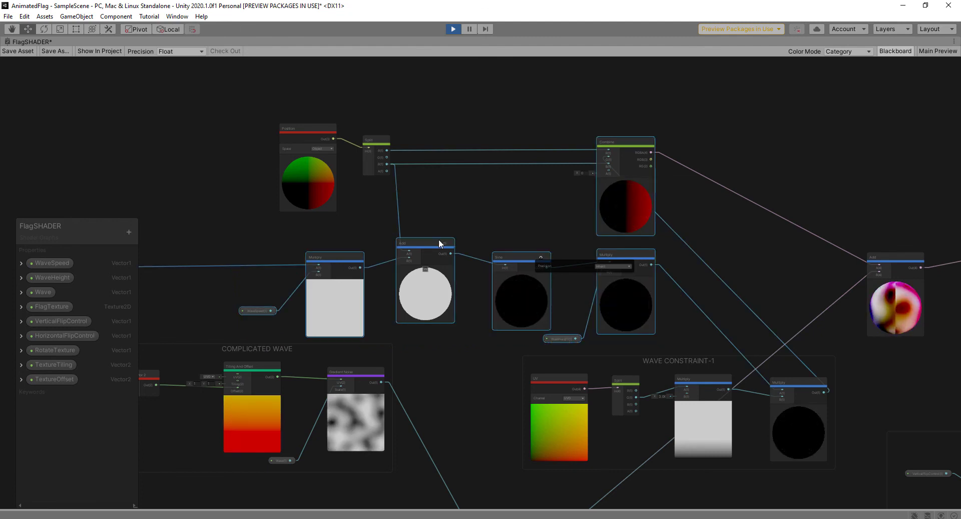
drag(288, 126, 231, 128)
click(194, 109)
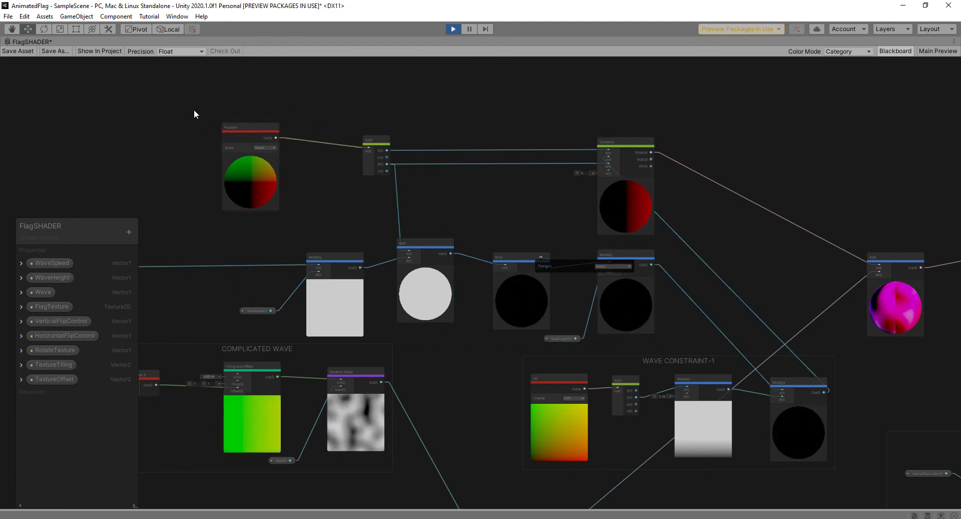
Group the Position, Split, Combine, Add, Sine and both Multiply nodes with WaveSpeed and WaveHeight, and title the group REGULAR WAVE
drag(550, 187, 671, 335)
right_click(412, 248)
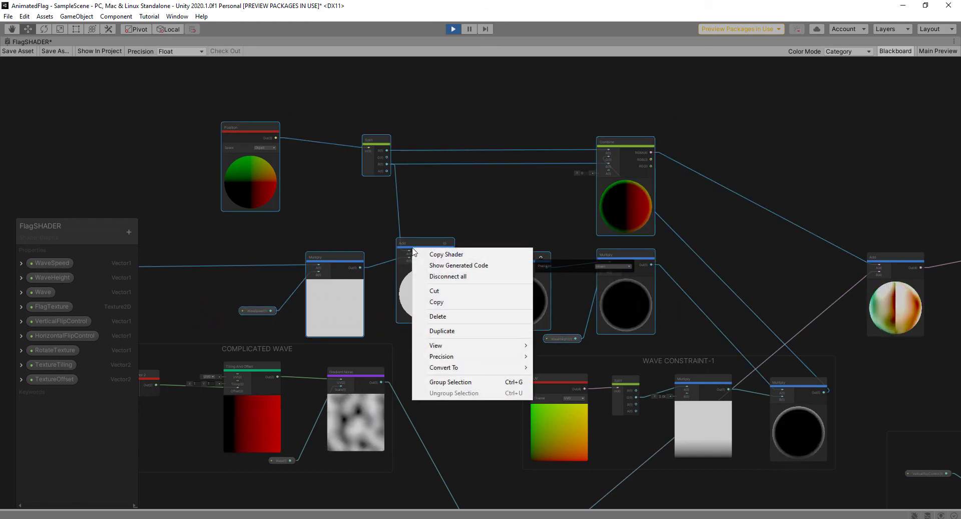
click(454, 382)
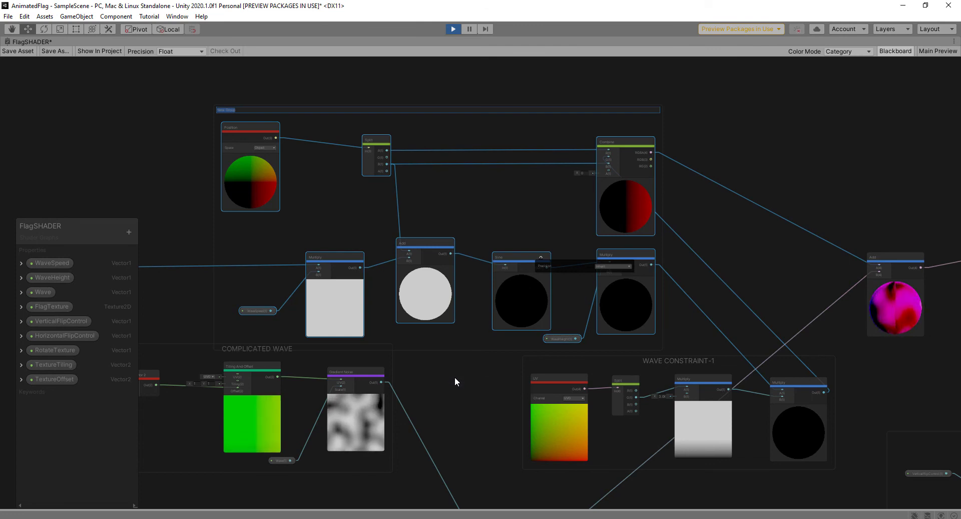
text(REG)
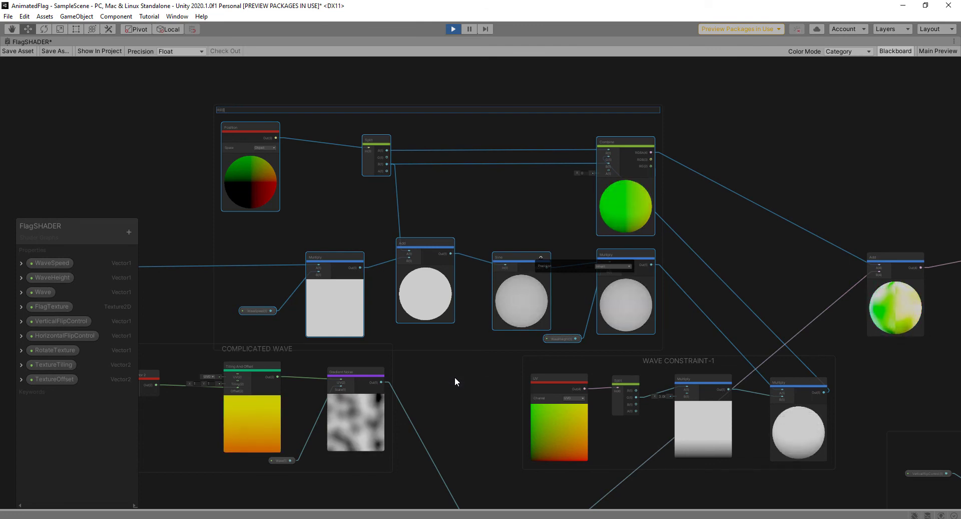
text(ULAR WAVE)
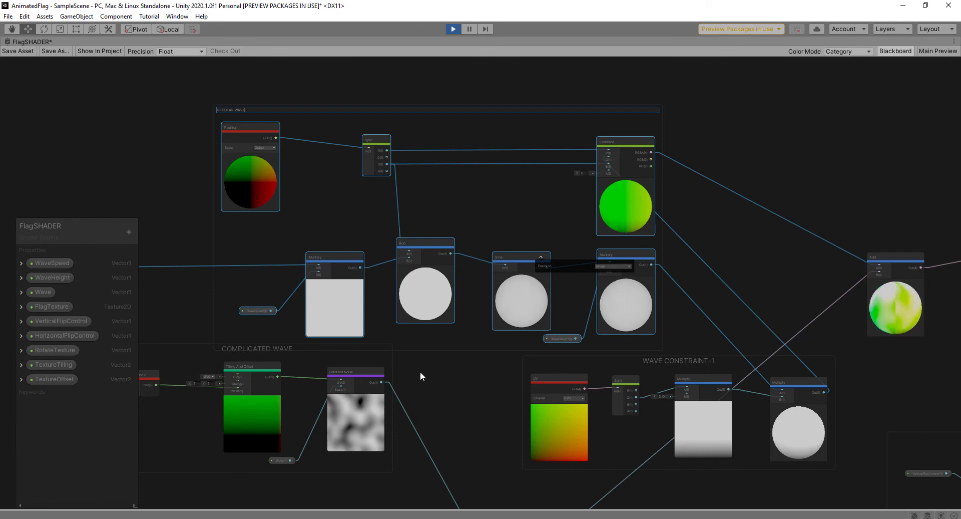
key(Return)
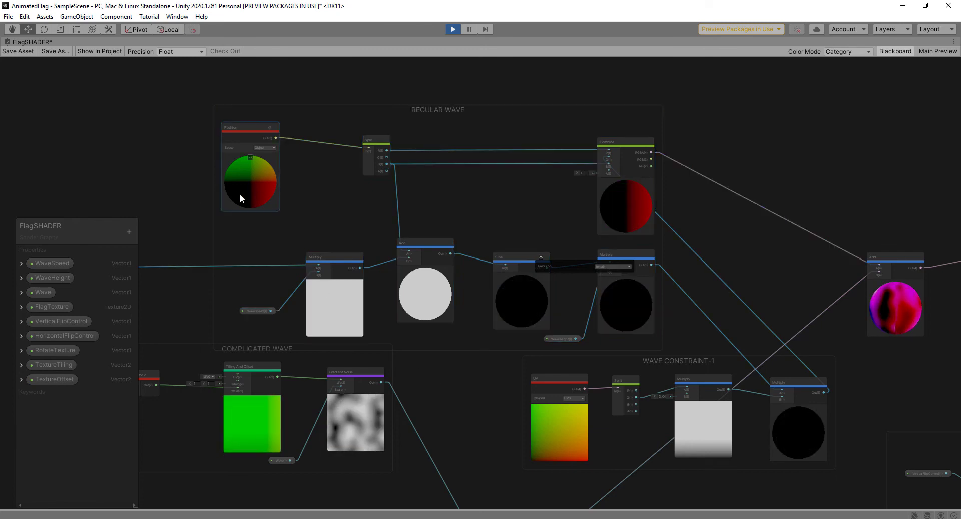
Reposition the REGULAR WAVE, COMPLICATED WAVE, WAVE CONSTRAINT-1 and WAVE CONSTRAINT-2 groups so that they sit clear of each other
scroll(441, 113, down, 2)
click(439, 110)
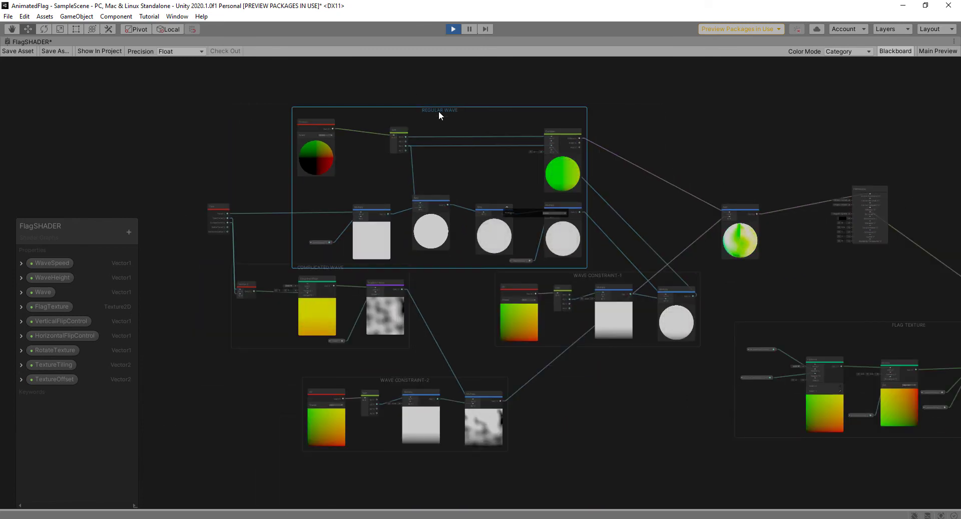
mouse_move(439, 110)
mouse_down()
mouse_move(448, 89)
mouse_move(448, 106)
mouse_up()
drag(594, 356, 593, 342)
drag(327, 346, 357, 328)
middle_drag(433, 385, 418, 268)
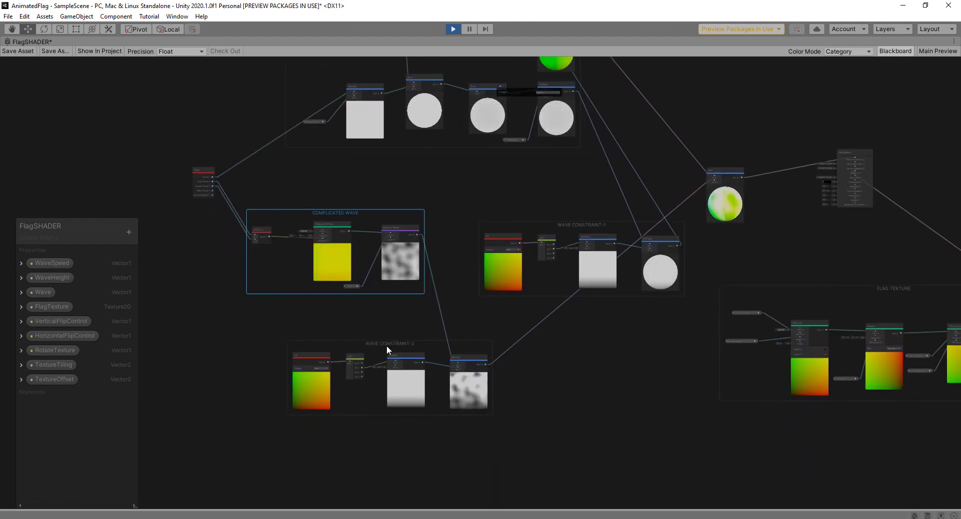
drag(387, 344, 377, 324)
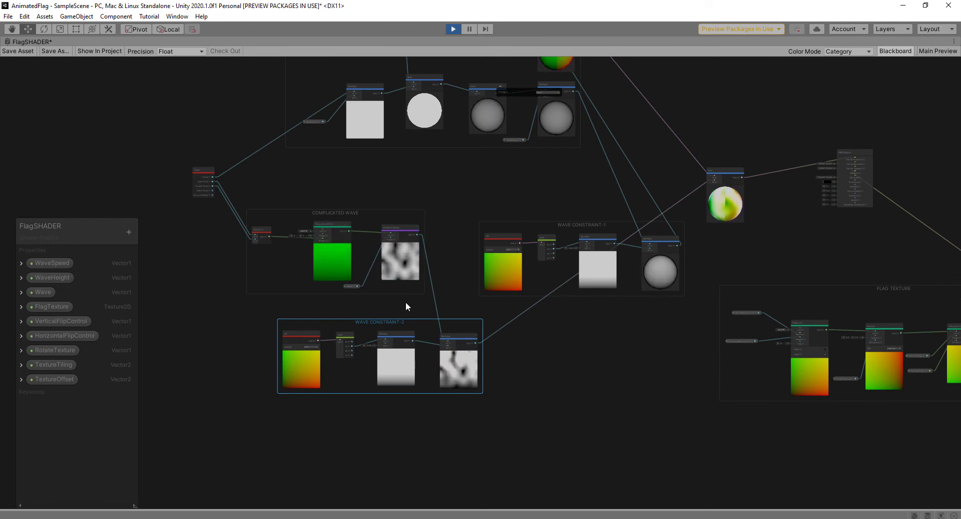
click(560, 225)
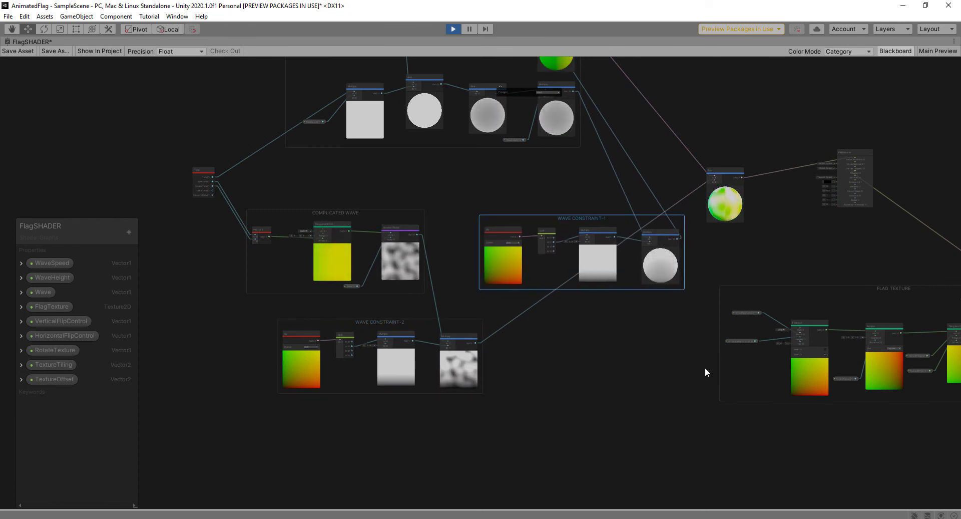
Hide the Blackboard to clear the view of the node graph
middle_drag(705, 367, 564, 362)
middle_drag(421, 343, 591, 377)
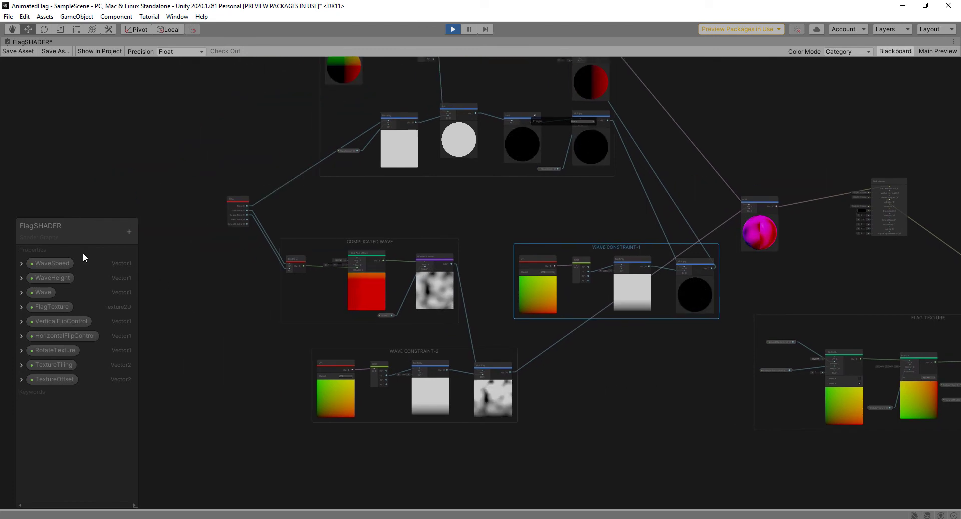
click(895, 52)
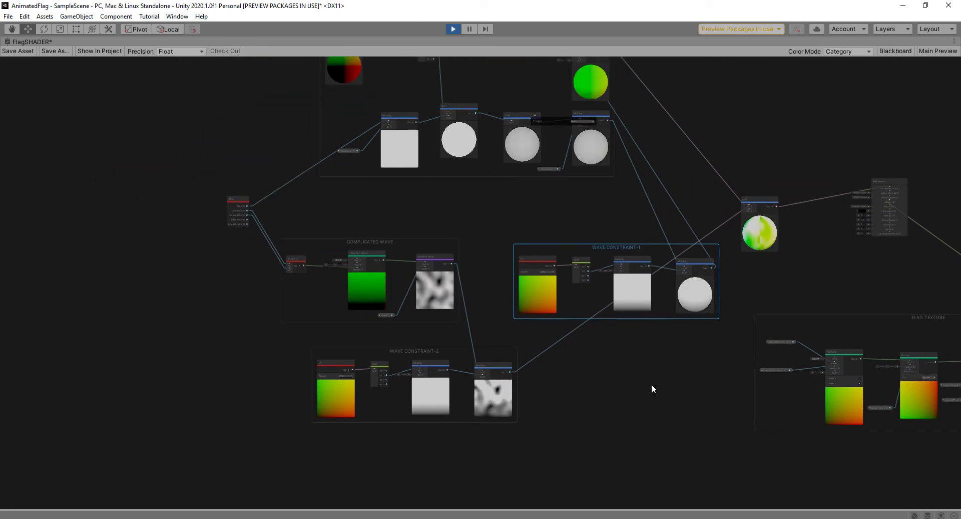
Examine the nodes and connections in the REGULAR WAVE, COMPLICATED WAVE, WAVE CONSTRAINT-1 and WAVE CONSTRAINT-2 groups
middle_drag(651, 388, 521, 403)
middle_drag(527, 359, 508, 435)
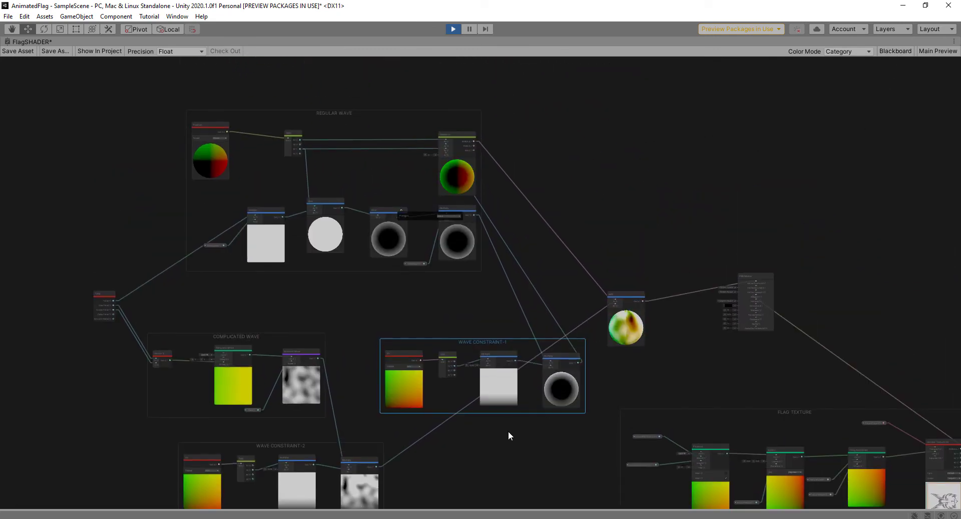
scroll(398, 202, up, 3)
middle_drag(474, 296, 591, 350)
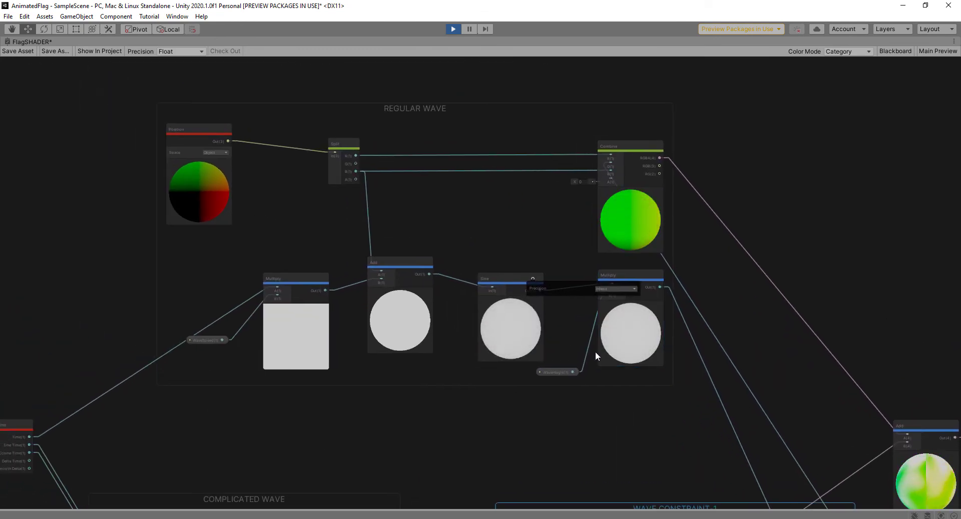
middle_drag(556, 415, 572, 327)
scroll(373, 366, up, 1)
middle_drag(384, 365, 506, 298)
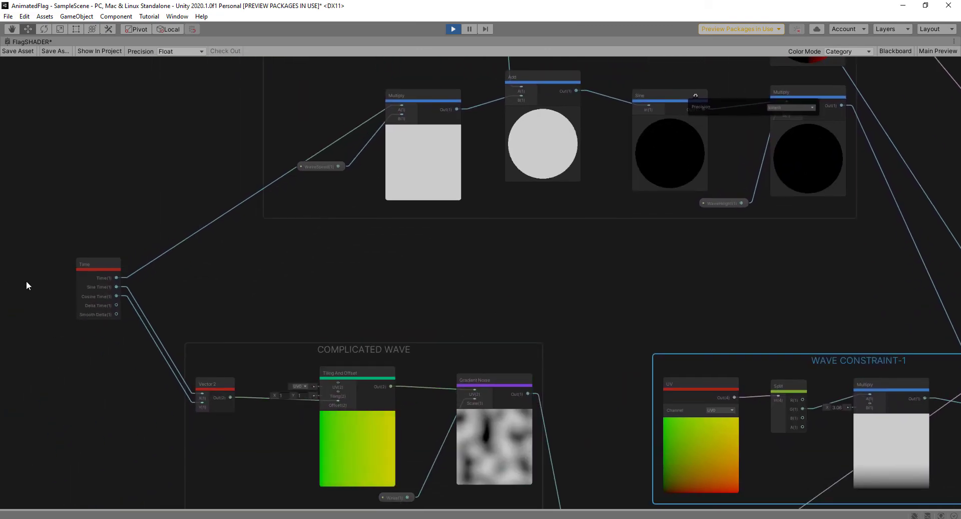
middle_drag(372, 443, 289, 348)
scroll(291, 349, down, 1)
middle_drag(465, 419, 441, 392)
scroll(436, 384, down, 1)
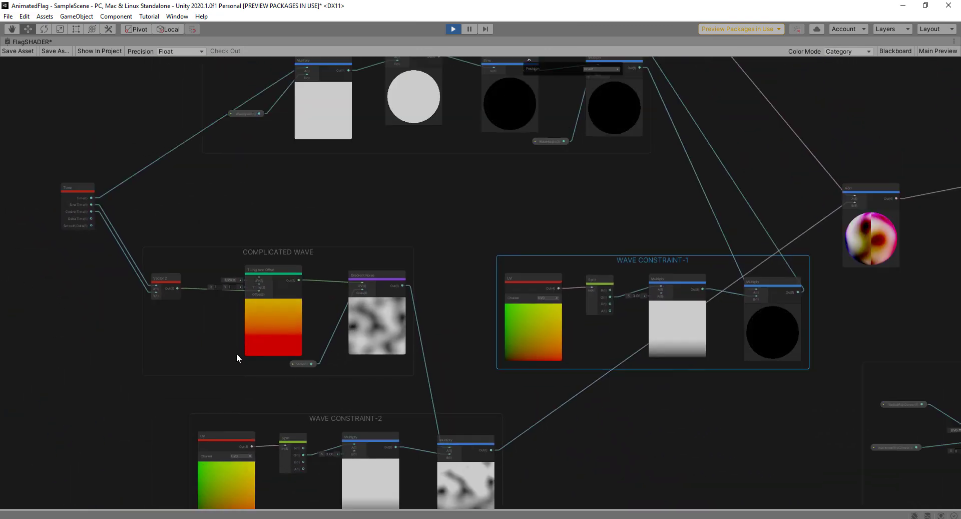
middle_drag(509, 391, 456, 366)
scroll(206, 335, up, 5)
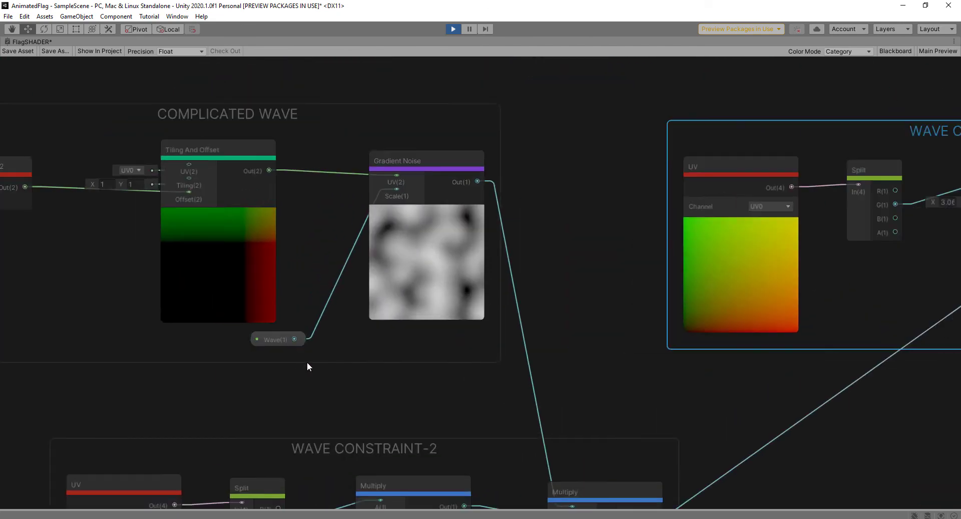
scroll(307, 362, up, 1)
scroll(251, 341, down, 4)
middle_drag(644, 339, 509, 313)
scroll(537, 307, up, 1)
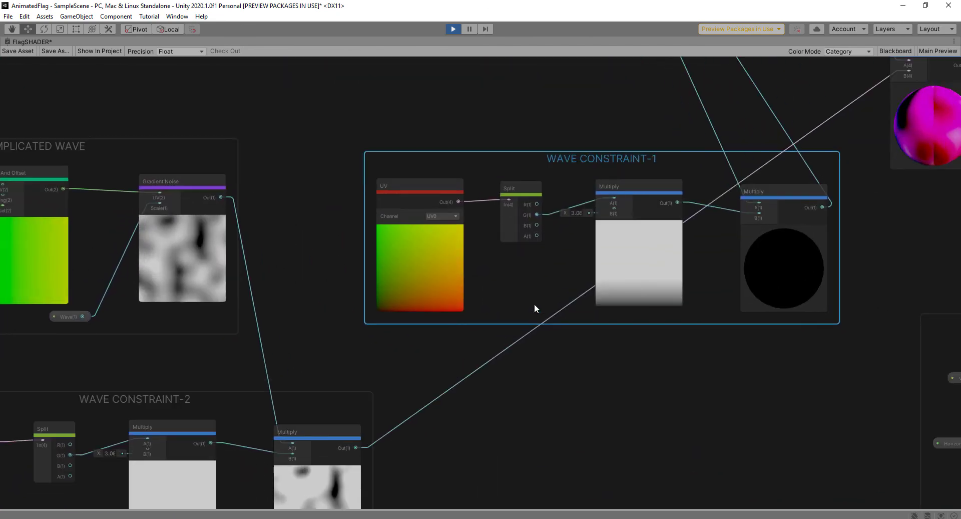
middle_drag(698, 334, 609, 325)
middle_drag(418, 457, 725, 299)
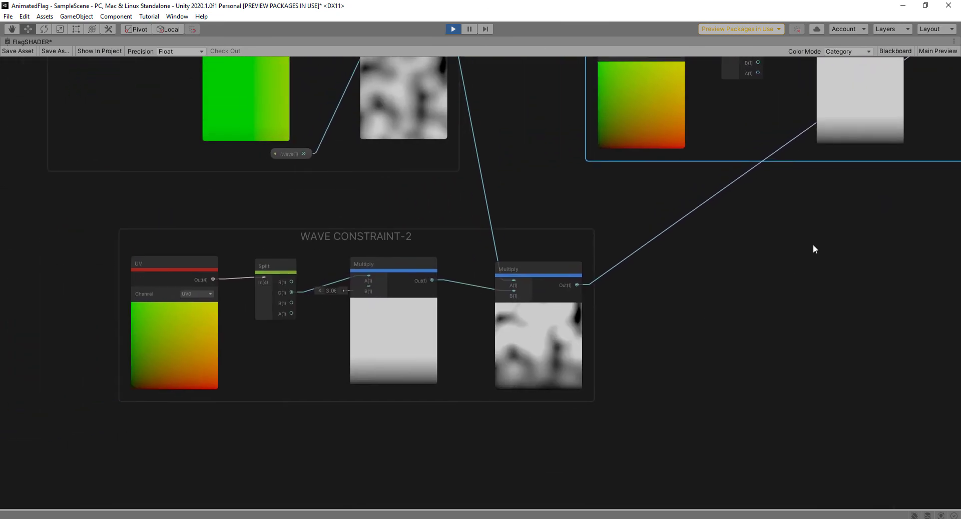
Move the final Add node higher and closer to the PBR Master node
middle_drag(798, 244, 624, 291)
scroll(748, 251, down, 3)
middle_drag(883, 229, 537, 330)
middle_drag(601, 298, 517, 369)
drag(459, 215, 495, 155)
scroll(455, 267, down, 2)
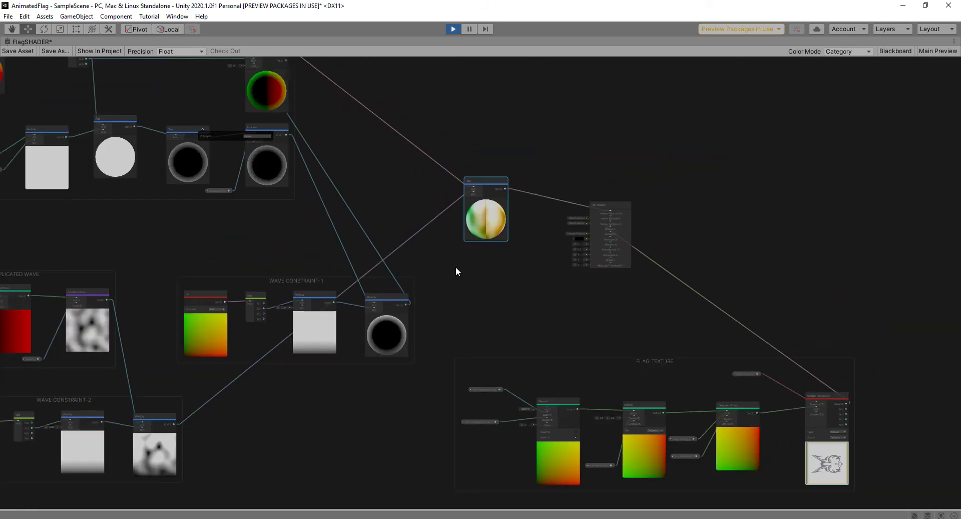
middle_drag(456, 266, 464, 320)
Nudge the last Multiply node of the REGULAR WAVE group aside and close the Sine node's precision settings
scroll(280, 115, up, 5)
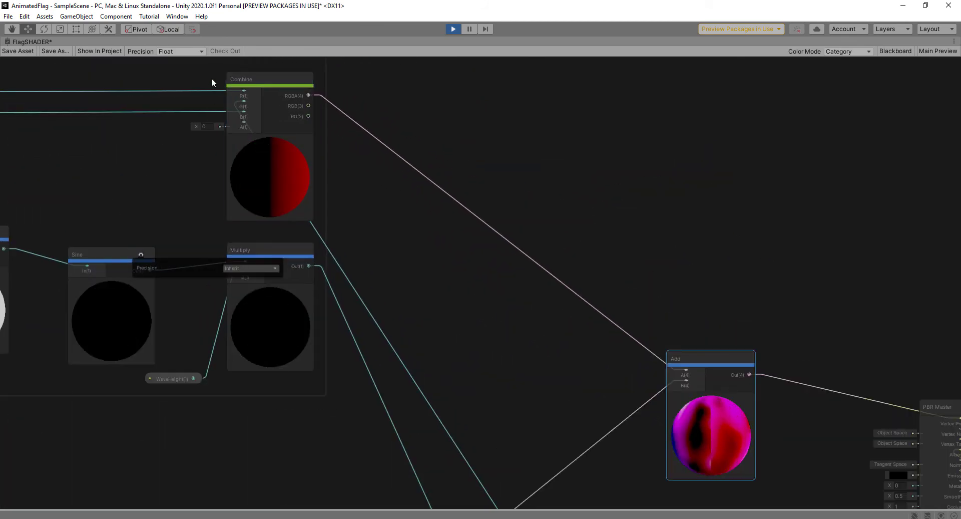
scroll(490, 233, up, 1)
middle_drag(471, 259, 542, 230)
scroll(490, 233, down, 2)
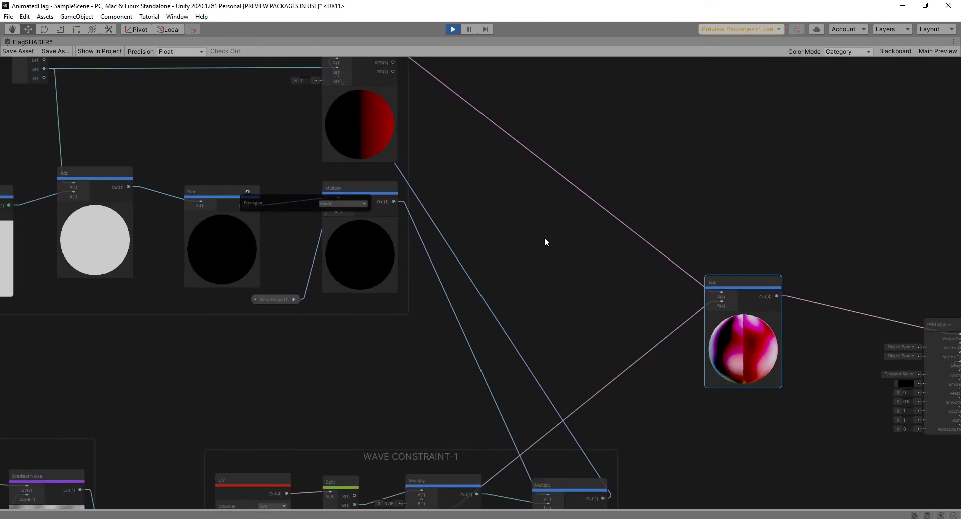
scroll(536, 253, down, 1)
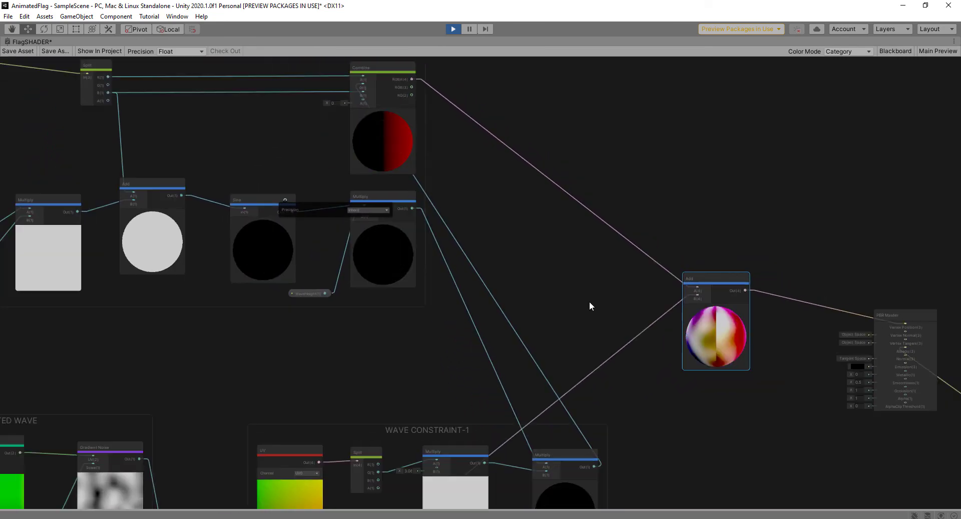
middle_drag(590, 303, 502, 233)
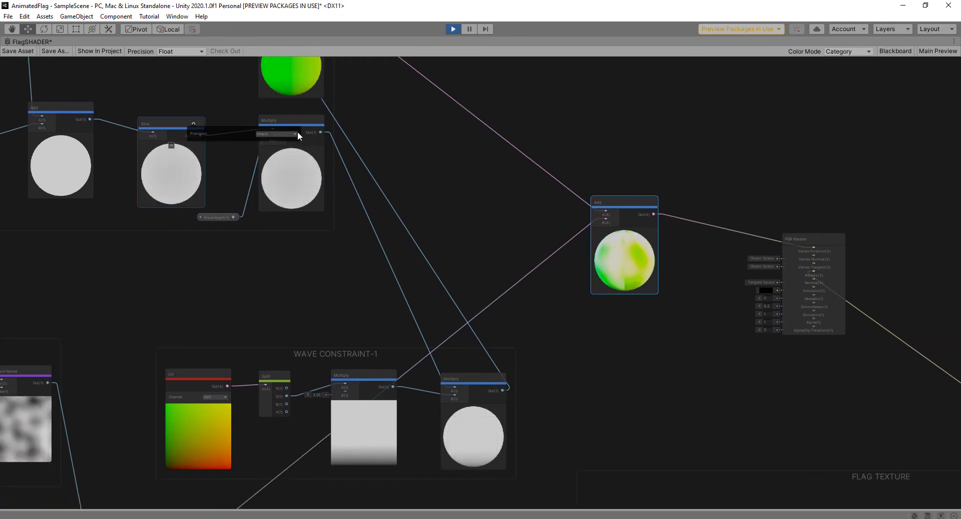
mouse_move(290, 125)
mouse_down()
mouse_move(303, 127)
mouse_move(307, 186)
mouse_move(296, 120)
mouse_up()
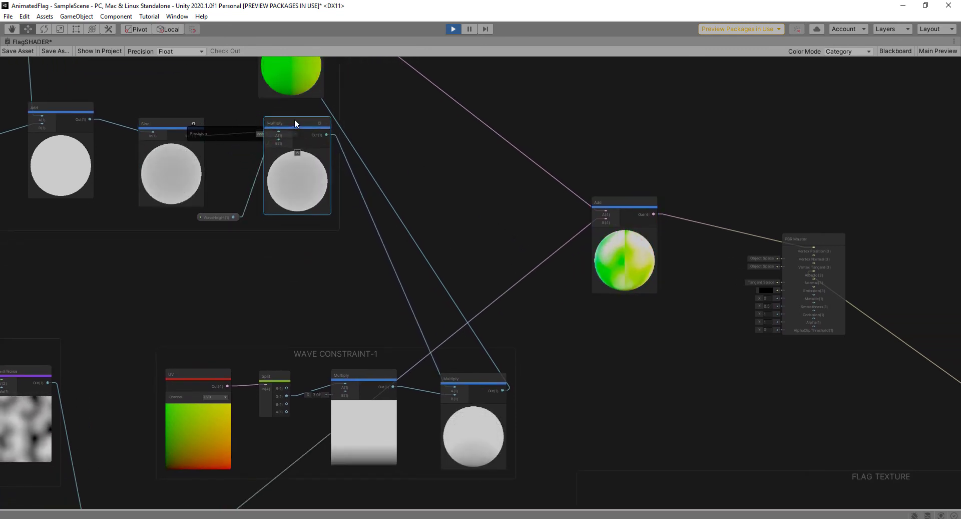
click(190, 124)
Examine the PBR Master connections and the FLAG TEXTURE group alongside the wave groups
middle_drag(678, 359, 568, 266)
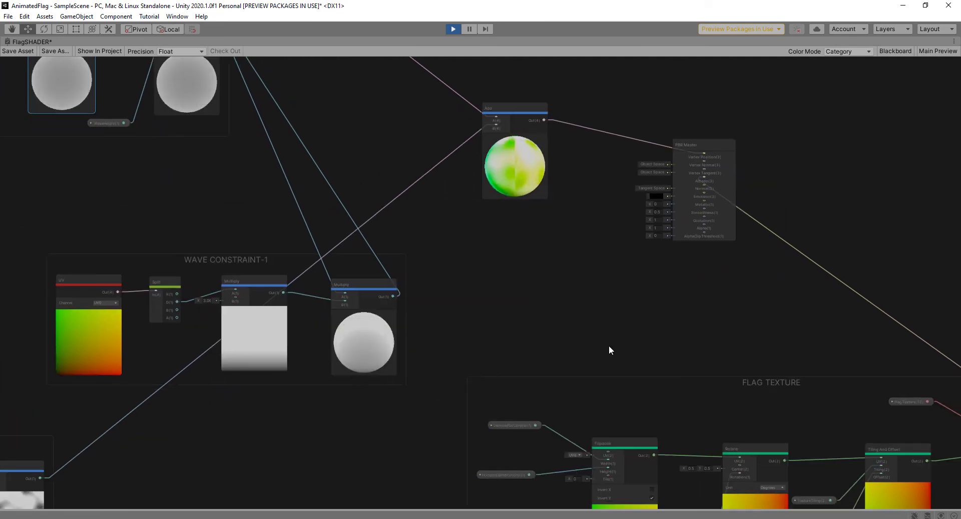
middle_drag(620, 354, 566, 302)
scroll(566, 303, up, 1)
middle_drag(756, 359, 588, 347)
scroll(689, 328, down, 3)
scroll(719, 335, up, 1)
scroll(697, 325, up, 1)
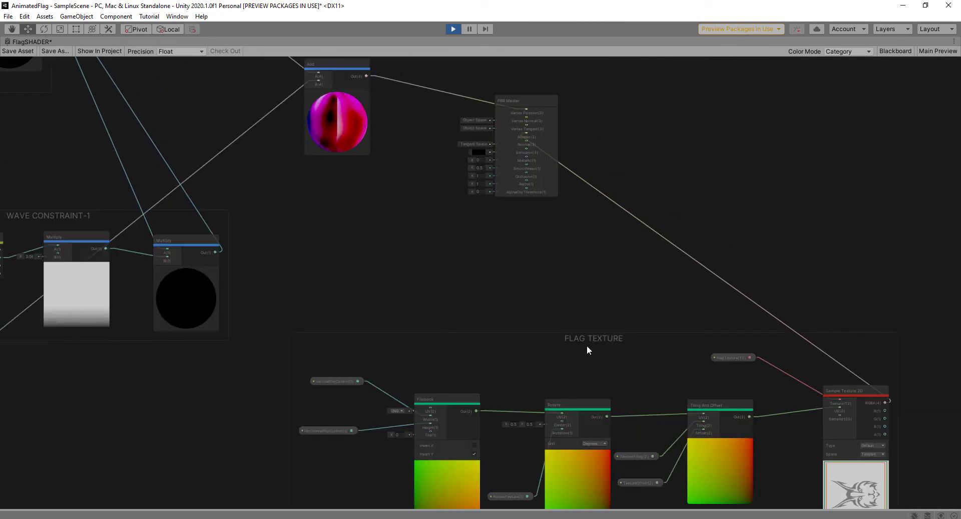
middle_drag(397, 278, 554, 322)
scroll(510, 287, down, 3)
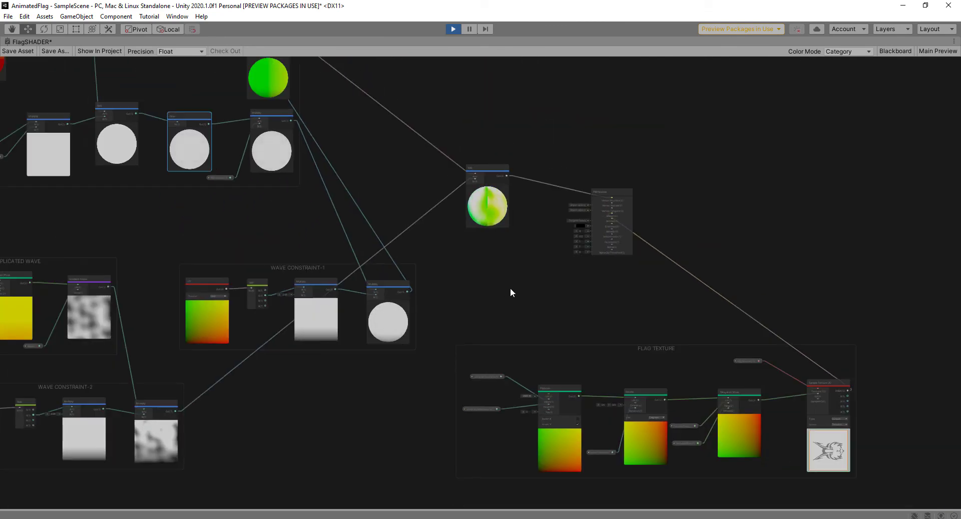
middle_drag(536, 287, 572, 287)
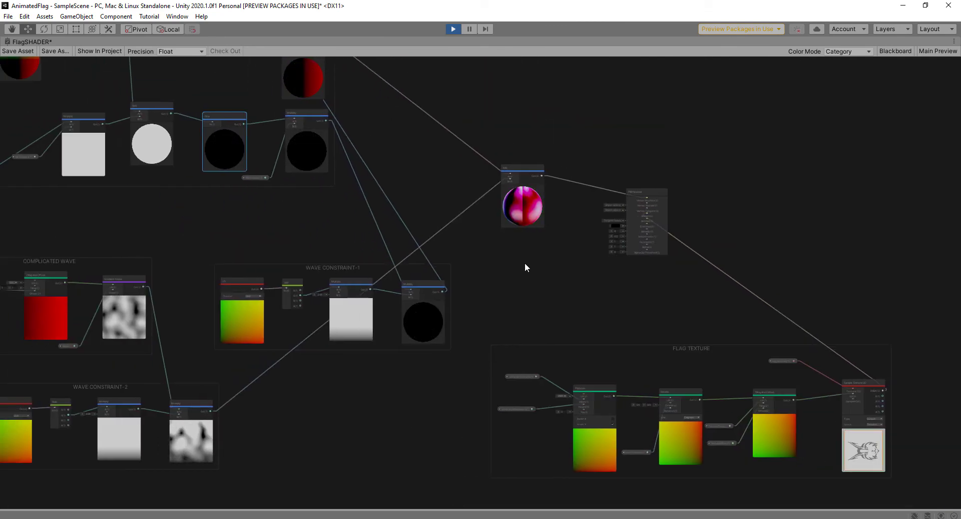
Restore the editor layout and view the waving flag from another angle in the Scene view
key(shift+space)
click(22, 41)
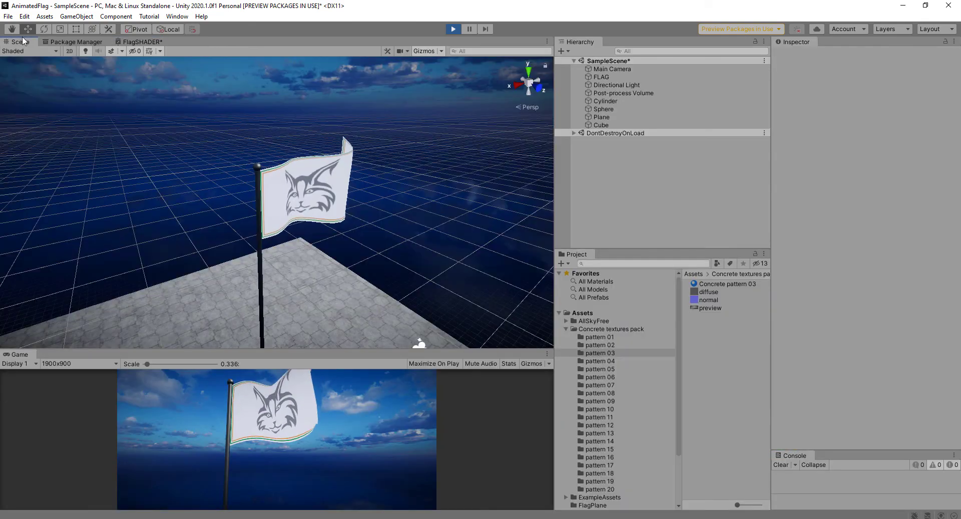
alt+drag(391, 203, 359, 213)
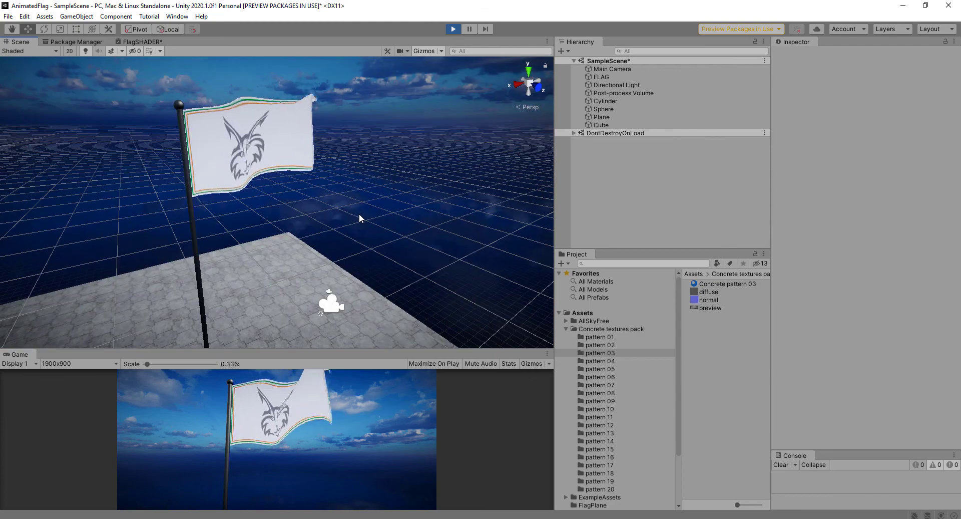